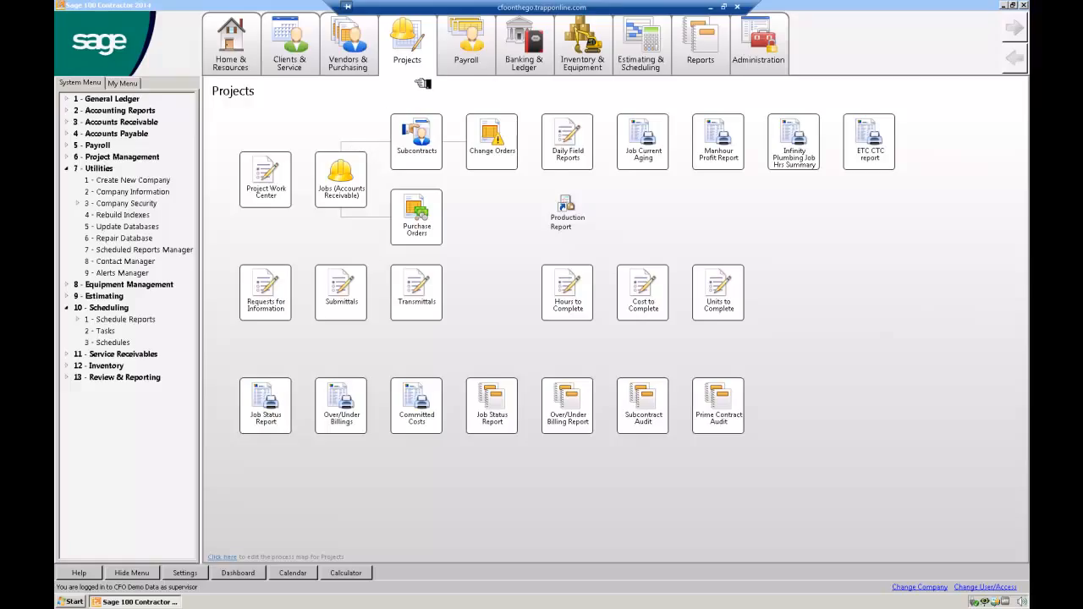
{"action": "left_click", "coordinate": [471, 61]}
{"action": "mouse_move", "coordinate": [420, 55]}
{"action": "left_click", "coordinate": [359, 56]}
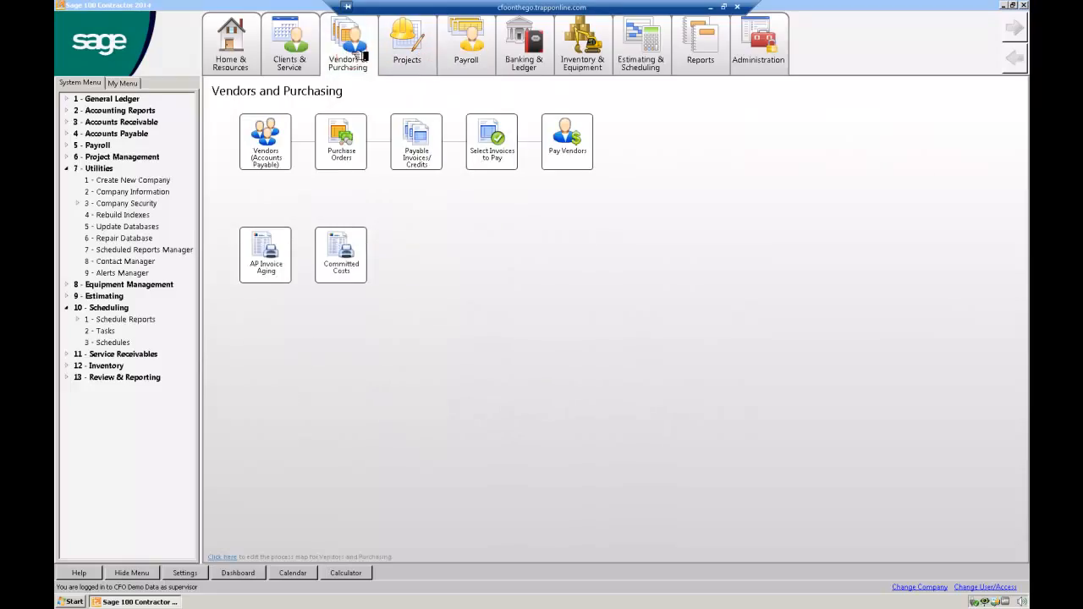
{"action": "left_click", "coordinate": [409, 61]}
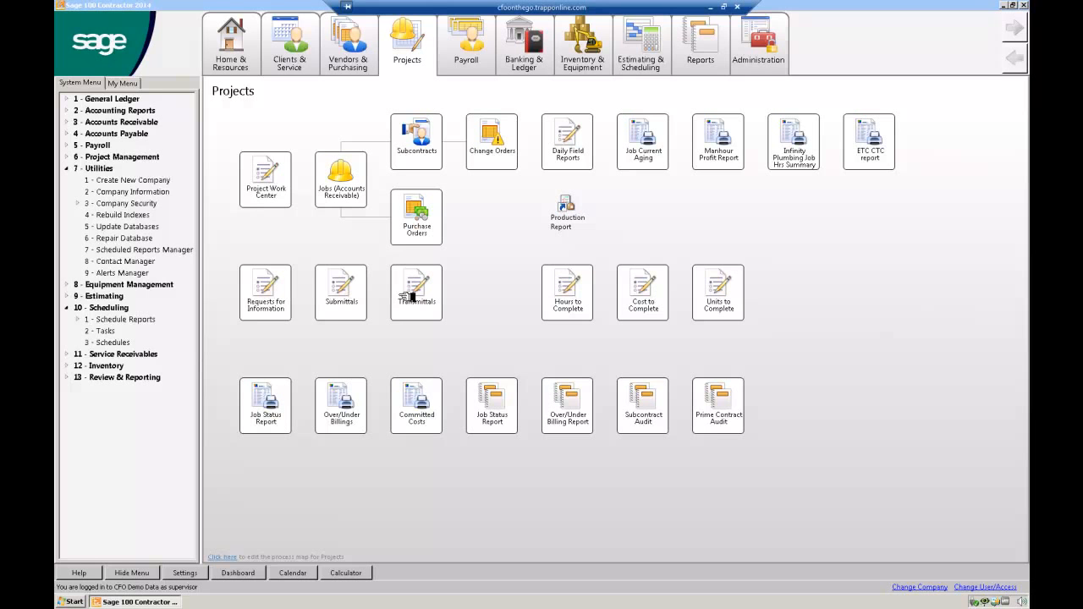
Step: Open Change Orders from the Projects area and load record 17
{"action": "left_click", "coordinate": [502, 140]}
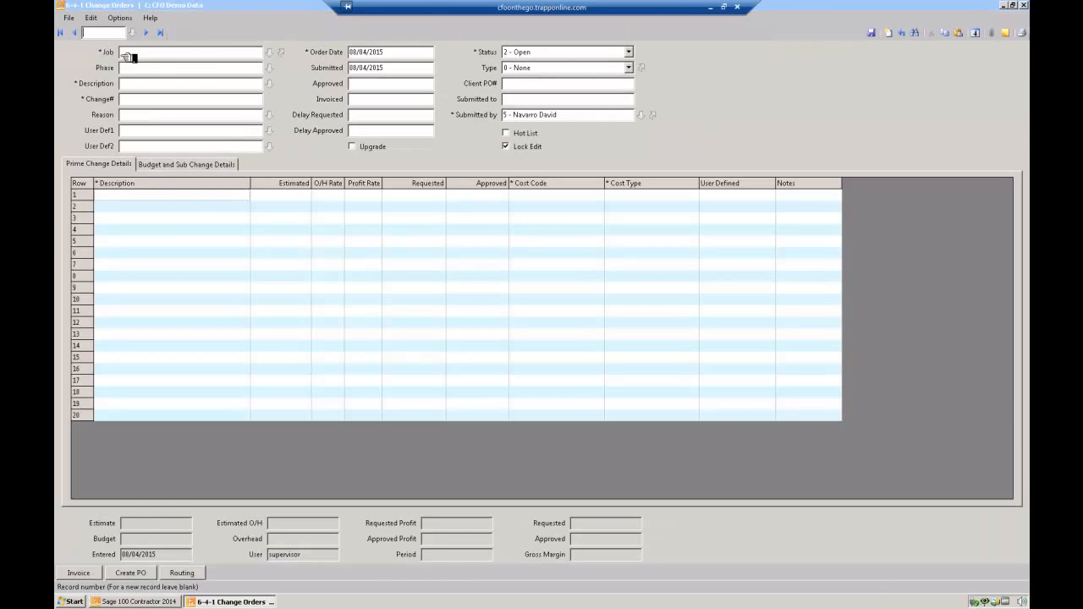
{"action": "left_click", "coordinate": [97, 32]}
{"action": "type", "text": "17"}
{"action": "key", "text": "Return"}
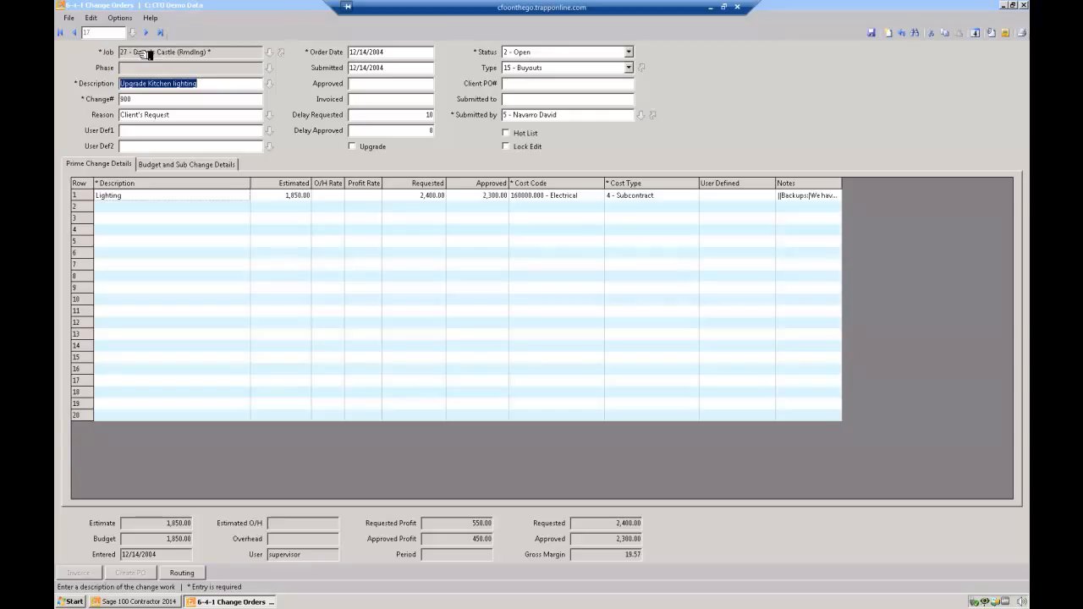
Step: Review the prime change number and the budget amount on the first line of the budget and subcontract change details
{"action": "left_click", "coordinate": [146, 99]}
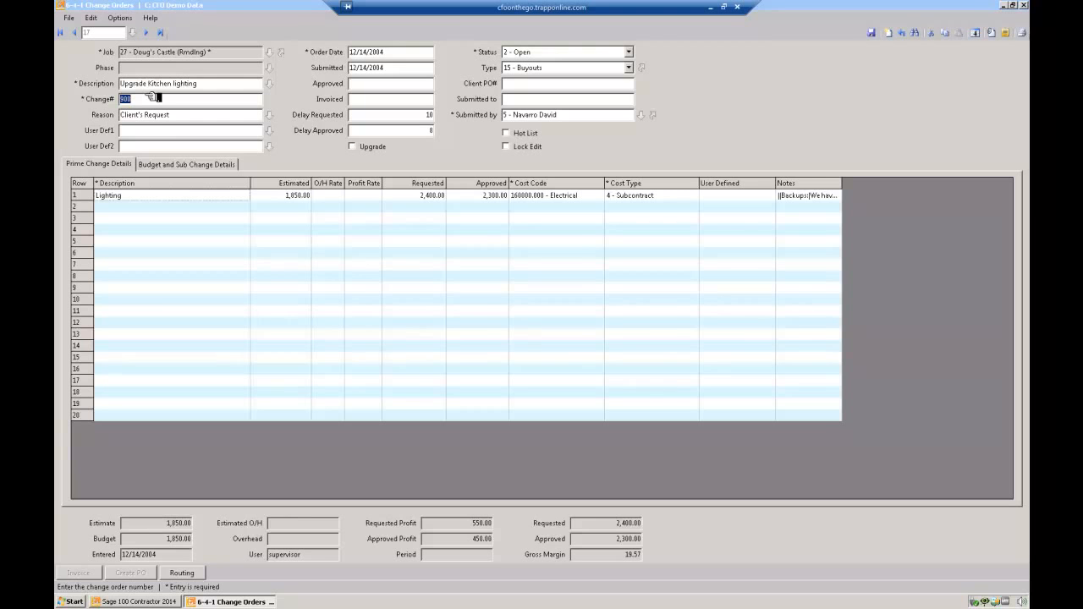
{"action": "left_click", "coordinate": [211, 164]}
{"action": "left_click", "coordinate": [372, 183]}
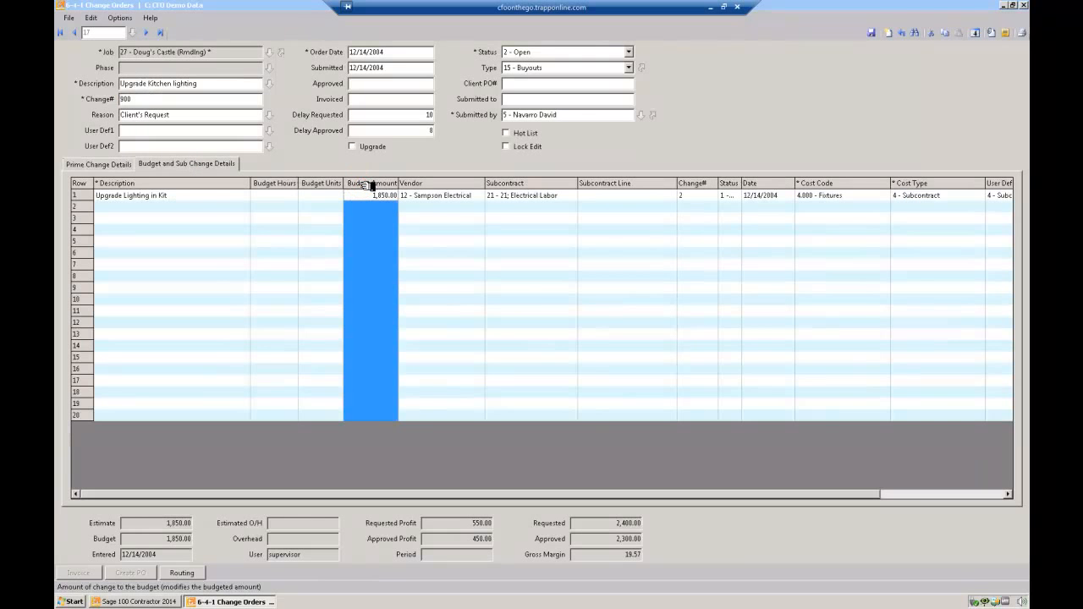
{"action": "left_click", "coordinate": [82, 194]}
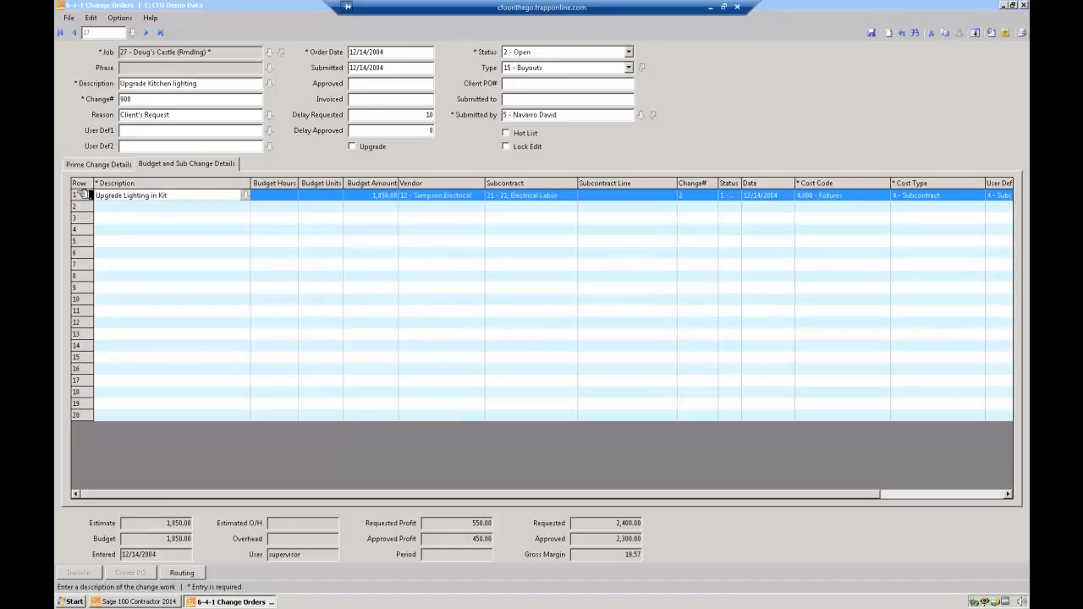
{"action": "left_click", "coordinate": [378, 197]}
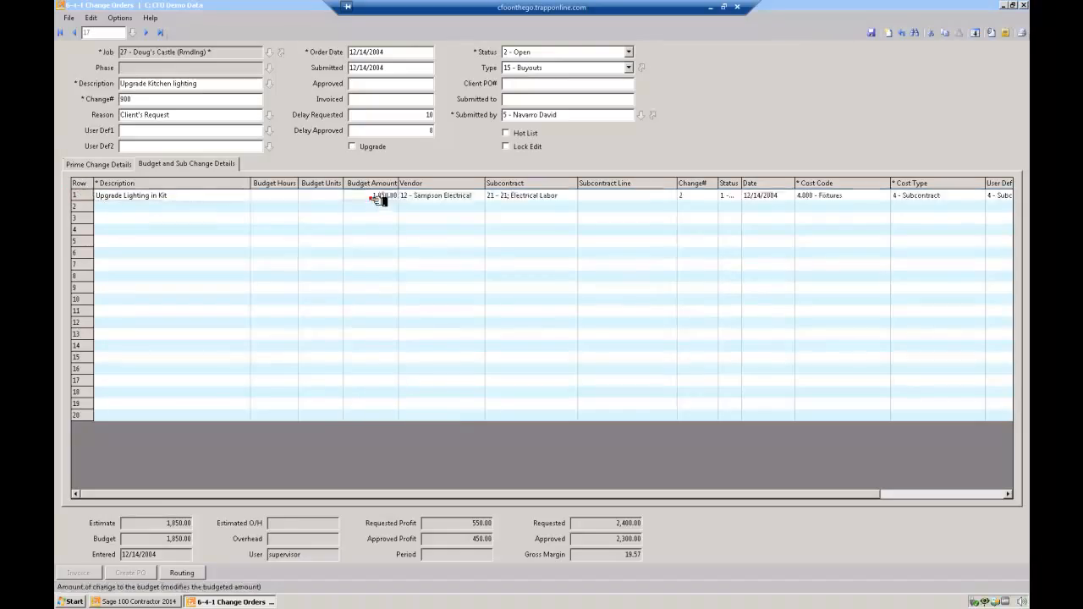
Step: Review the approved amounts in the prime change details together with the change order's status
{"action": "left_click", "coordinate": [95, 165]}
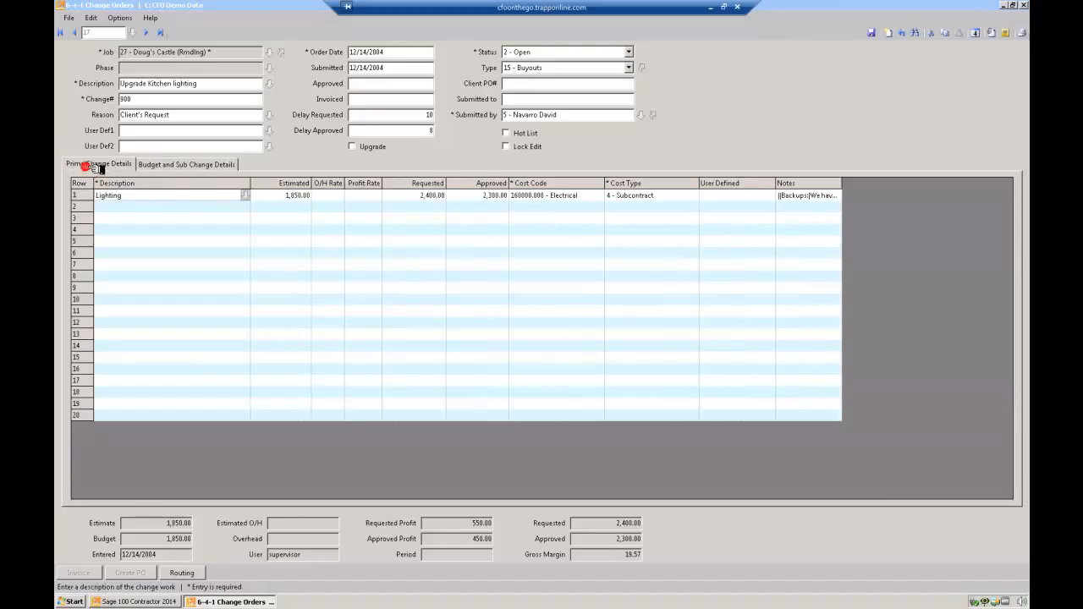
{"action": "left_click", "coordinate": [484, 184]}
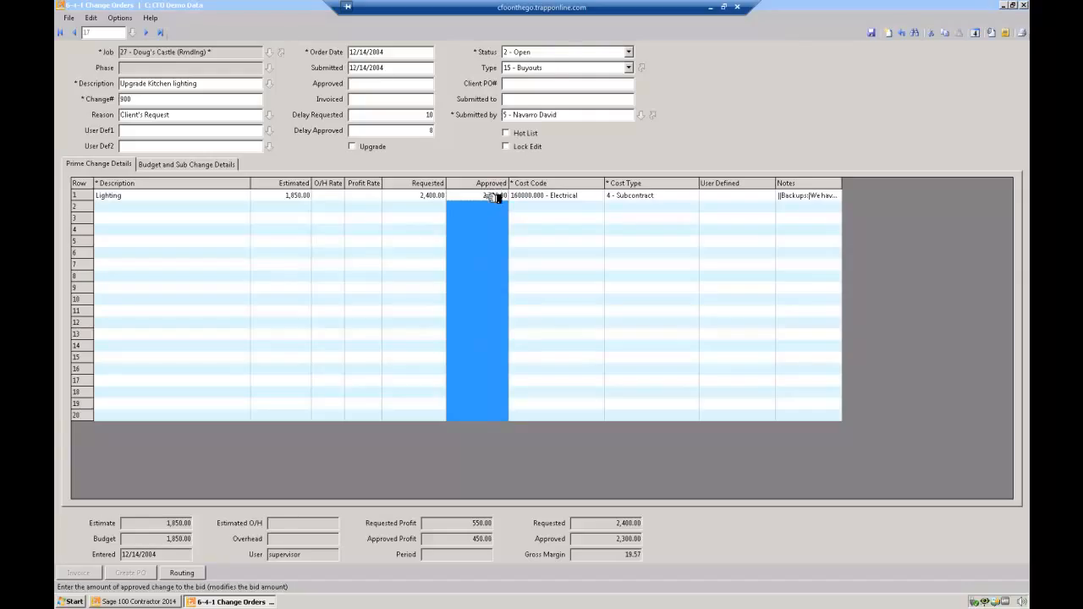
{"action": "left_click", "coordinate": [533, 54]}
{"action": "left_click", "coordinate": [538, 52]}
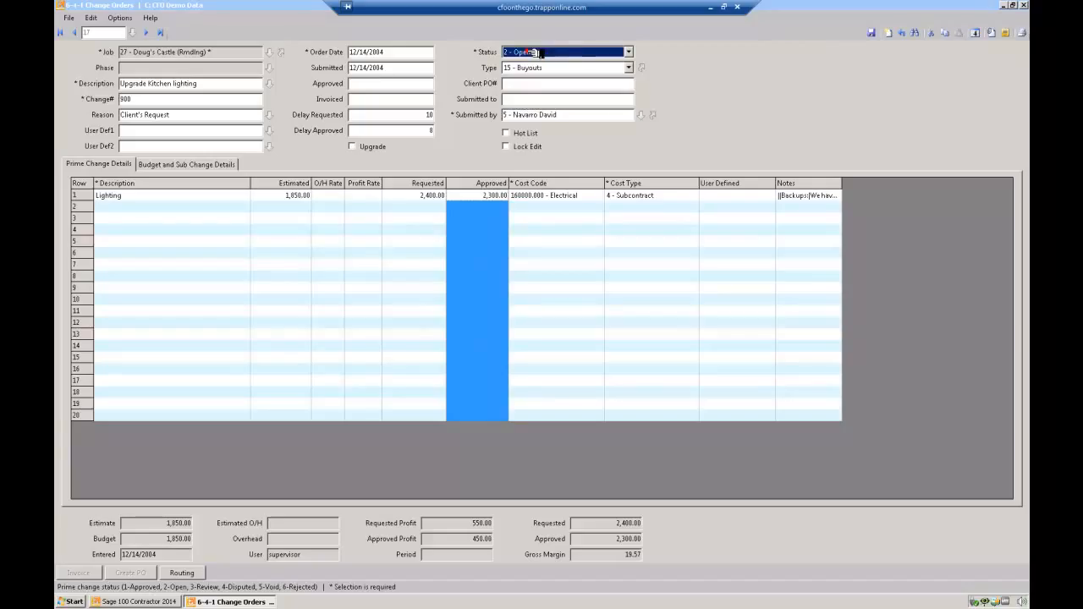
{"action": "left_click", "coordinate": [491, 186]}
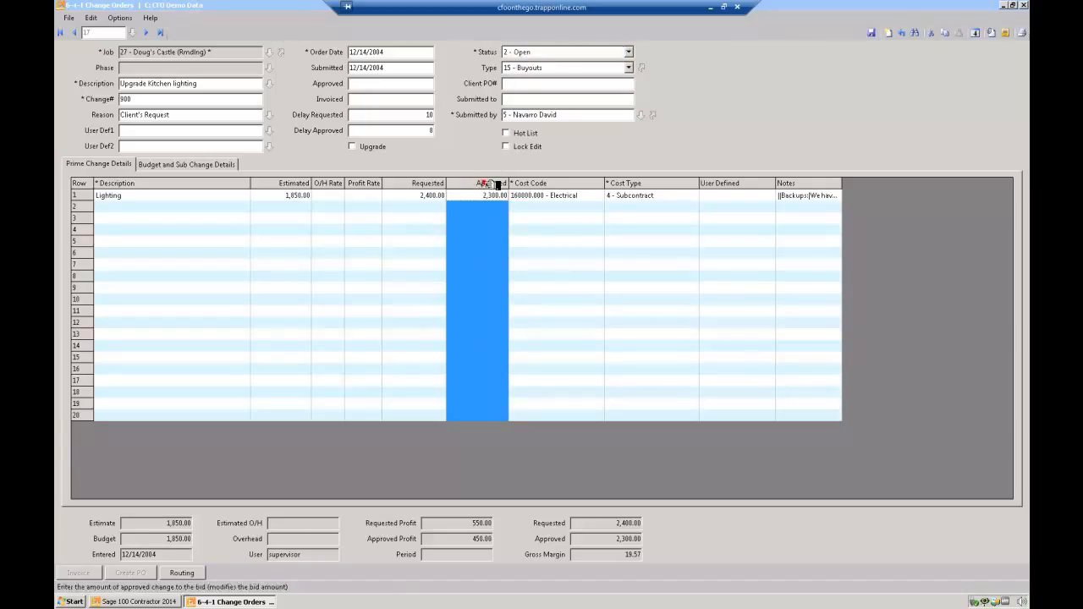
Step: Compare the budget amount and subcontract change number in the budget details with the prime change number in the header
{"action": "left_click", "coordinate": [203, 164]}
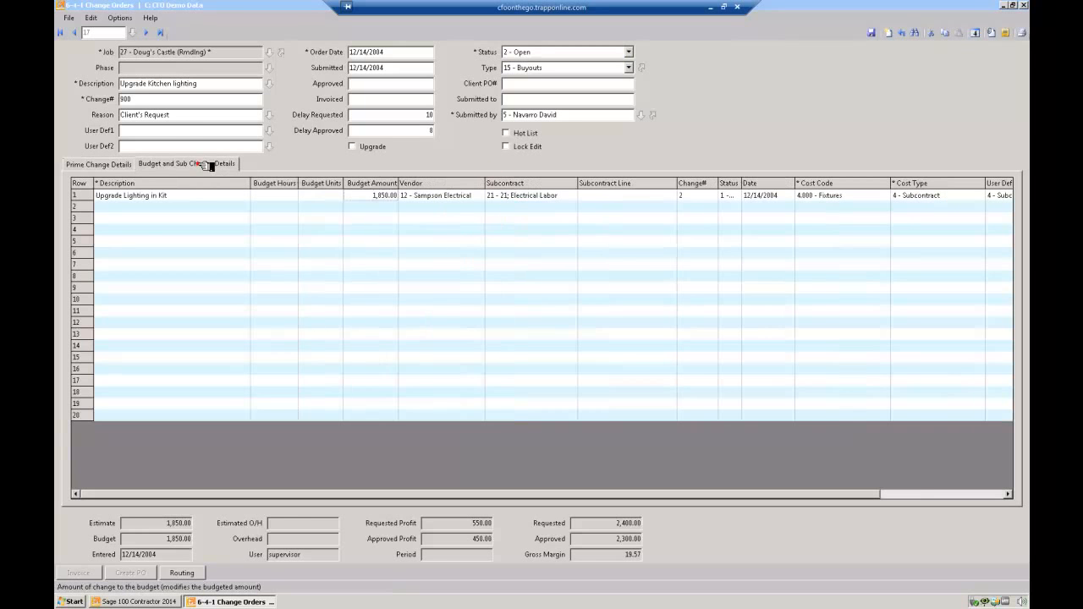
{"action": "left_click", "coordinate": [385, 185]}
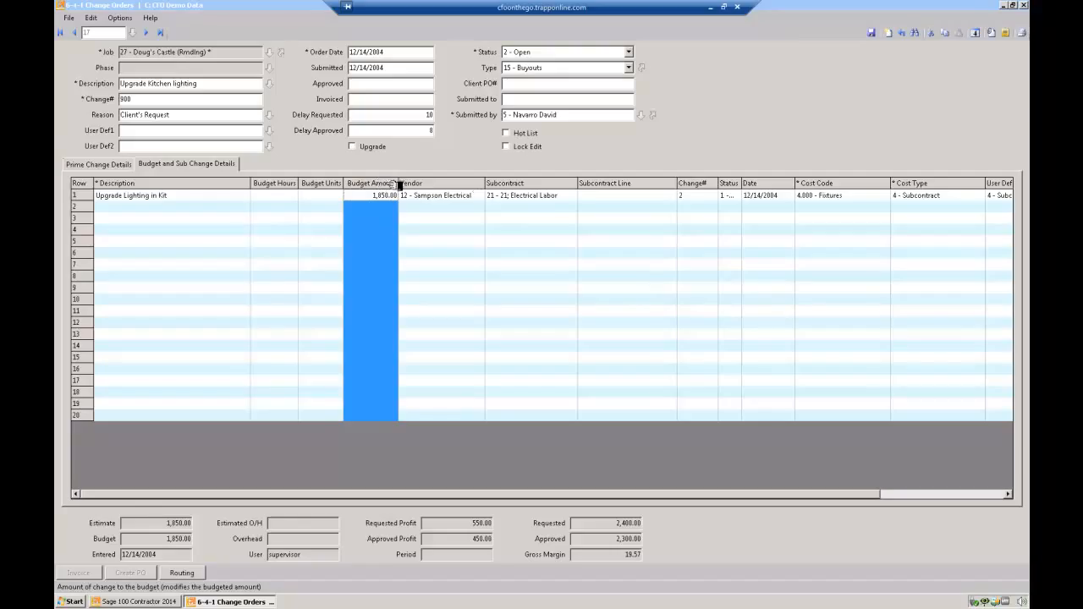
{"action": "left_click", "coordinate": [696, 184]}
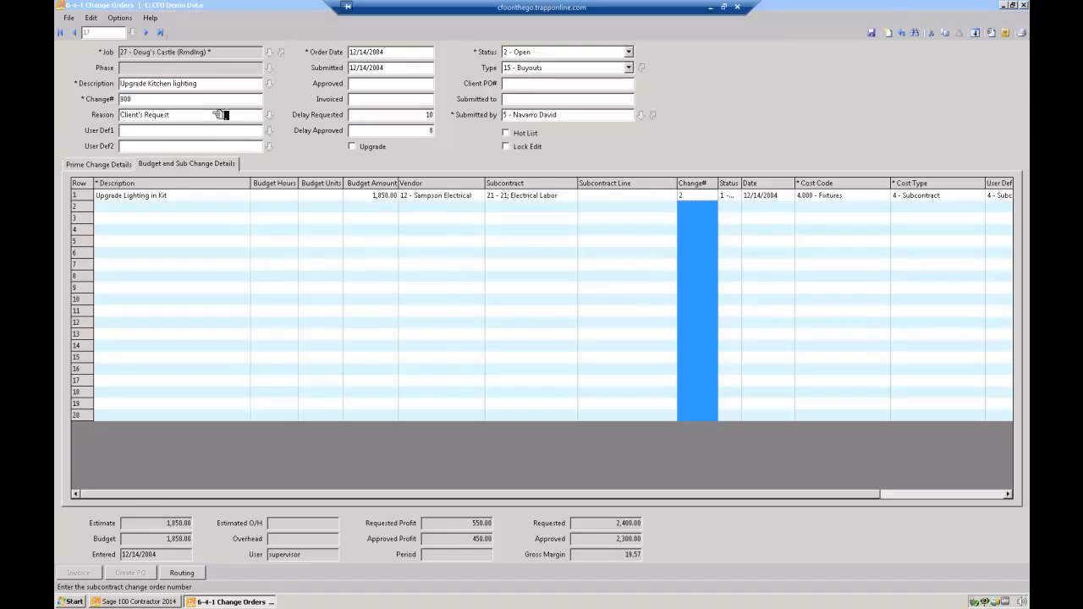
{"action": "left_click", "coordinate": [92, 163]}
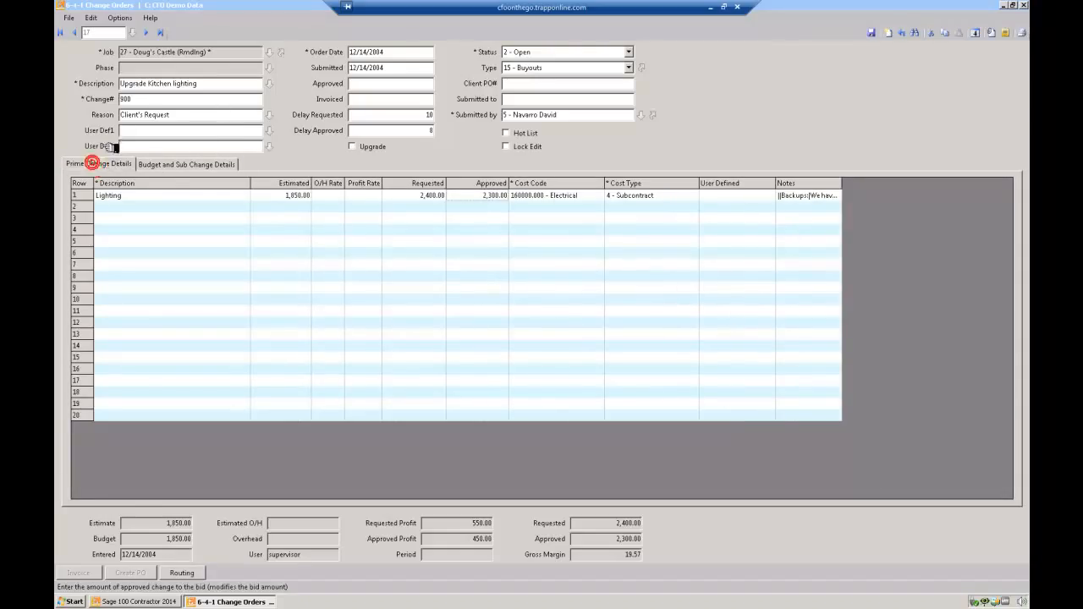
{"action": "left_click", "coordinate": [127, 99]}
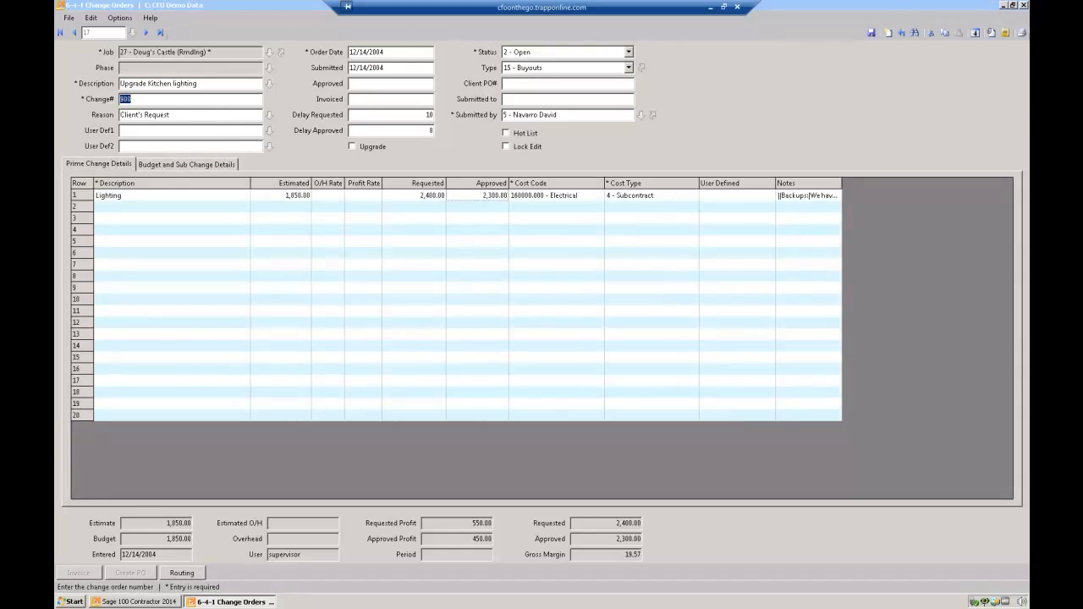
Step: Preview the 31 - Prime Change Order~Approved report for record 17 down to its contract sums, and close the change order windows
{"action": "left_click", "coordinate": [1021, 32]}
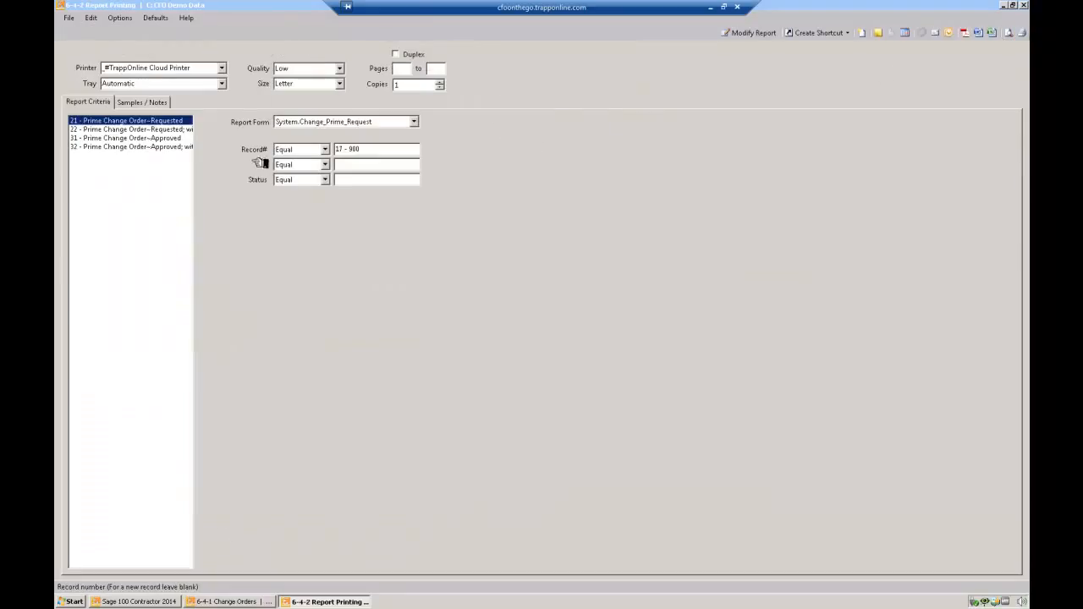
{"action": "left_click", "coordinate": [169, 139]}
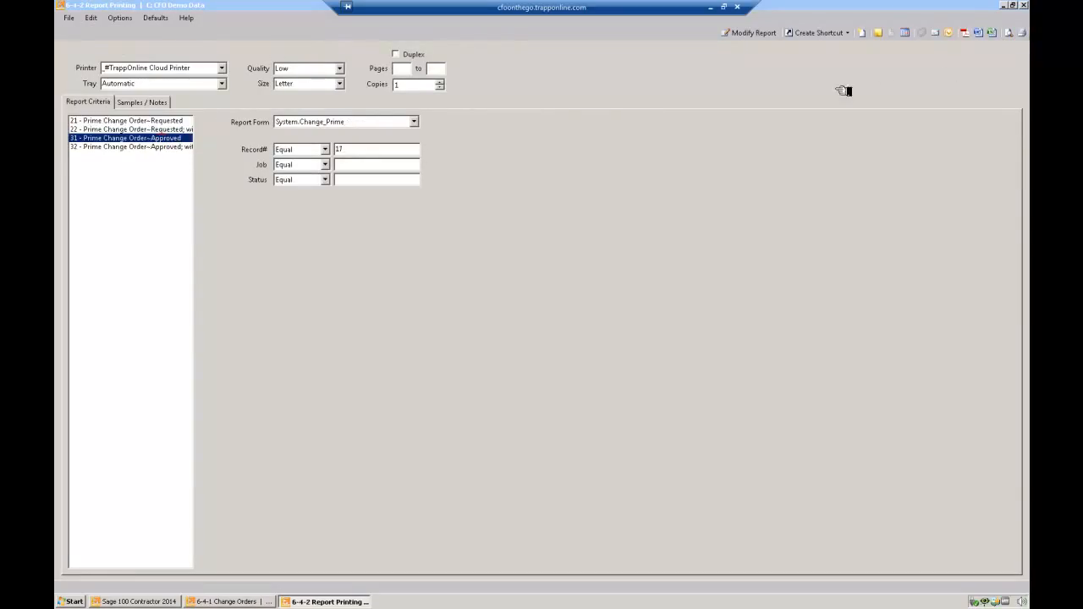
{"action": "left_click", "coordinate": [1012, 32]}
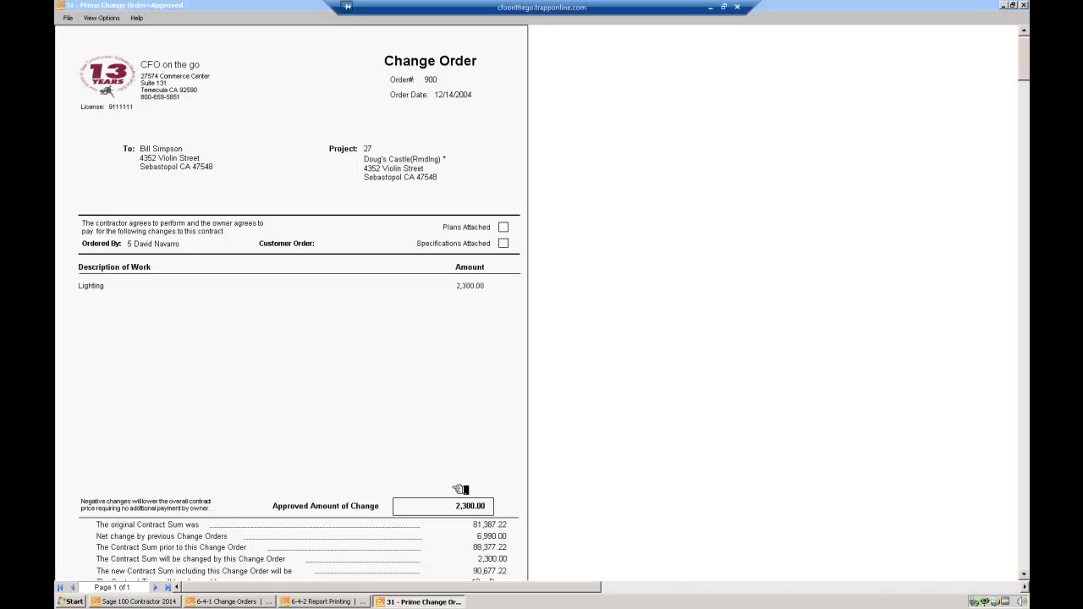
{"action": "scroll", "coordinate": [495, 544], "scroll_direction": "down", "scroll_amount": 2}
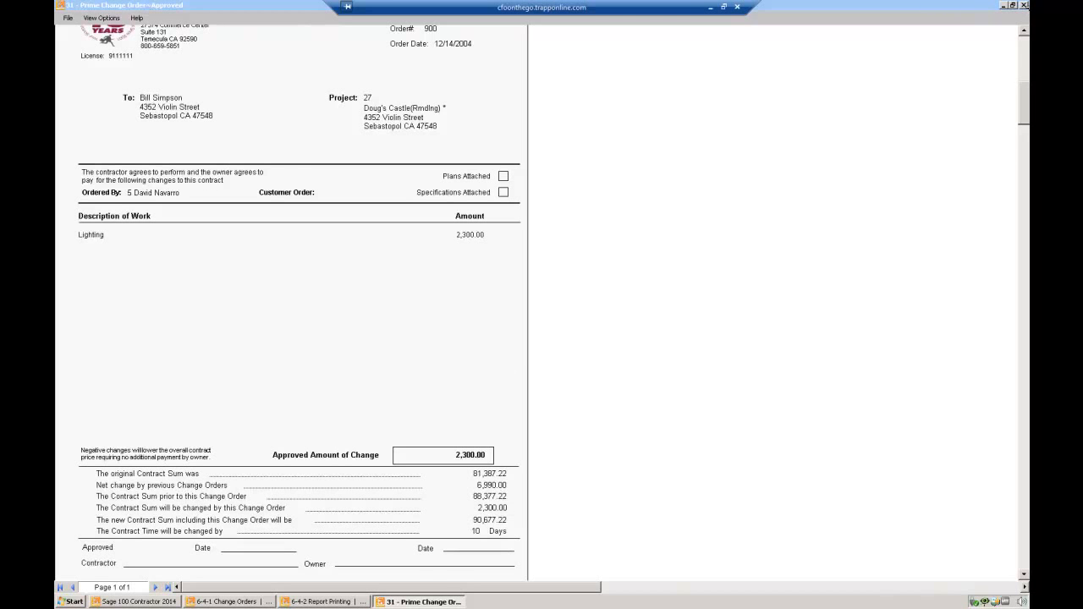
{"action": "left_click", "coordinate": [1023, 5]}
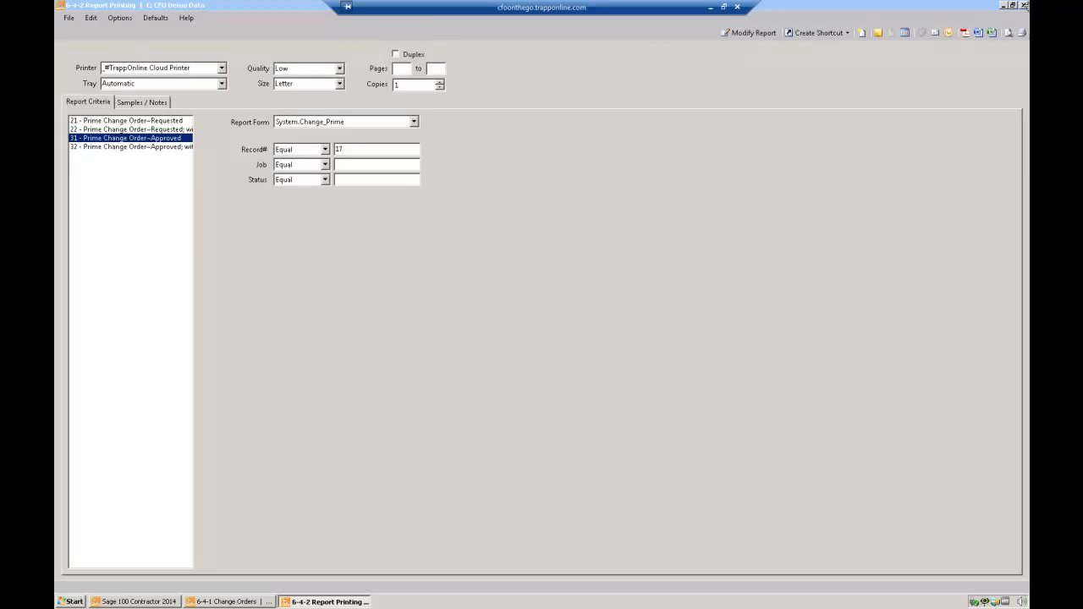
{"action": "left_click", "coordinate": [1024, 7]}
{"action": "left_click", "coordinate": [1023, 5]}
Step: Preview the 31 - Subcontract Audit~Land report for job 27 and vendor Sampson Electrical through its second page
{"action": "left_click", "coordinate": [633, 395]}
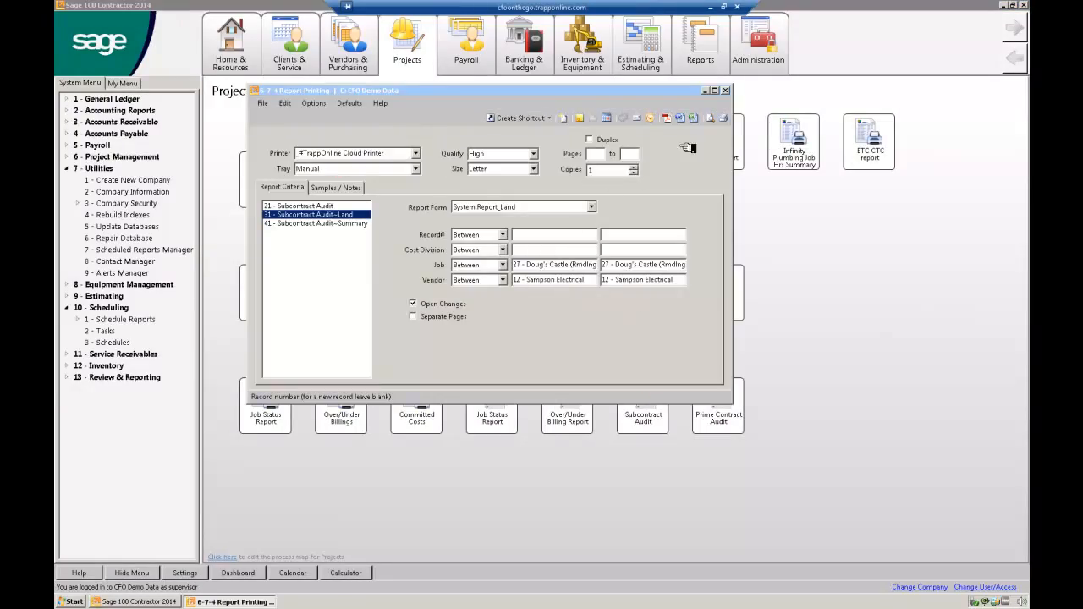
{"action": "left_click", "coordinate": [712, 118]}
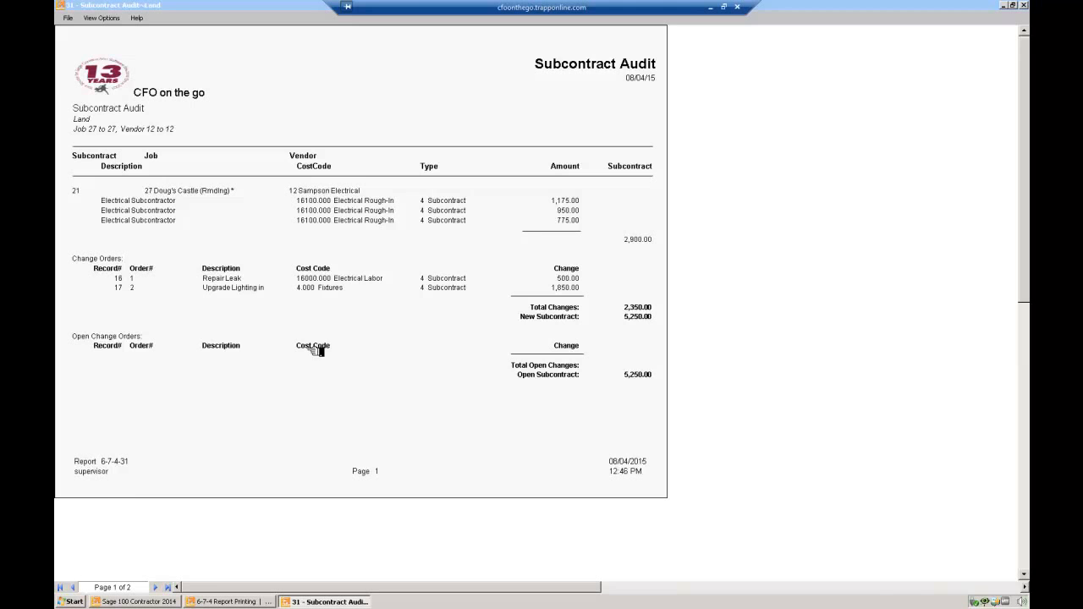
{"action": "left_click", "coordinate": [156, 587]}
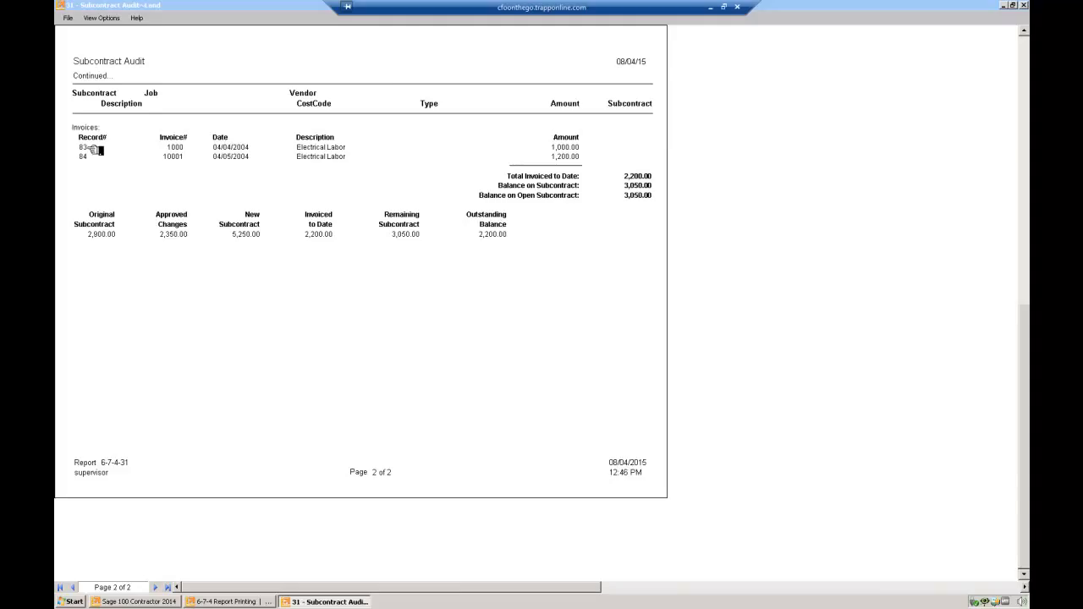
Step: Drill down from the audit report into payable invoice record 83, and close the invoice and report windows
{"action": "double_click", "coordinate": [91, 149]}
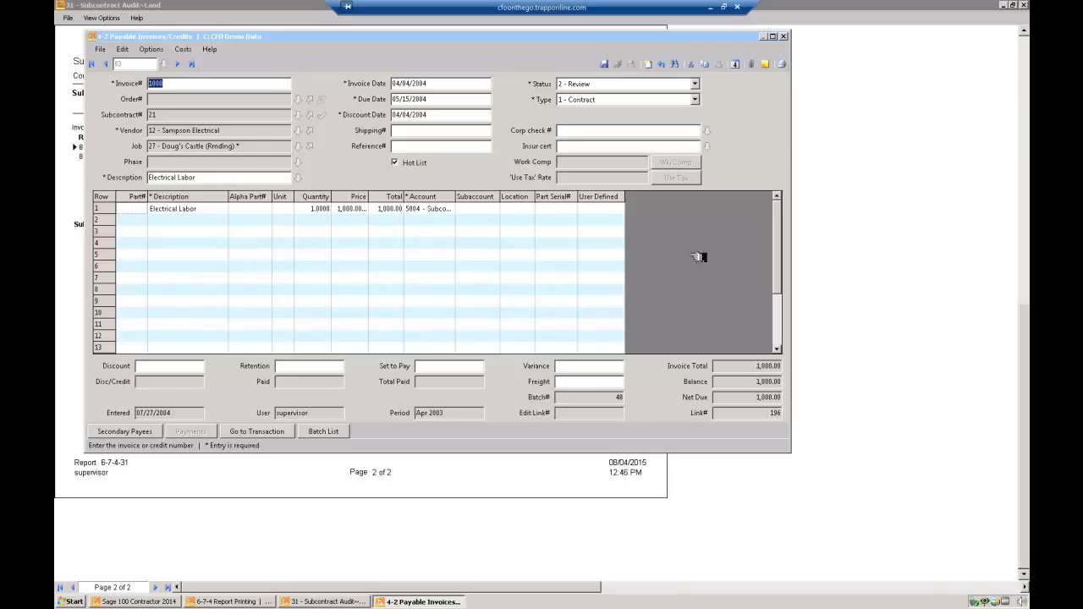
{"action": "left_click", "coordinate": [783, 37]}
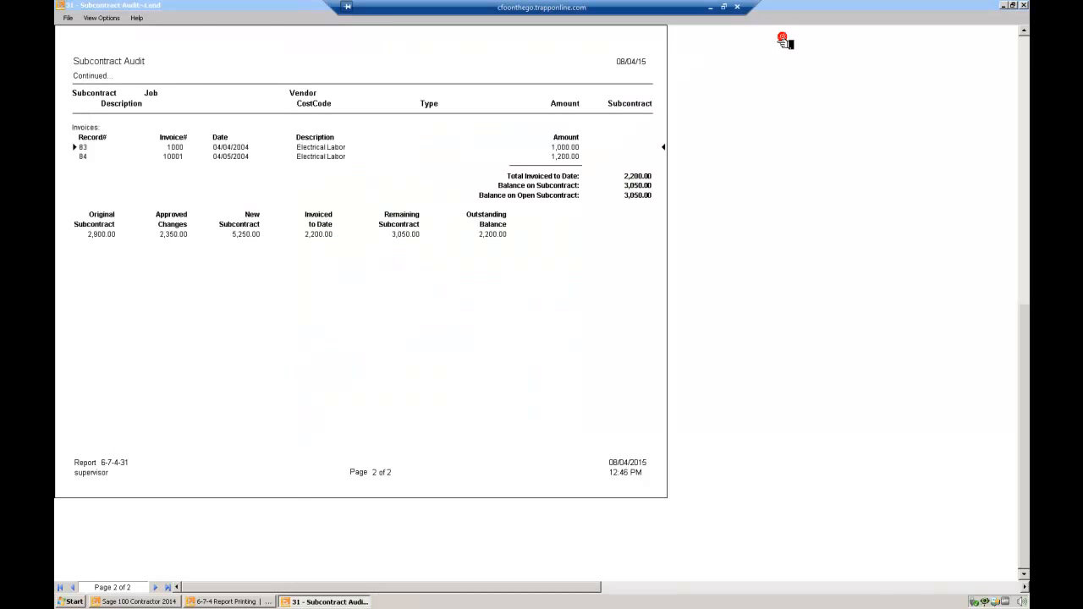
{"action": "left_click", "coordinate": [1025, 5]}
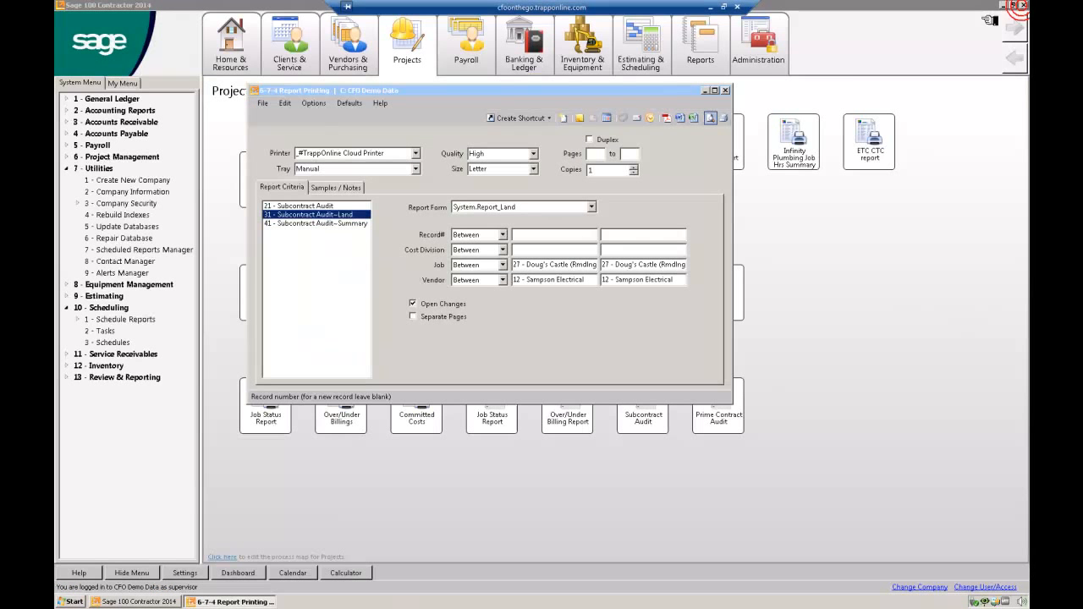
{"action": "left_click", "coordinate": [726, 90]}
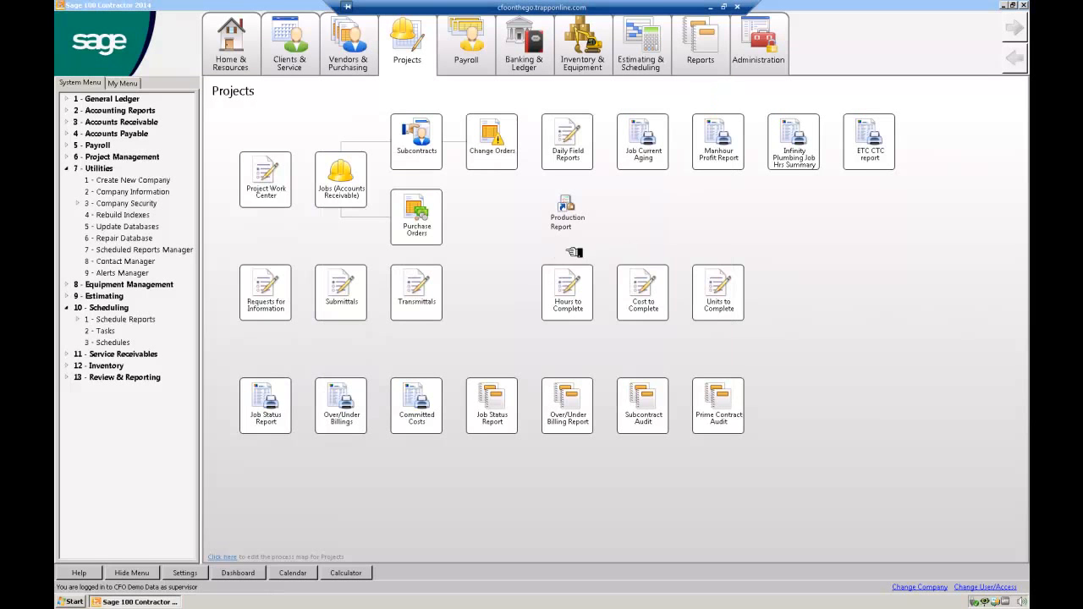
Step: Reload change order record 17, view its list of attachments, and close the change order
{"action": "left_click", "coordinate": [475, 152]}
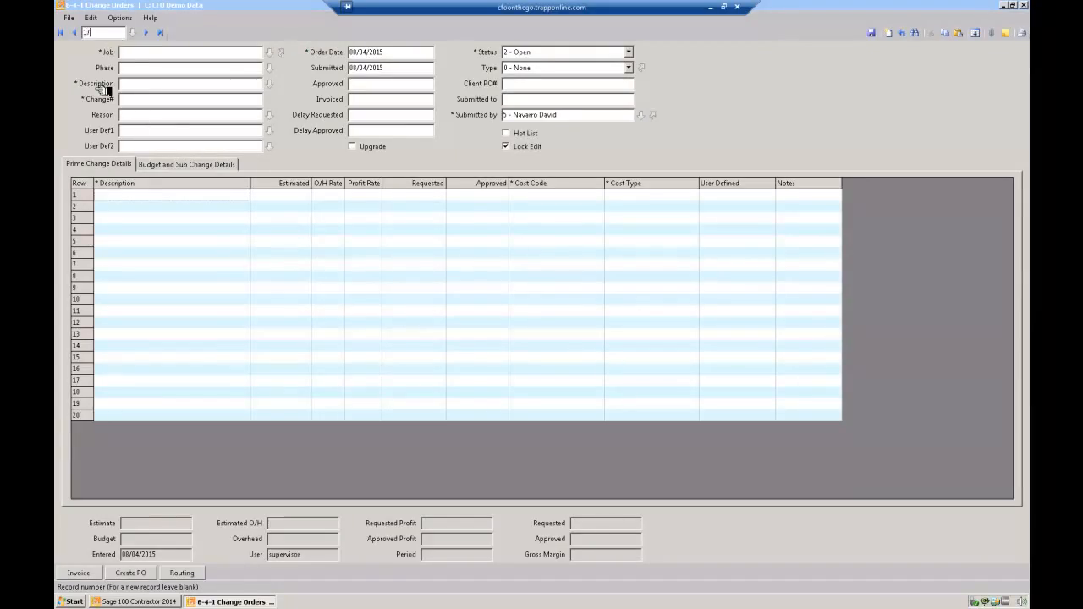
{"action": "key", "text": "Return"}
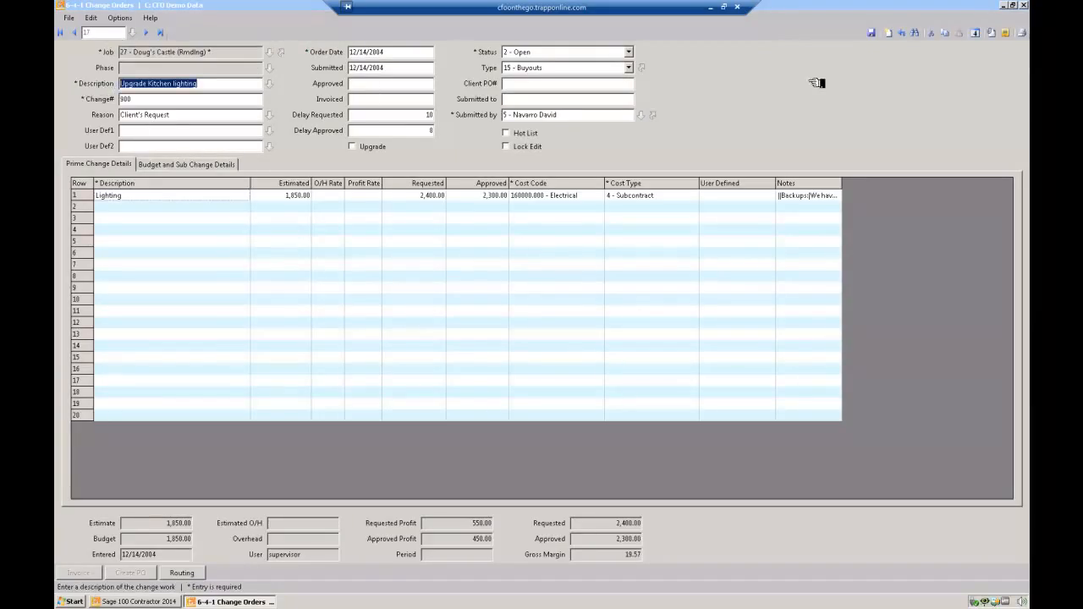
{"action": "left_click", "coordinate": [993, 33]}
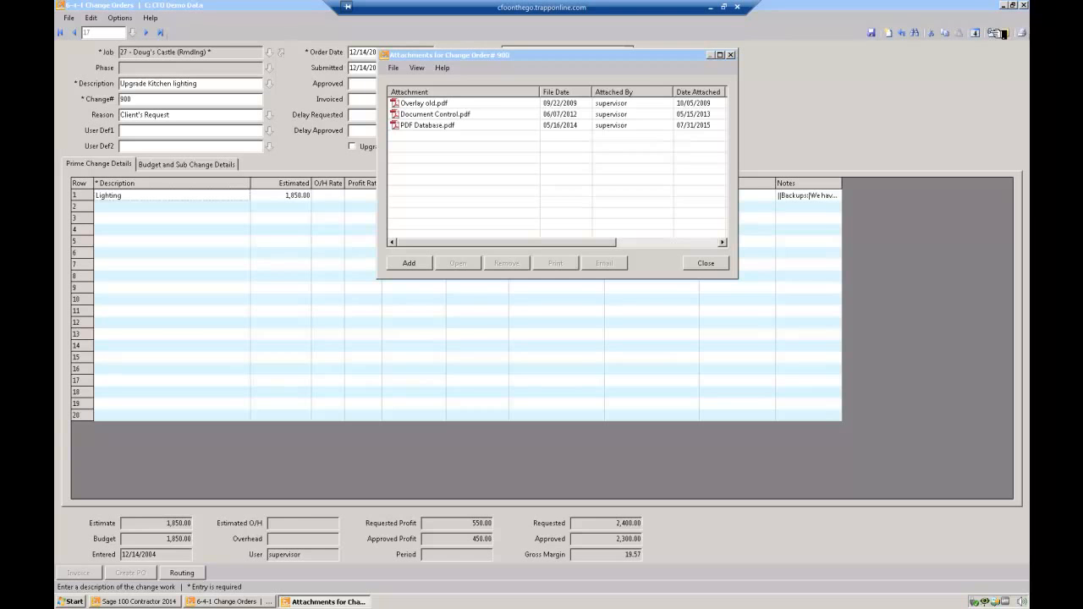
{"action": "left_click", "coordinate": [703, 263]}
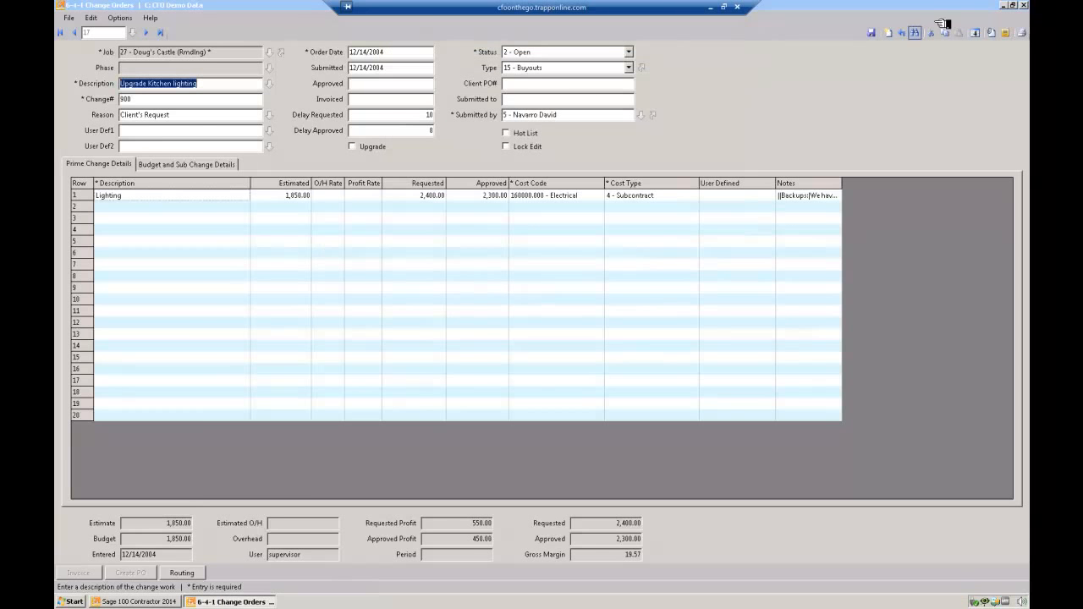
{"action": "left_click", "coordinate": [1024, 6]}
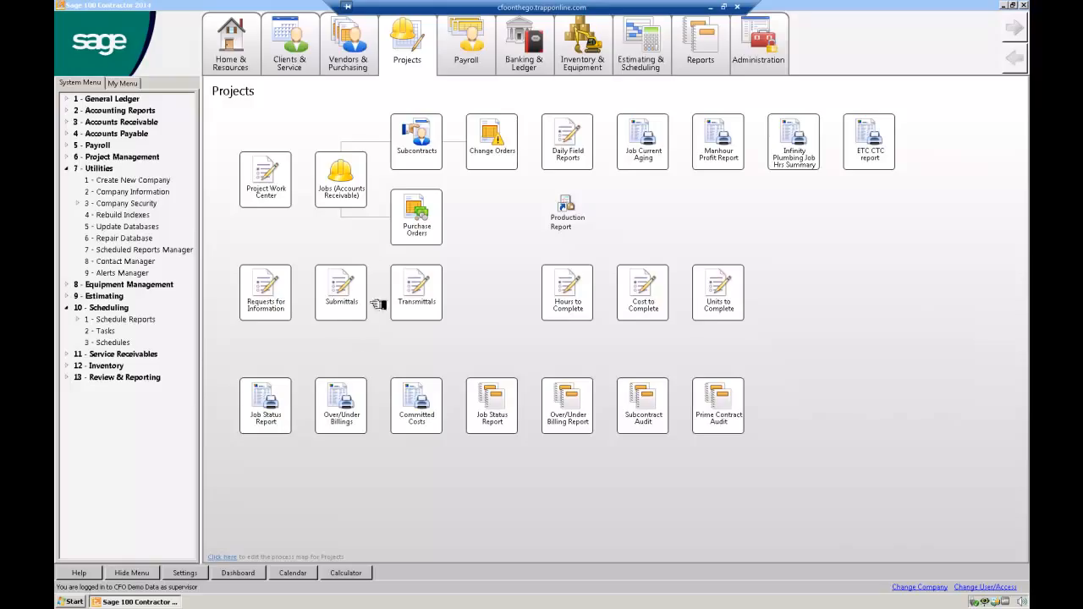
Step: Open daily field report record 1 and review its date, job, description, reporter, temperature, weather and inspector fields
{"action": "left_click", "coordinate": [589, 150]}
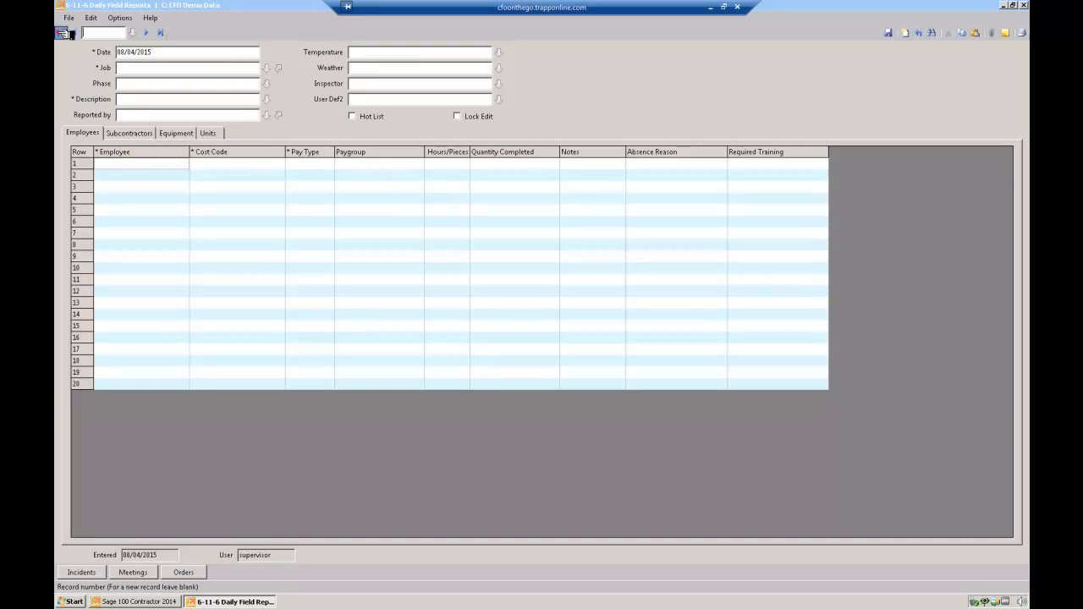
{"action": "left_click", "coordinate": [63, 33]}
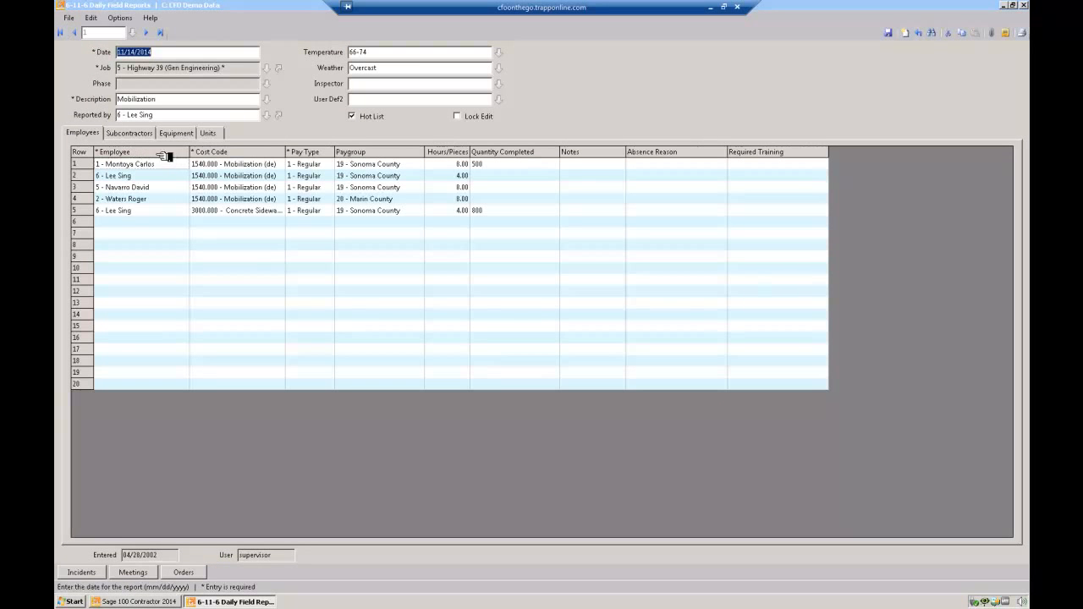
{"action": "left_click", "coordinate": [177, 55]}
{"action": "left_click_drag", "start_coordinate": [177, 55], "coordinate": [98, 57]}
{"action": "left_click_drag", "start_coordinate": [240, 69], "coordinate": [95, 78]}
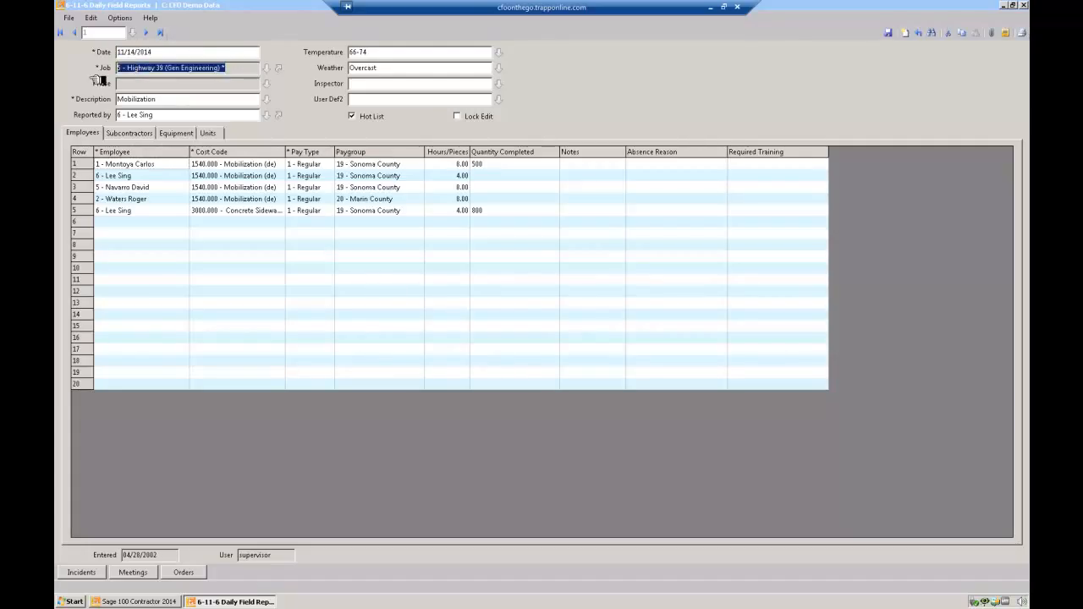
{"action": "left_click", "coordinate": [173, 101]}
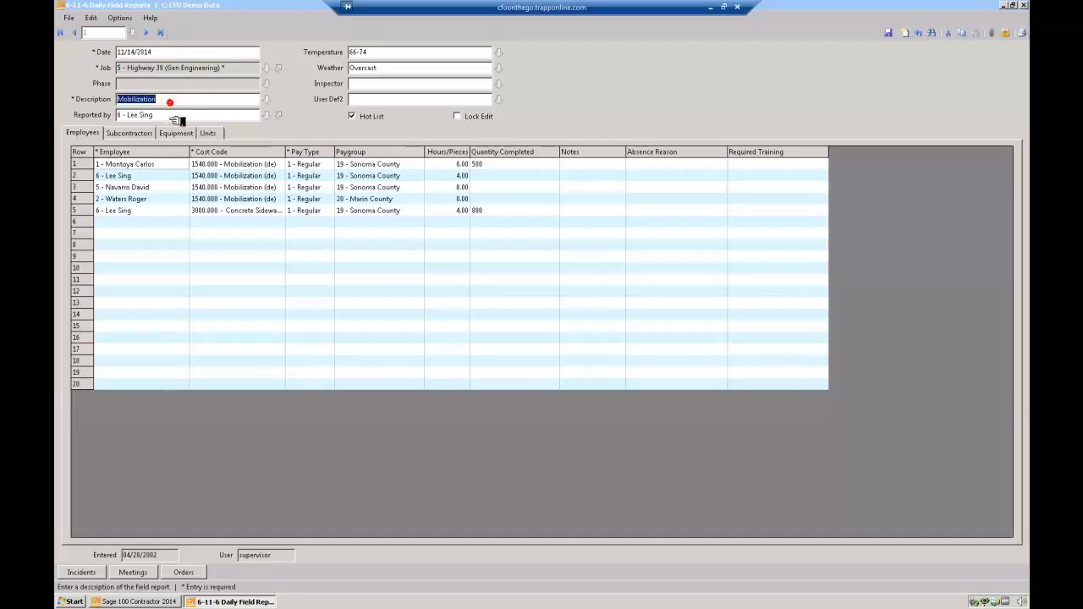
{"action": "left_click", "coordinate": [167, 115]}
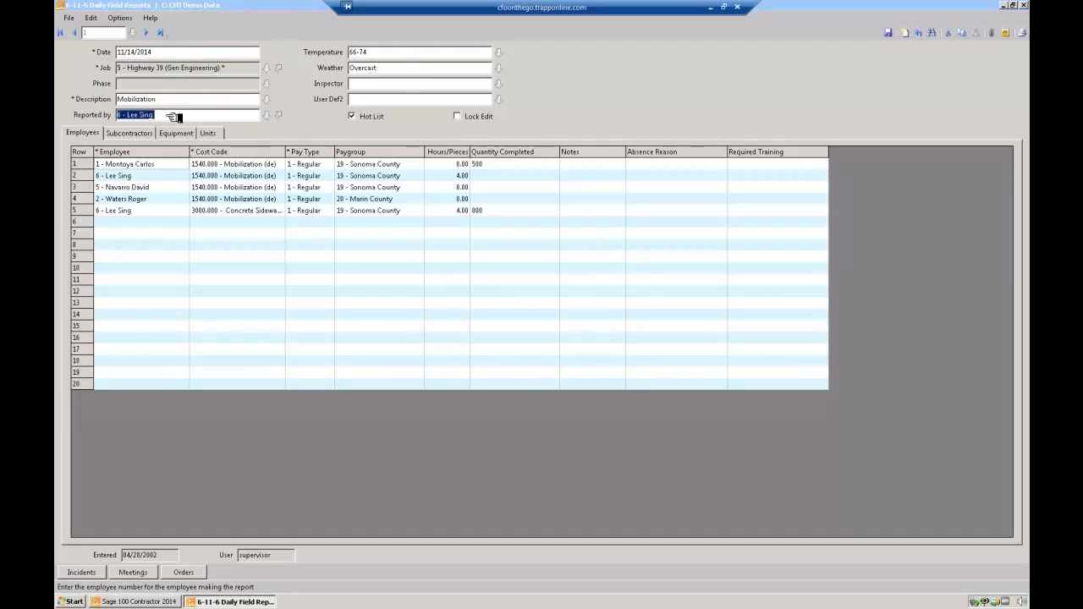
{"action": "left_click", "coordinate": [394, 56]}
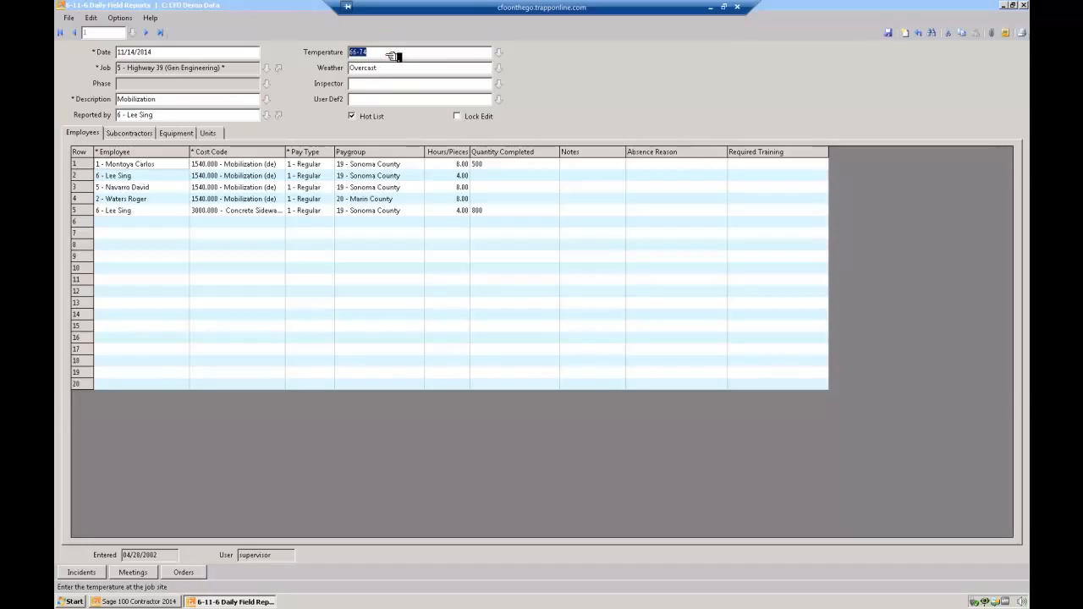
{"action": "left_click", "coordinate": [385, 67]}
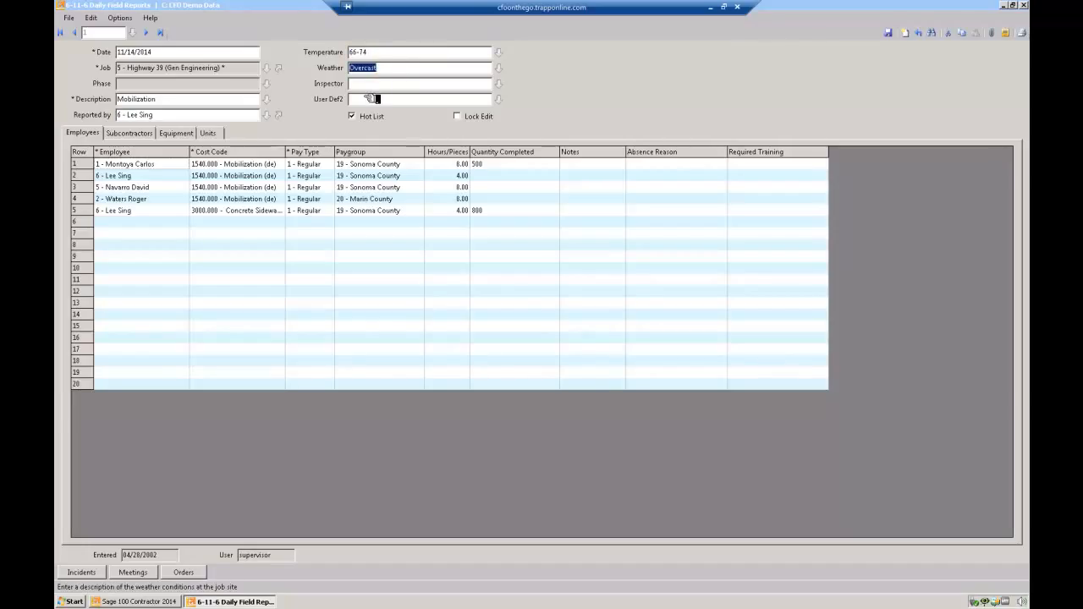
{"action": "left_click", "coordinate": [373, 86]}
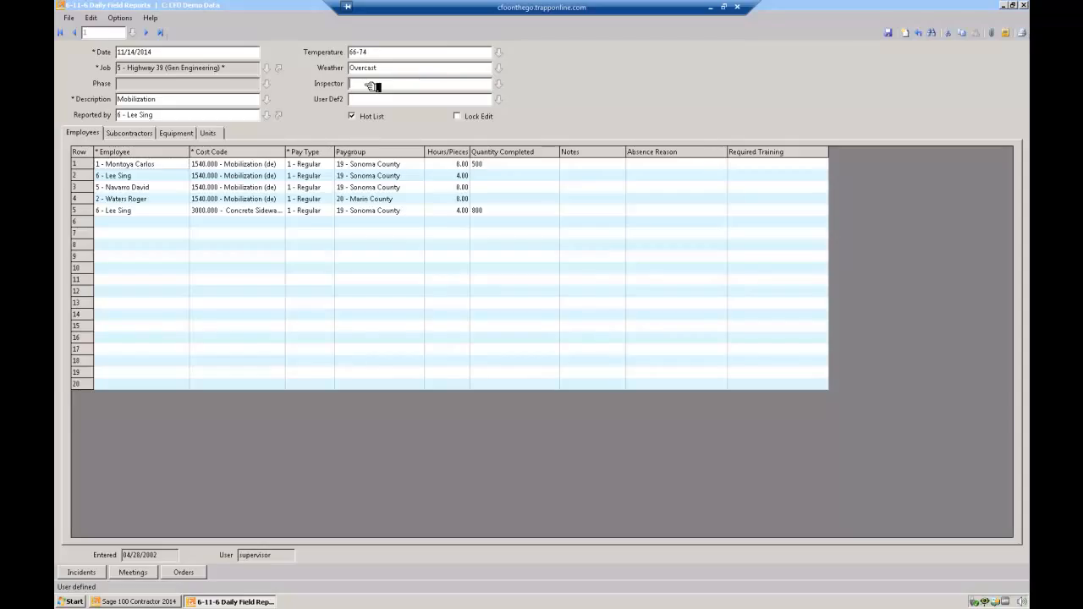
Step: Examine the report's employee rows by employee, cost code, pay type, paygroup and hours, including the same employee's split time in rows 2 and 5
{"action": "left_click", "coordinate": [140, 164]}
{"action": "left_click_drag", "start_coordinate": [141, 164], "coordinate": [141, 210]}
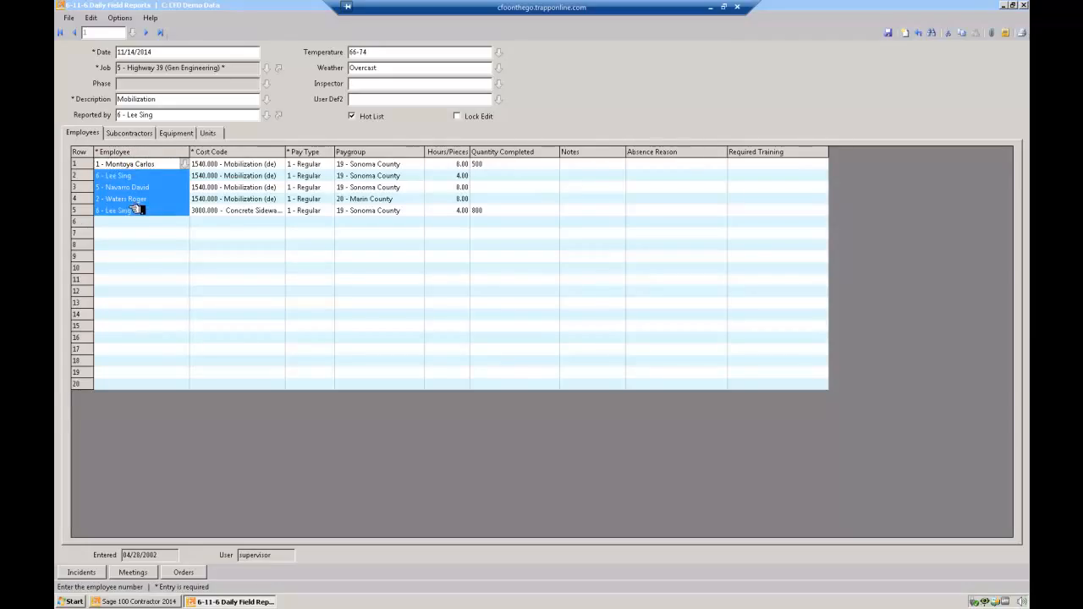
{"action": "left_click_drag", "start_coordinate": [243, 166], "coordinate": [239, 212]}
{"action": "left_click_drag", "start_coordinate": [309, 165], "coordinate": [310, 210]}
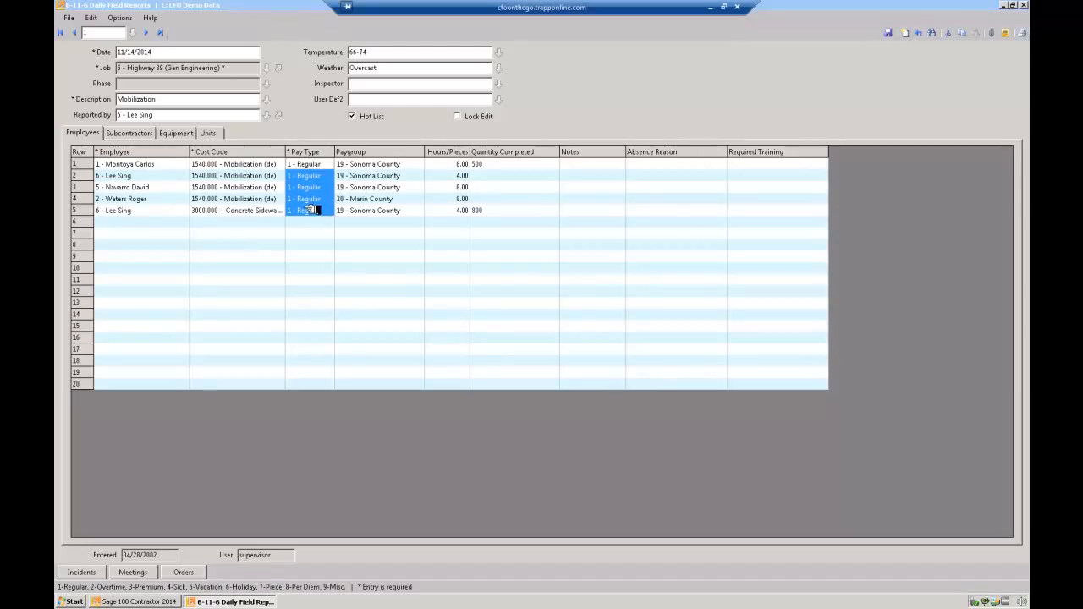
{"action": "left_click", "coordinate": [369, 164]}
{"action": "left_click_drag", "start_coordinate": [372, 165], "coordinate": [372, 210]}
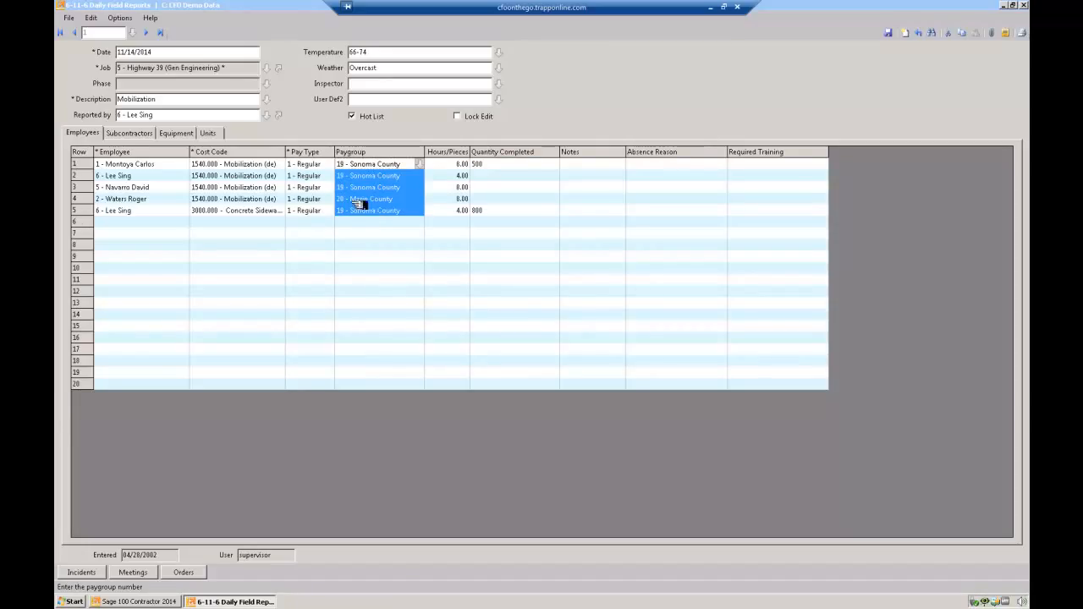
{"action": "left_click", "coordinate": [455, 165]}
{"action": "left_click_drag", "start_coordinate": [455, 165], "coordinate": [456, 211]}
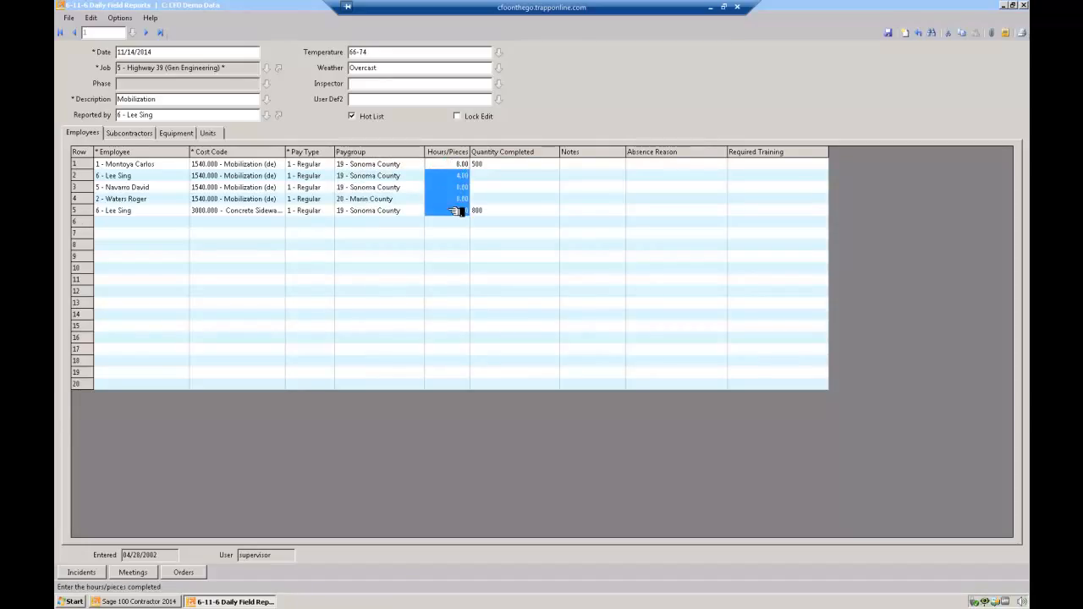
{"action": "left_click", "coordinate": [78, 210]}
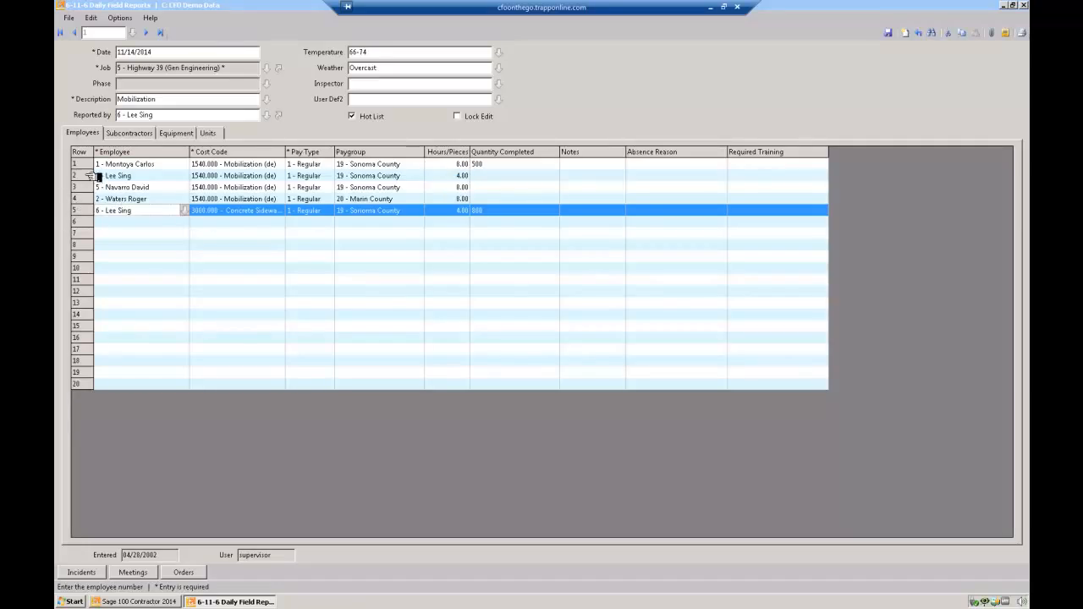
{"action": "left_click", "coordinate": [89, 175]}
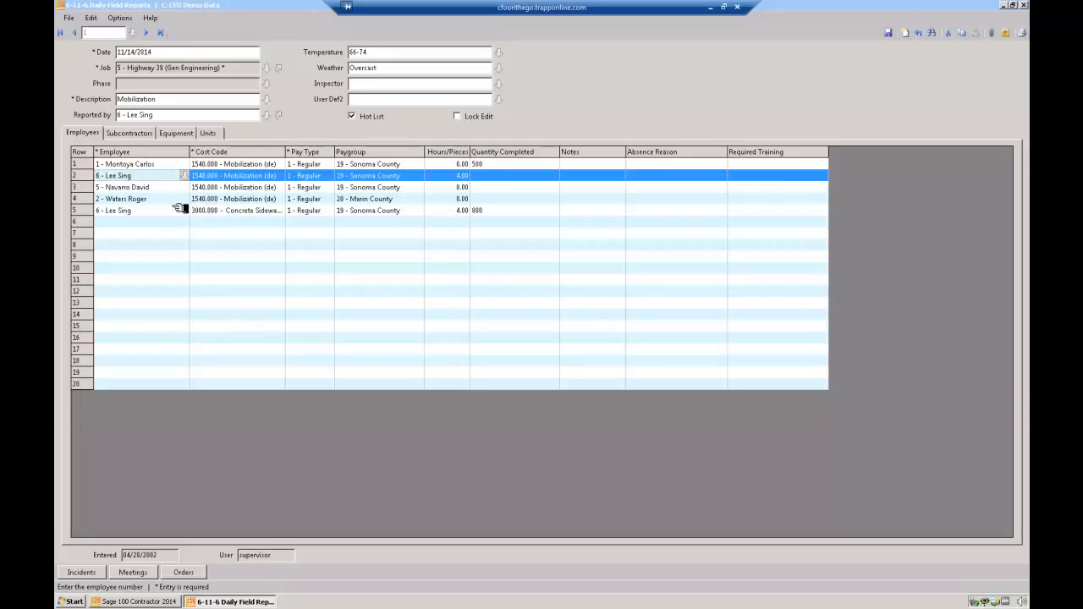
Step: View the field report's subcontractor and equipment entries, widening the equipment grid's Unit column
{"action": "left_click", "coordinate": [144, 135]}
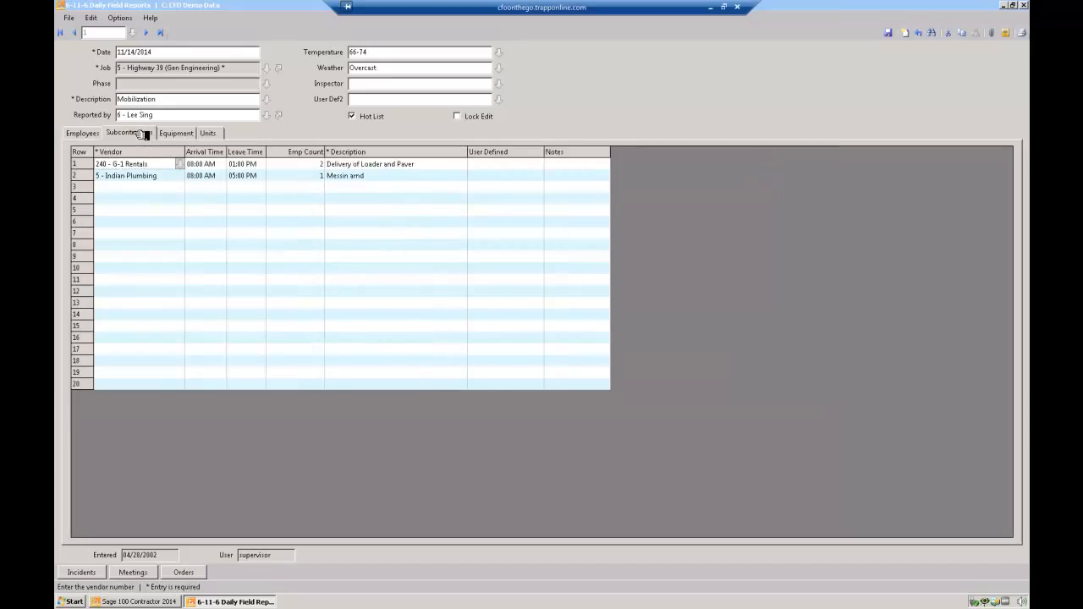
{"action": "left_click", "coordinate": [183, 135]}
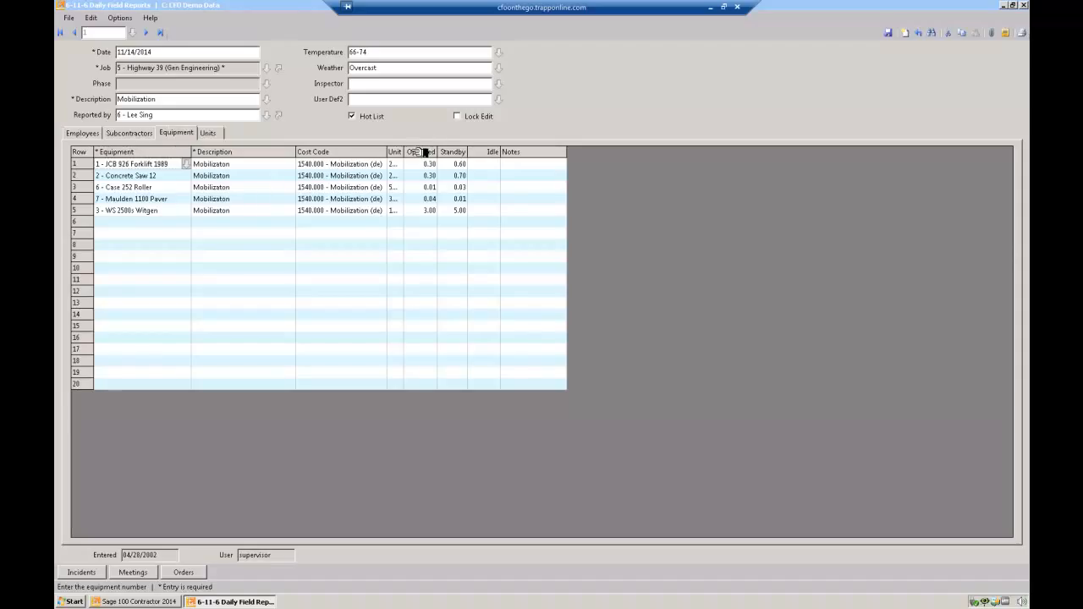
{"action": "left_click_drag", "start_coordinate": [411, 152], "coordinate": [425, 152]}
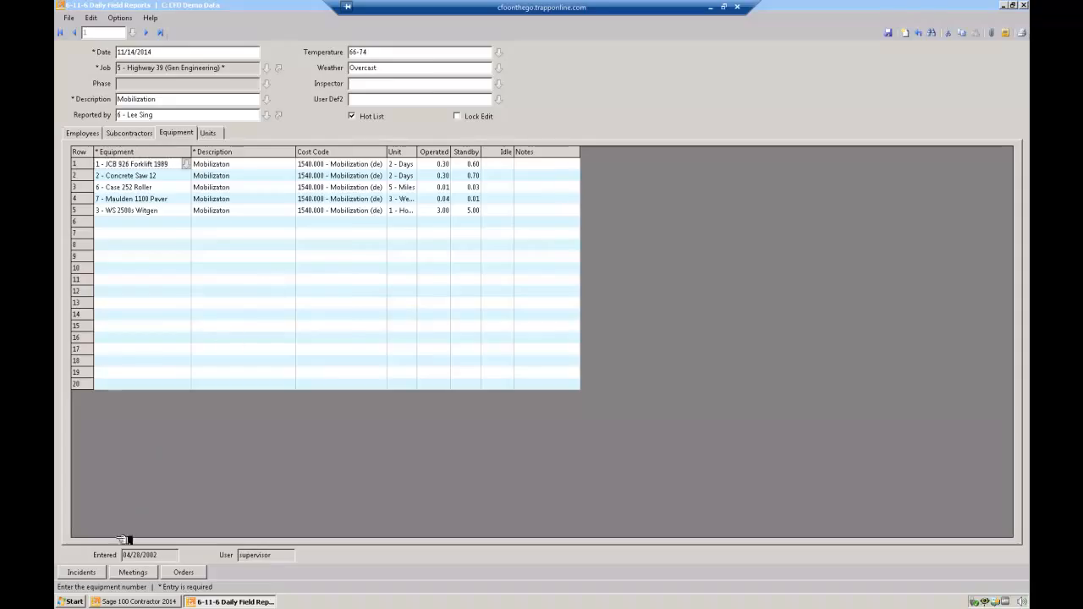
Step: View the notes of the report's Phone meeting, and close the meetings and daily field report windows
{"action": "left_click", "coordinate": [131, 572]}
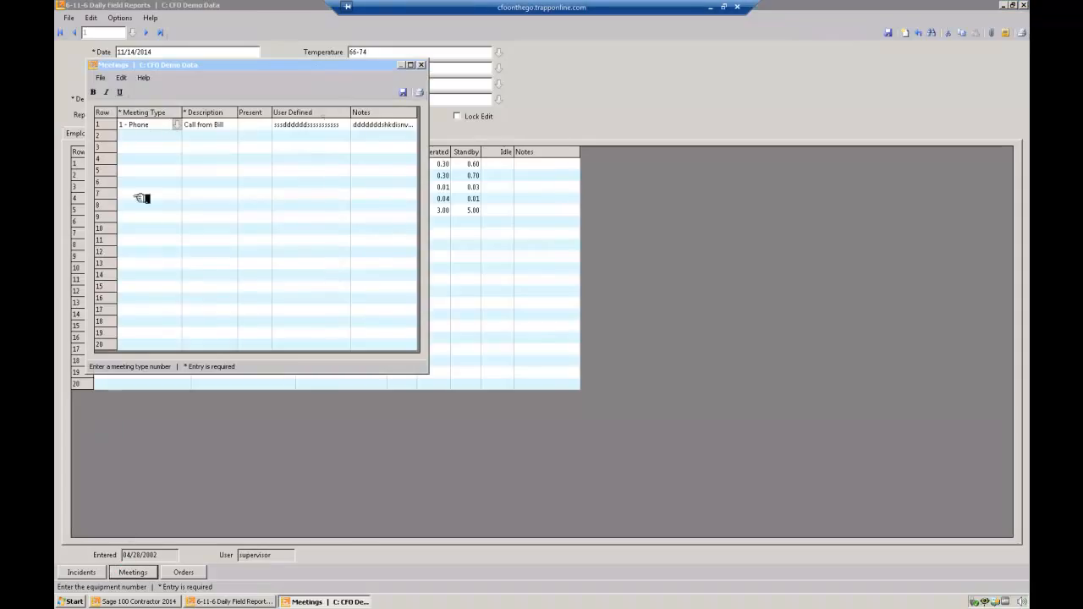
{"action": "left_click", "coordinate": [370, 125]}
{"action": "left_click", "coordinate": [371, 124]}
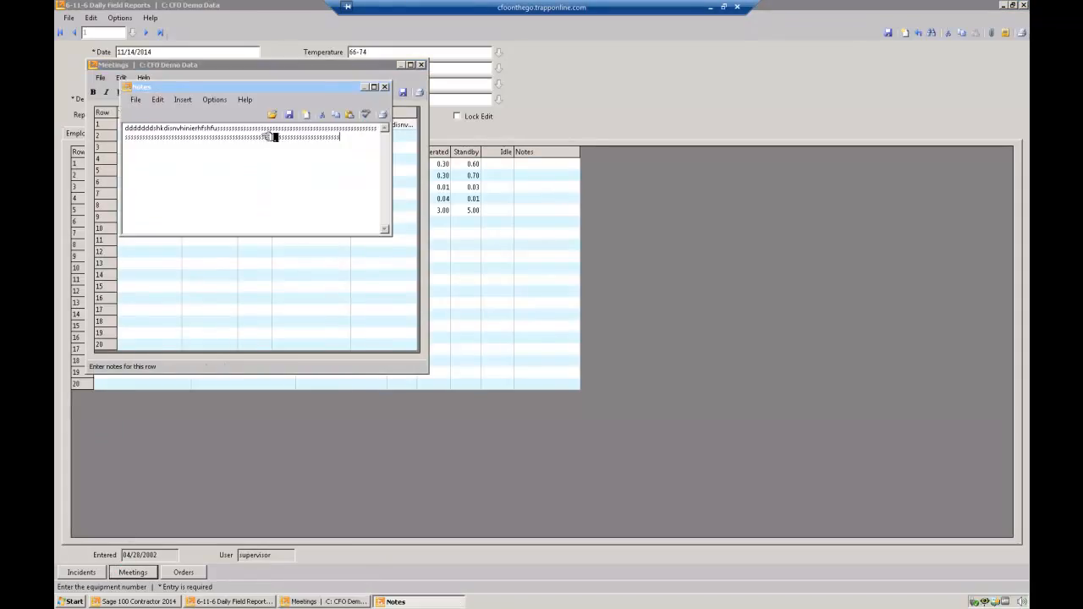
{"action": "left_click", "coordinate": [384, 86]}
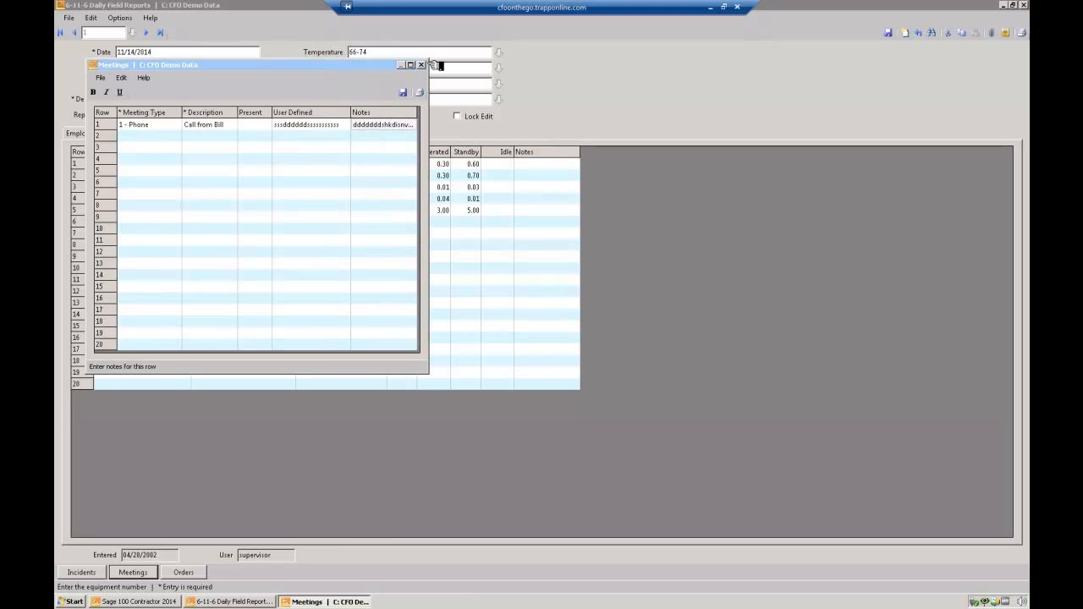
{"action": "left_click", "coordinate": [421, 64]}
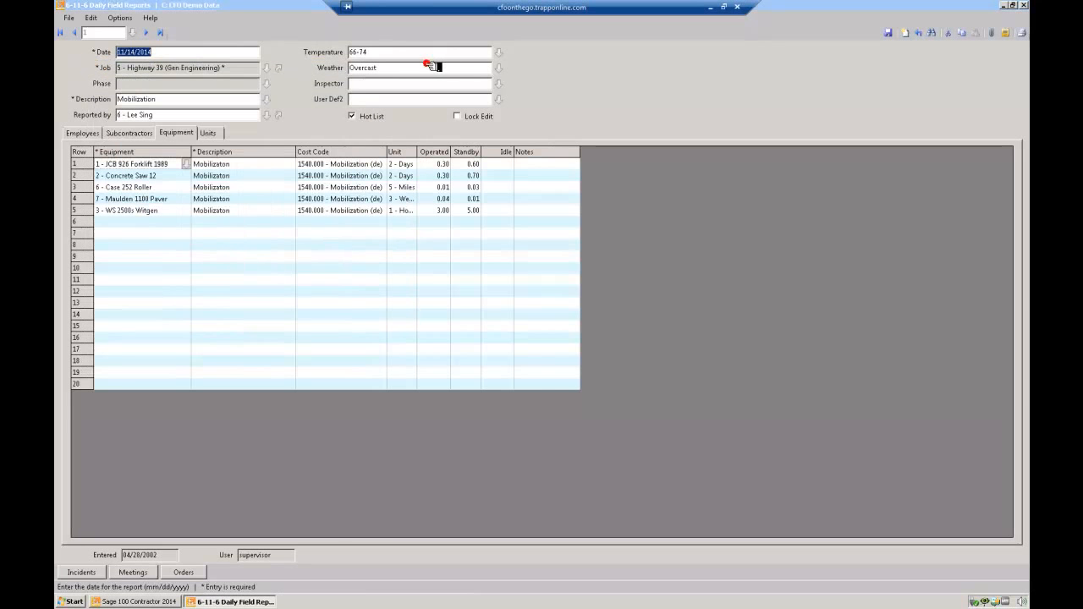
{"action": "left_click", "coordinate": [1023, 5]}
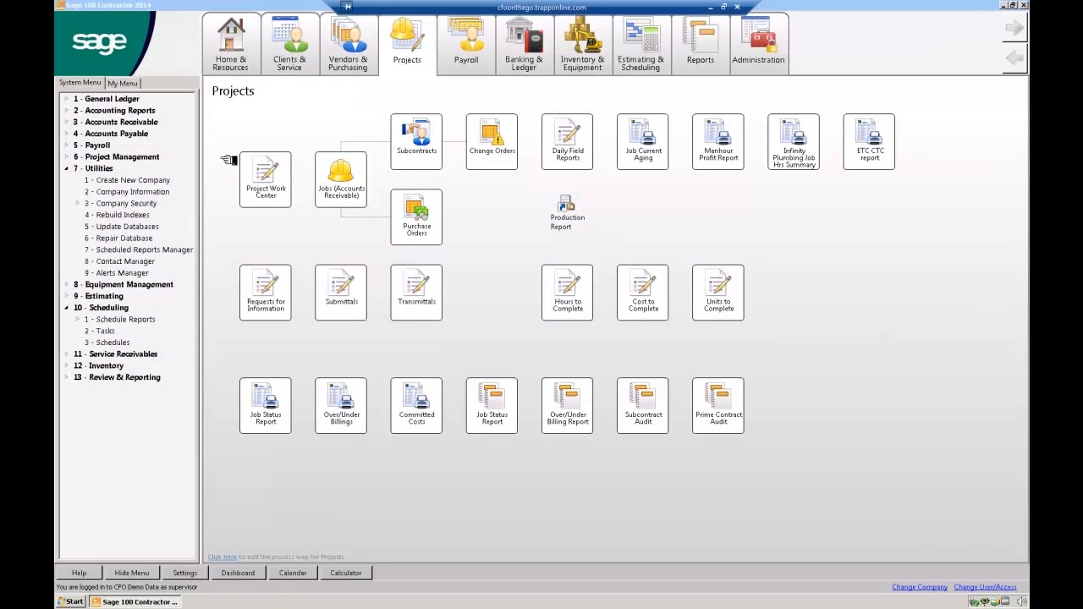
Step: Open 5-2-2 Payroll Records, look at the Import Data option, and close the window
{"action": "left_click", "coordinate": [75, 147]}
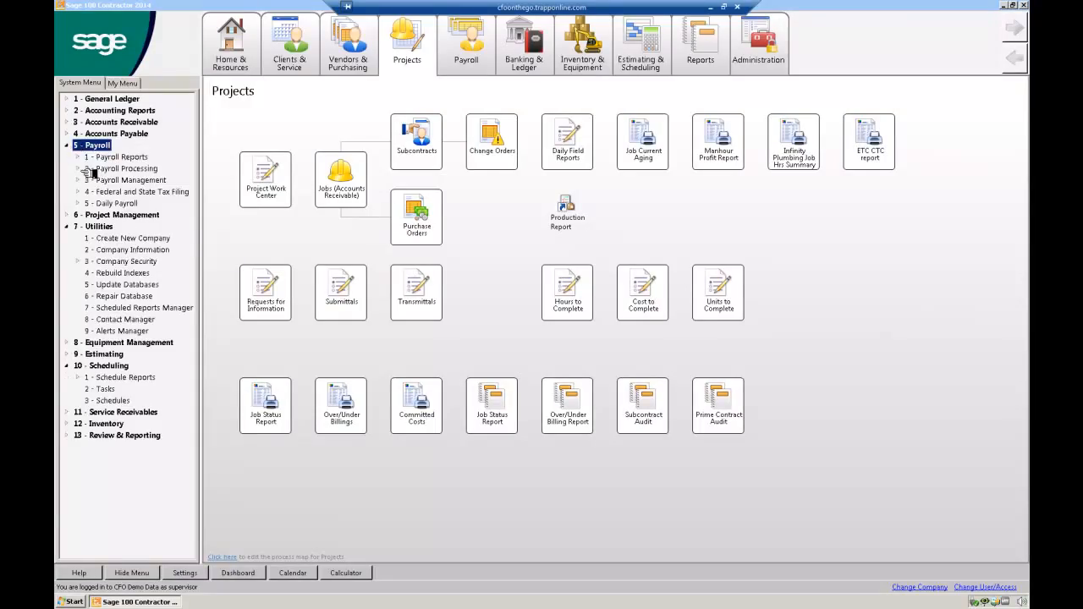
{"action": "left_click", "coordinate": [89, 169]}
{"action": "left_click", "coordinate": [133, 192]}
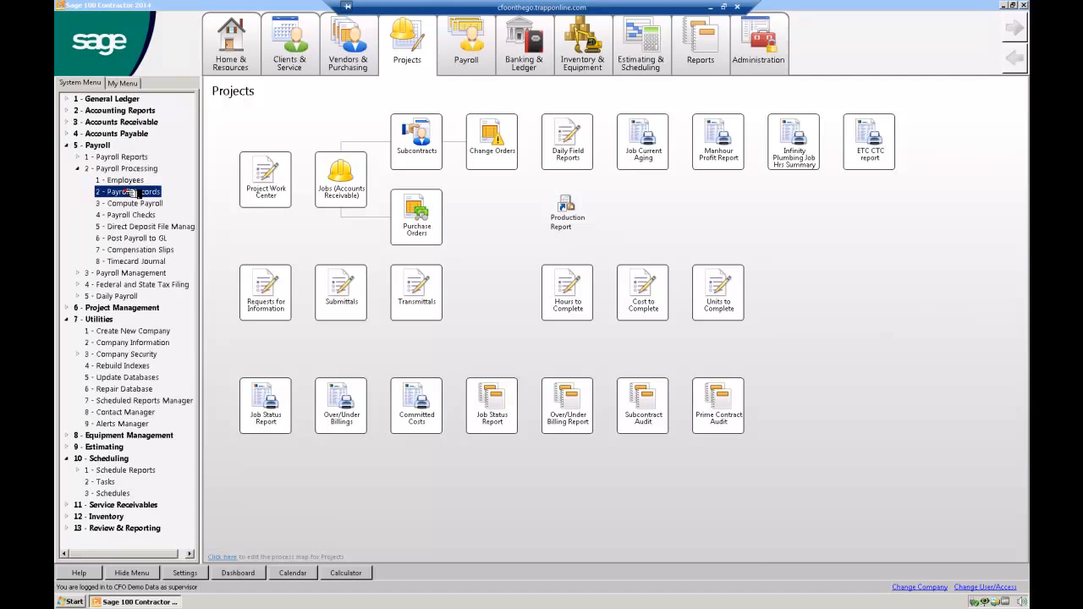
{"action": "left_click", "coordinate": [123, 19]}
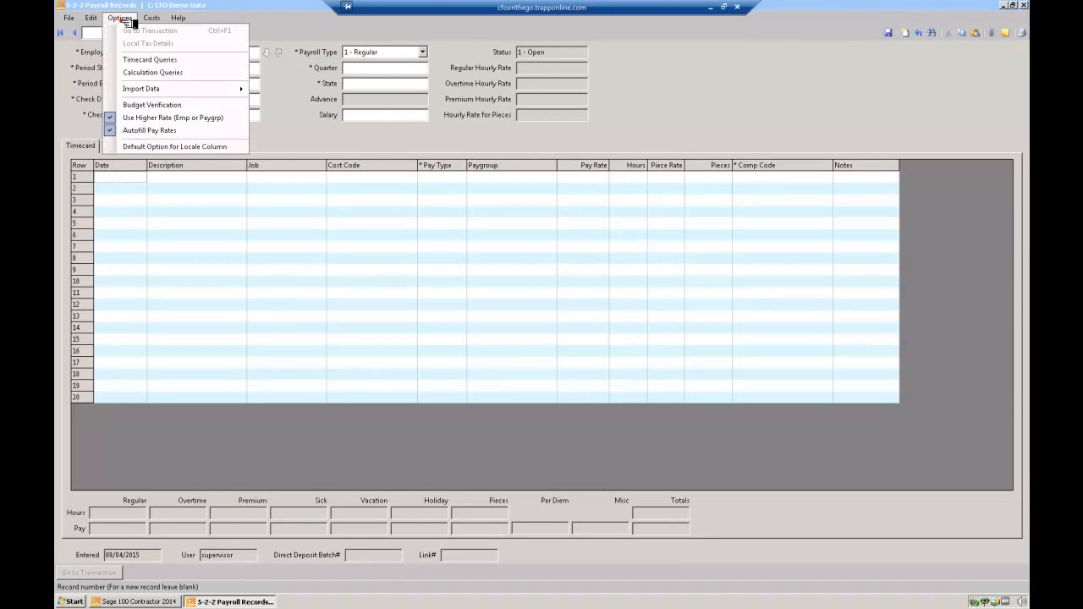
{"action": "mouse_move", "coordinate": [147, 87]}
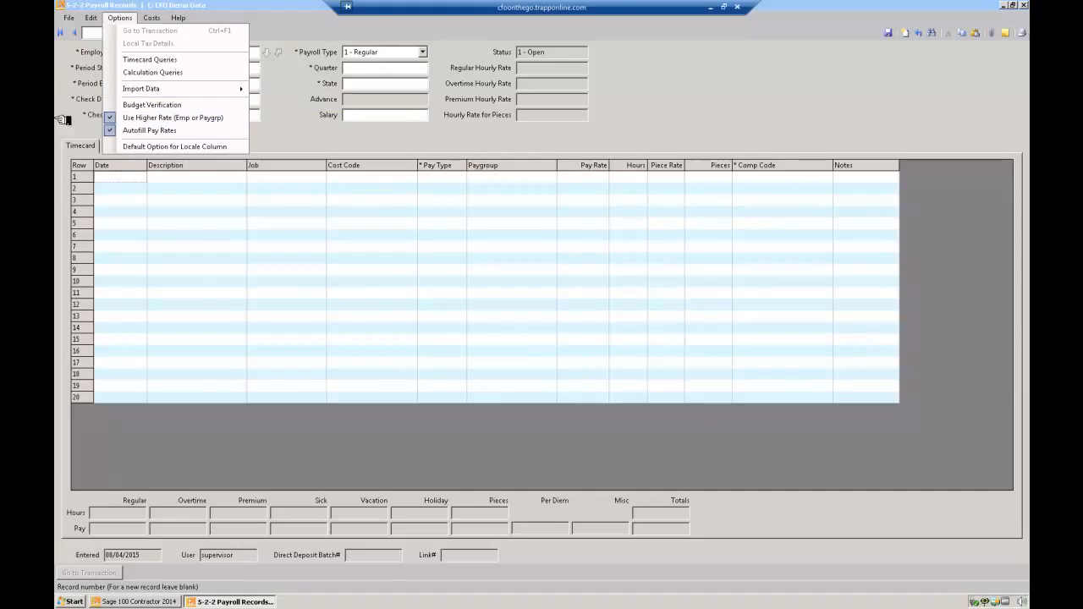
{"action": "left_click", "coordinate": [1024, 5]}
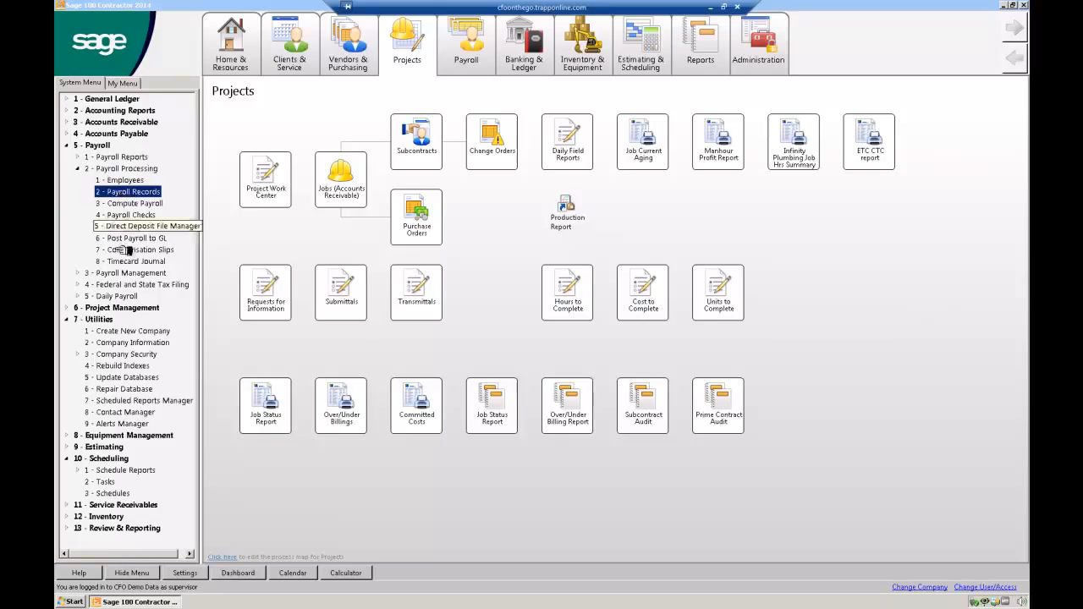
Step: Collapse the Payroll and Utilities groups in the system menu and expand Project Management
{"action": "left_click", "coordinate": [125, 297]}
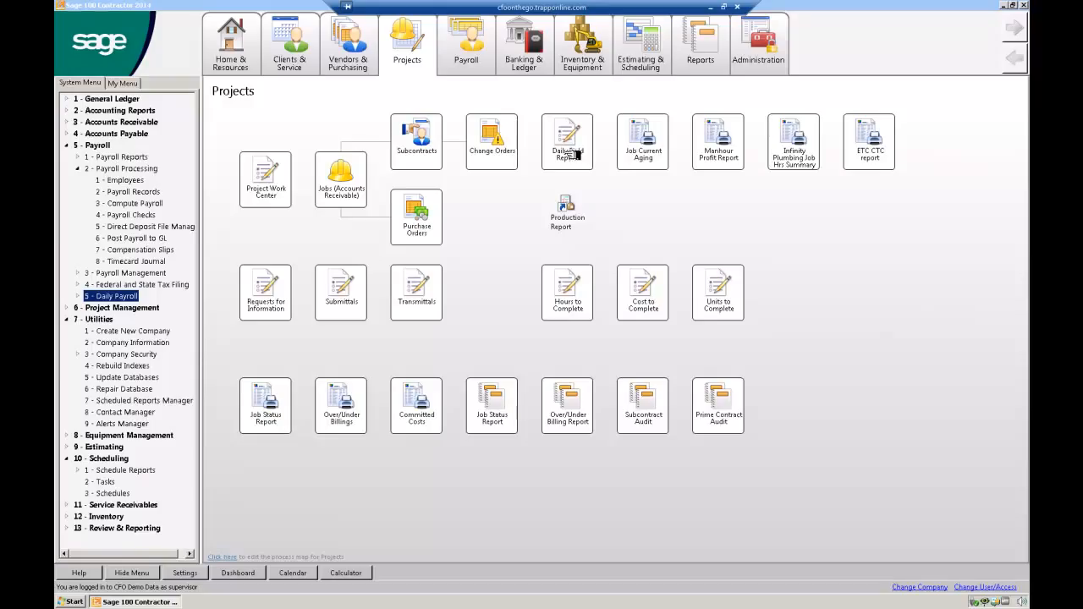
{"action": "left_click", "coordinate": [63, 145]}
{"action": "left_click", "coordinate": [66, 166]}
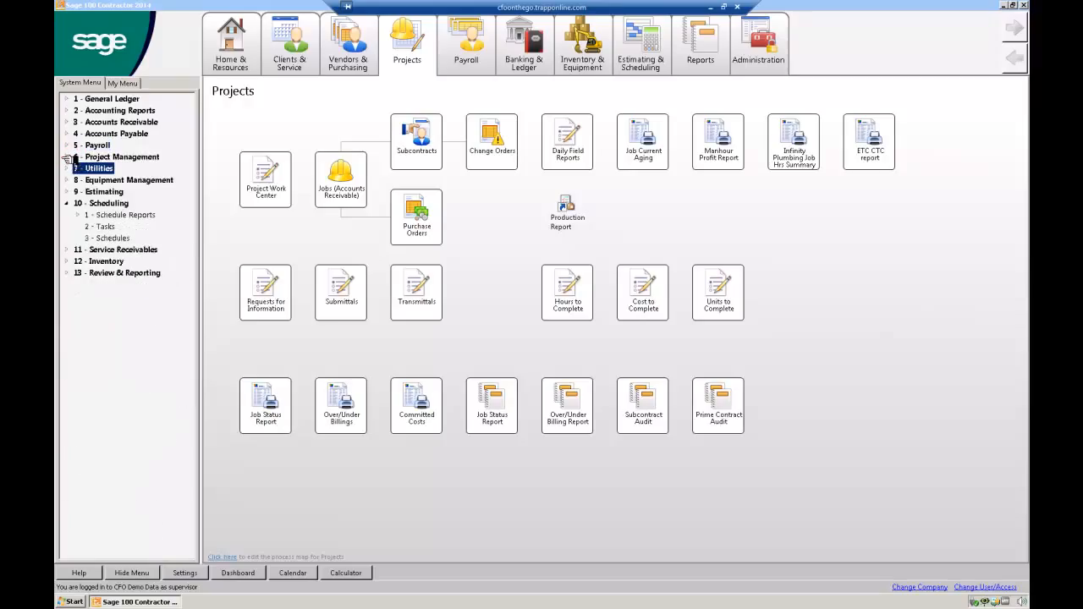
{"action": "left_click", "coordinate": [66, 156]}
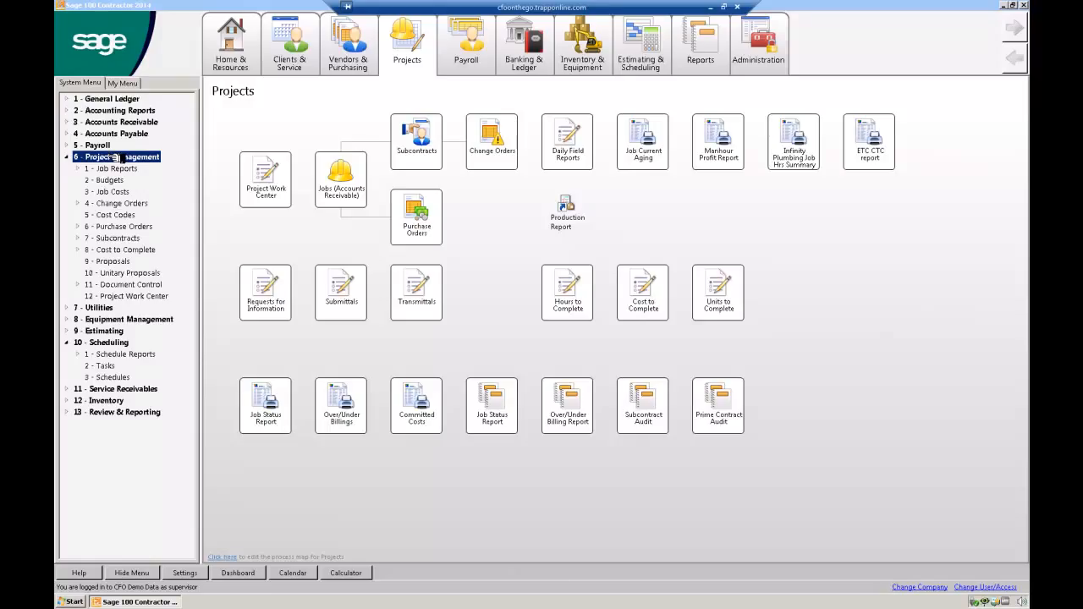
Step: Try permitting Estimator / Super, Owner and Field Person access to the Project Management menu, and clear and cancel the security changes
{"action": "key", "text": "F7"}
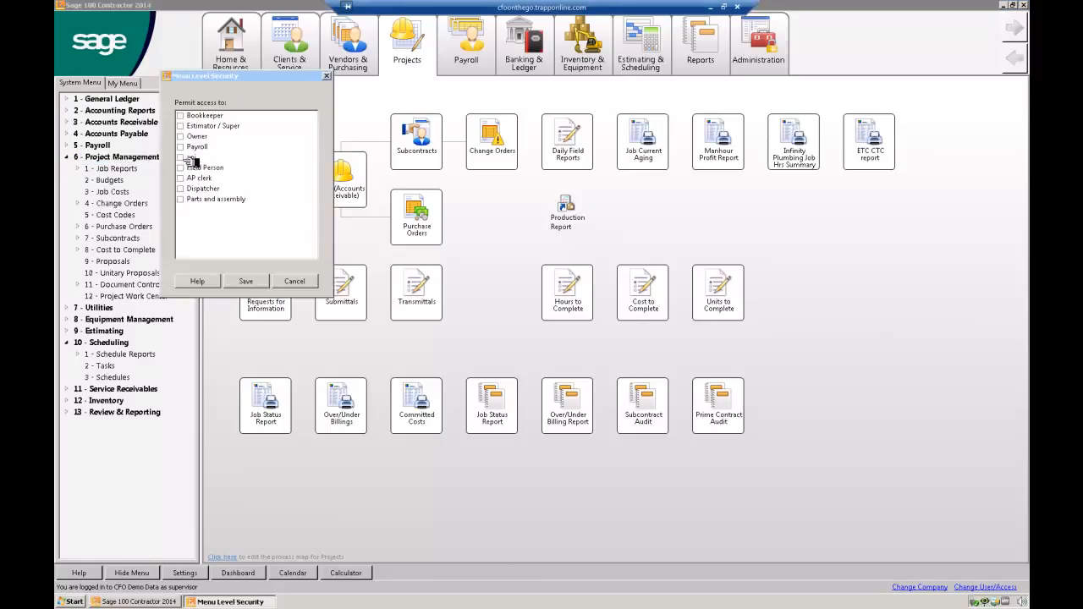
{"action": "left_click", "coordinate": [180, 125]}
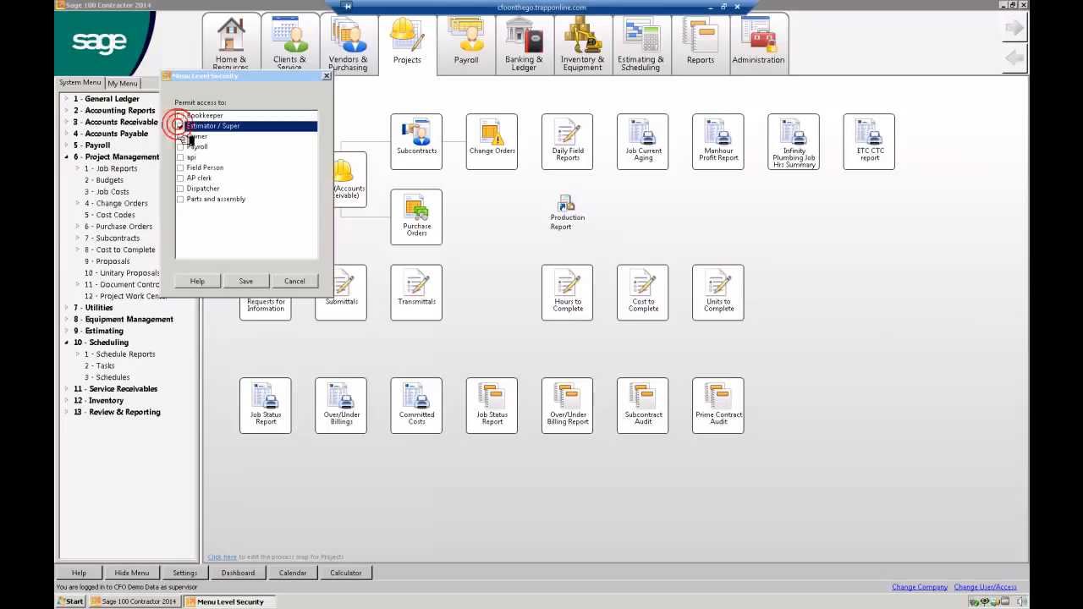
{"action": "left_click", "coordinate": [180, 136]}
{"action": "left_click", "coordinate": [179, 168]}
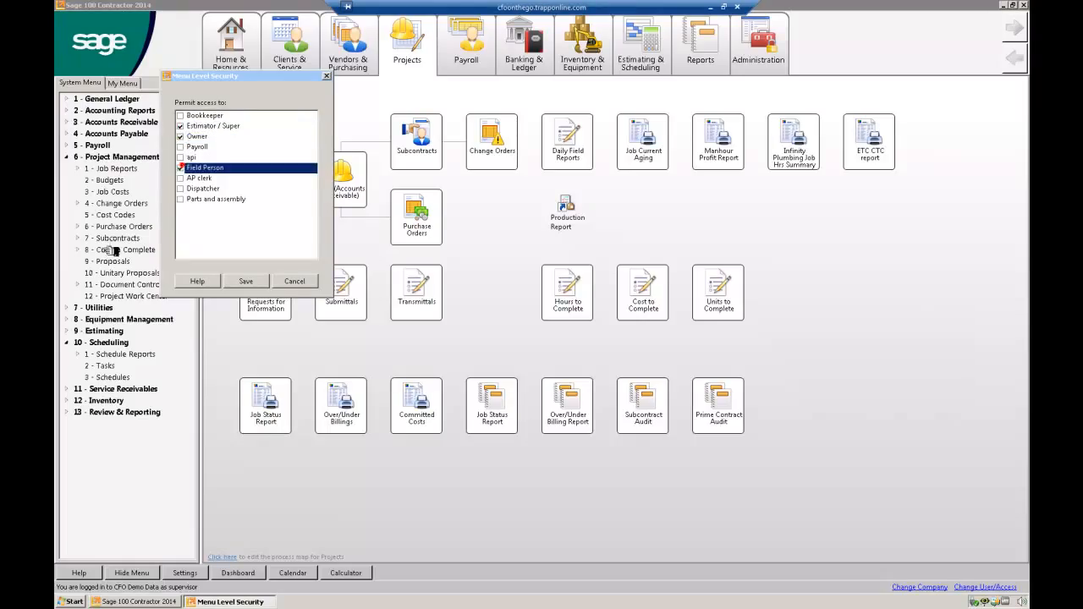
{"action": "left_click", "coordinate": [179, 167]}
{"action": "left_click", "coordinate": [179, 136]}
{"action": "left_click", "coordinate": [180, 125]}
{"action": "left_click", "coordinate": [309, 281]}
Step: Look at the menu-level security of Job Reports in Project Management and cancel it unchanged
{"action": "left_click", "coordinate": [121, 169]}
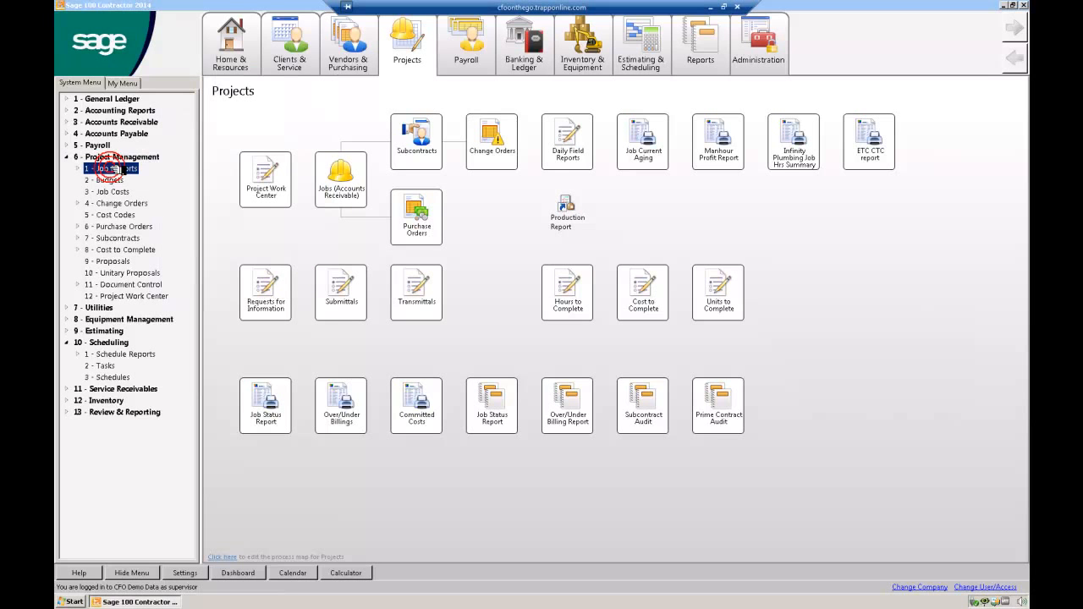
{"action": "key", "text": "F7"}
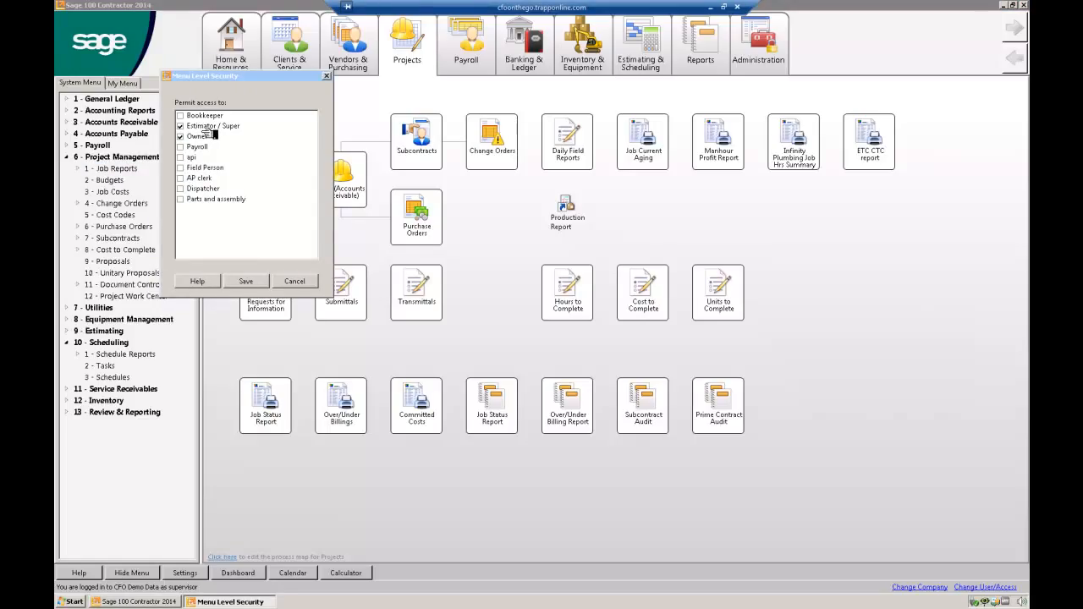
{"action": "left_click", "coordinate": [297, 278]}
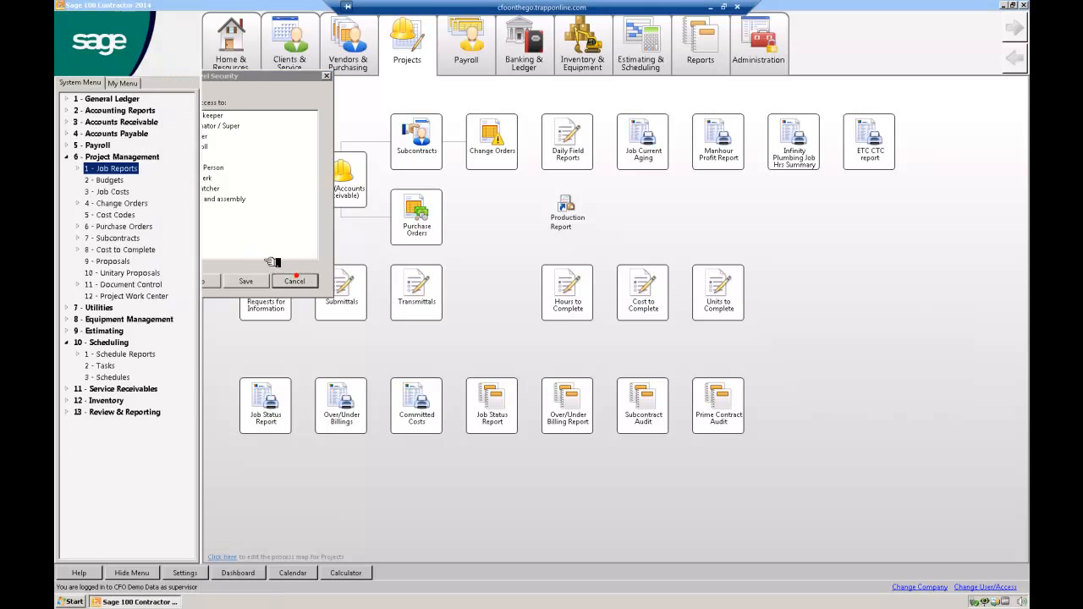
Step: Try permitting Owner access to the Job Status Report, clear and cancel the security change, and collapse Project Management in the system menu
{"action": "left_click", "coordinate": [78, 168]}
{"action": "left_click", "coordinate": [133, 182]}
{"action": "key", "text": "F7"}
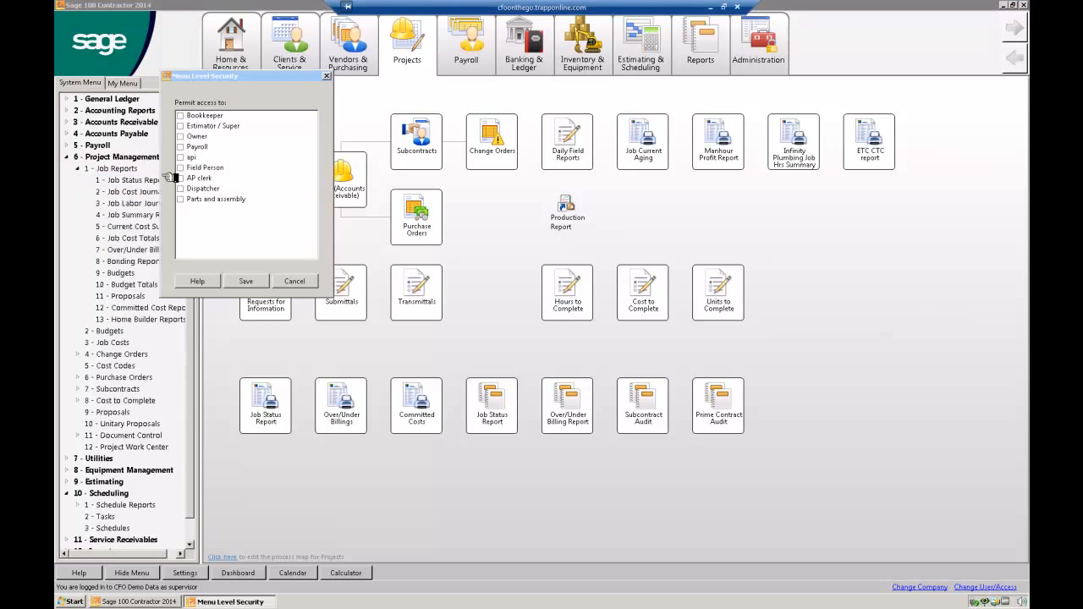
{"action": "left_click", "coordinate": [180, 137]}
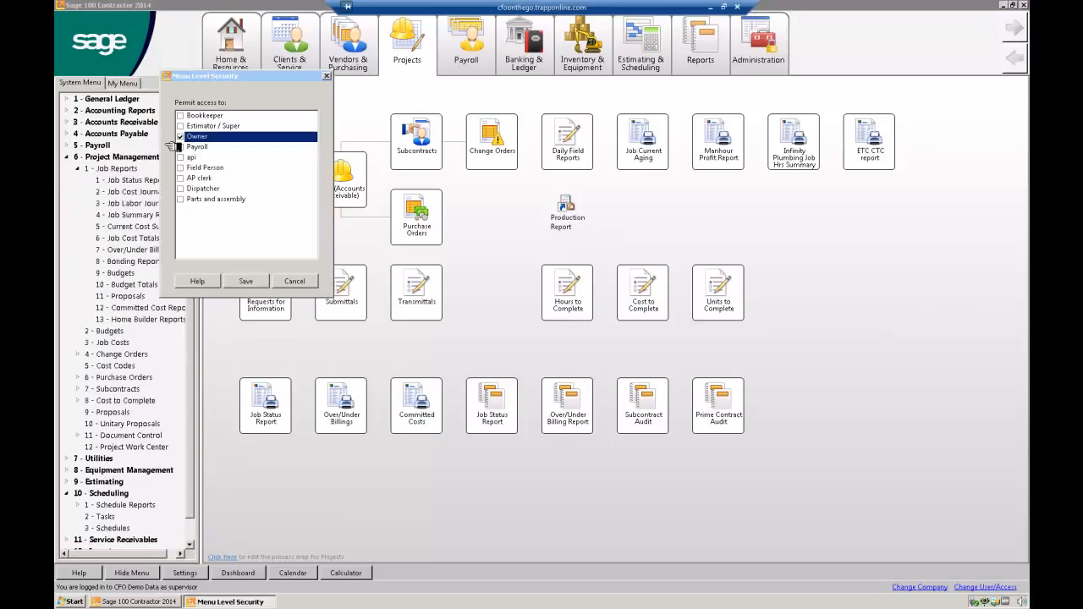
{"action": "left_click", "coordinate": [180, 136]}
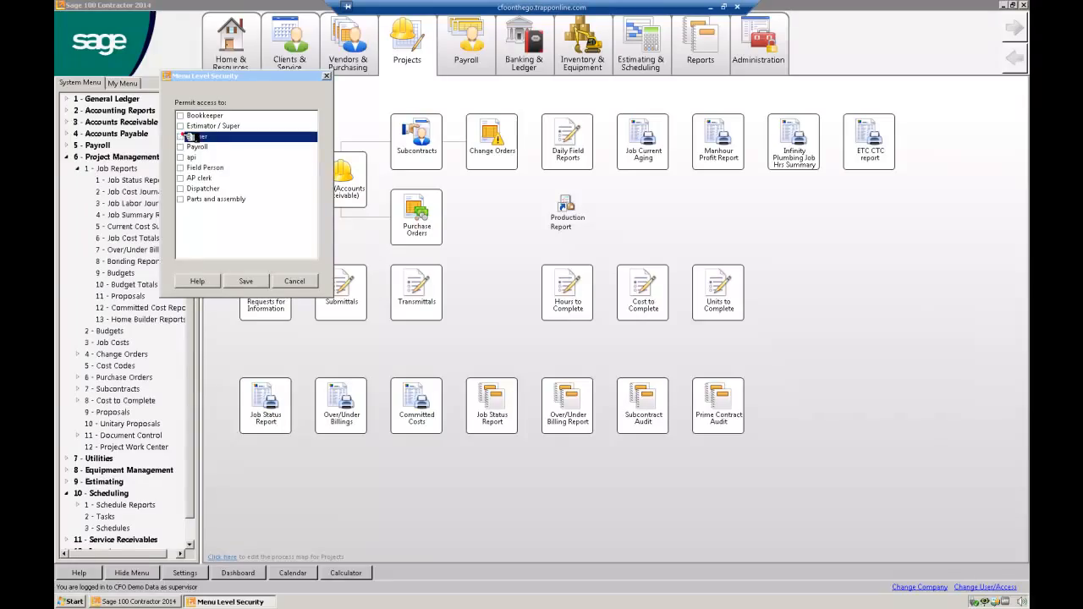
{"action": "left_click", "coordinate": [295, 280]}
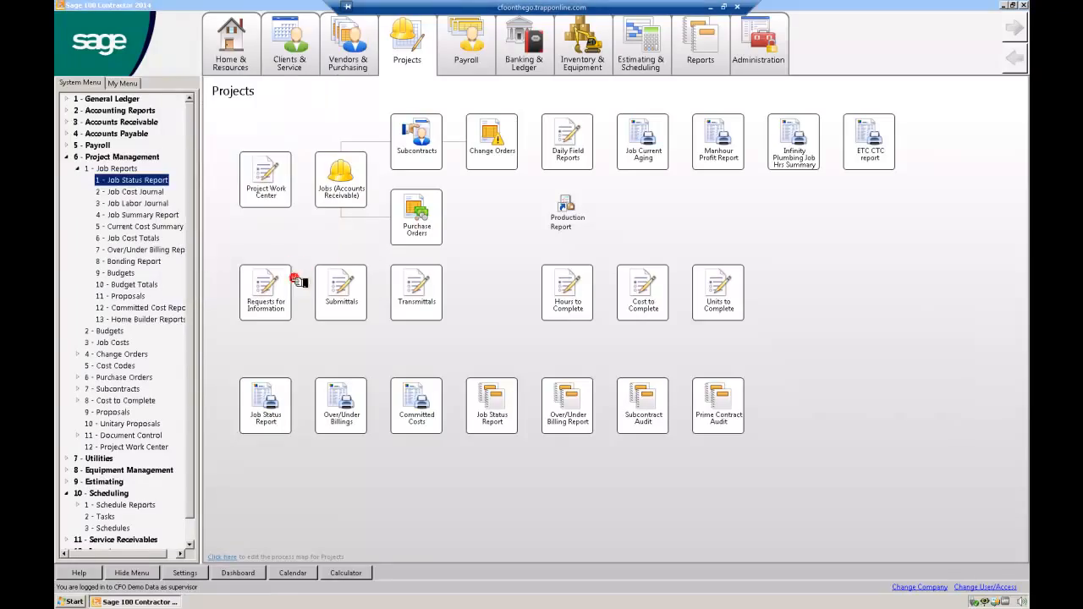
{"action": "left_click", "coordinate": [71, 158]}
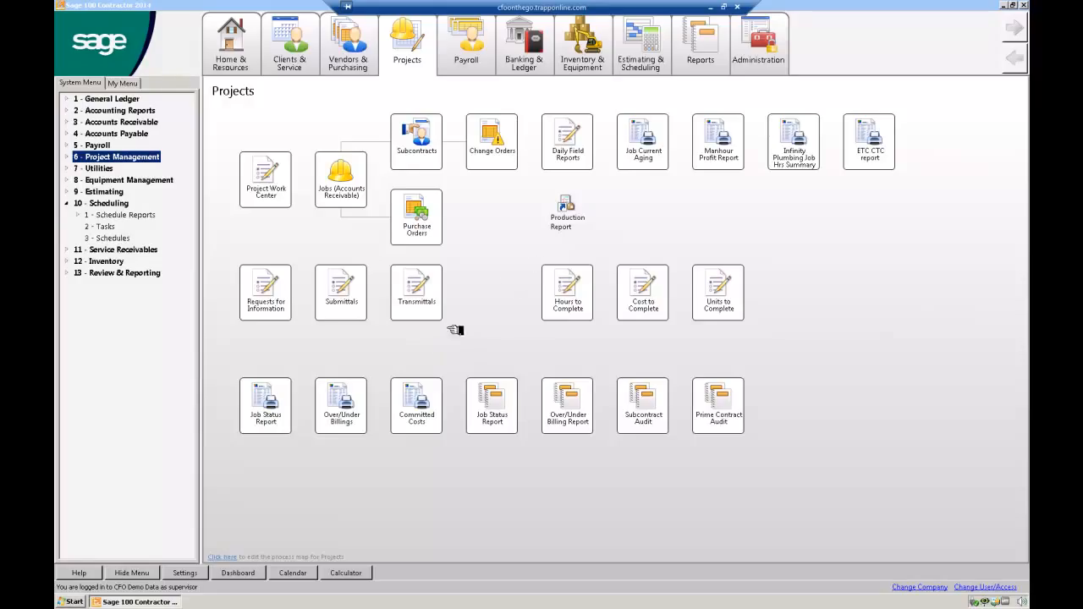
Step: Open 6-8-2 Hours to Complete for the Concrete job and review its cost codes, budget hours, hours to date and computed percent complete
{"action": "left_click", "coordinate": [578, 296]}
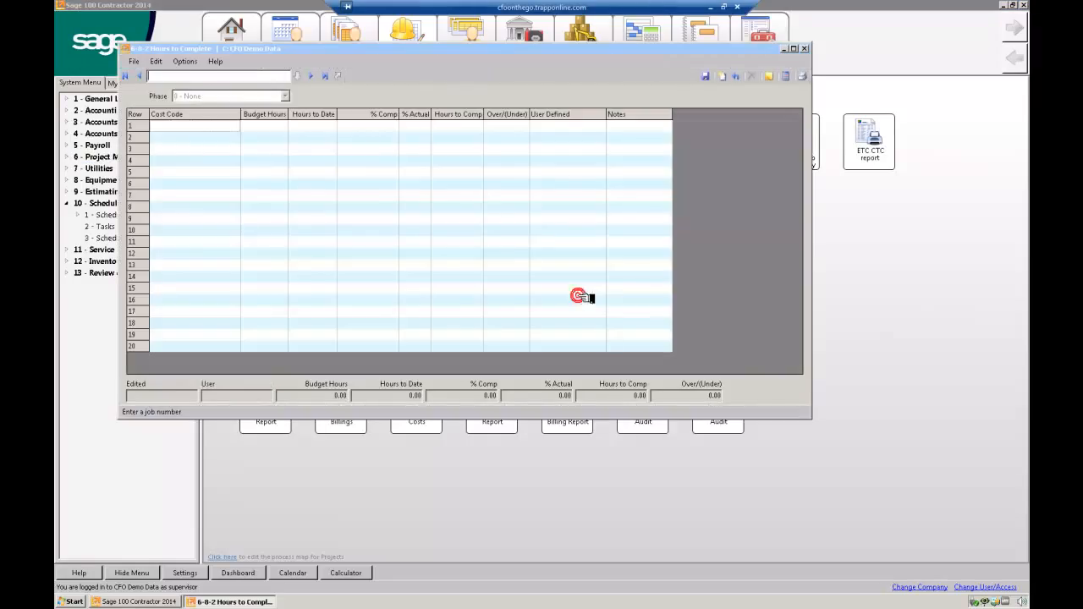
{"action": "left_click", "coordinate": [125, 76]}
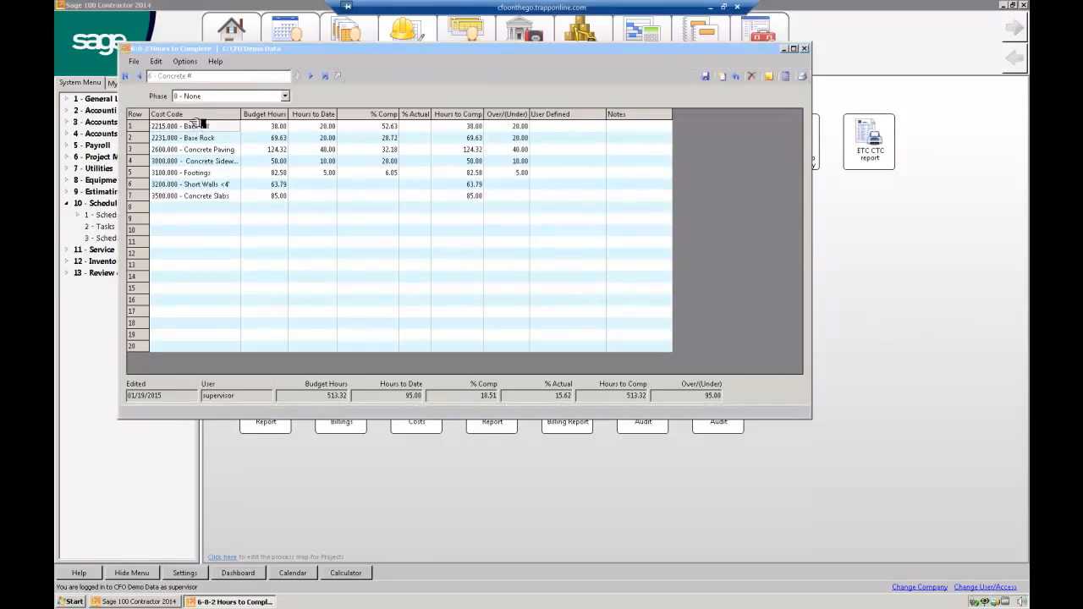
{"action": "left_click_drag", "start_coordinate": [202, 137], "coordinate": [198, 196]}
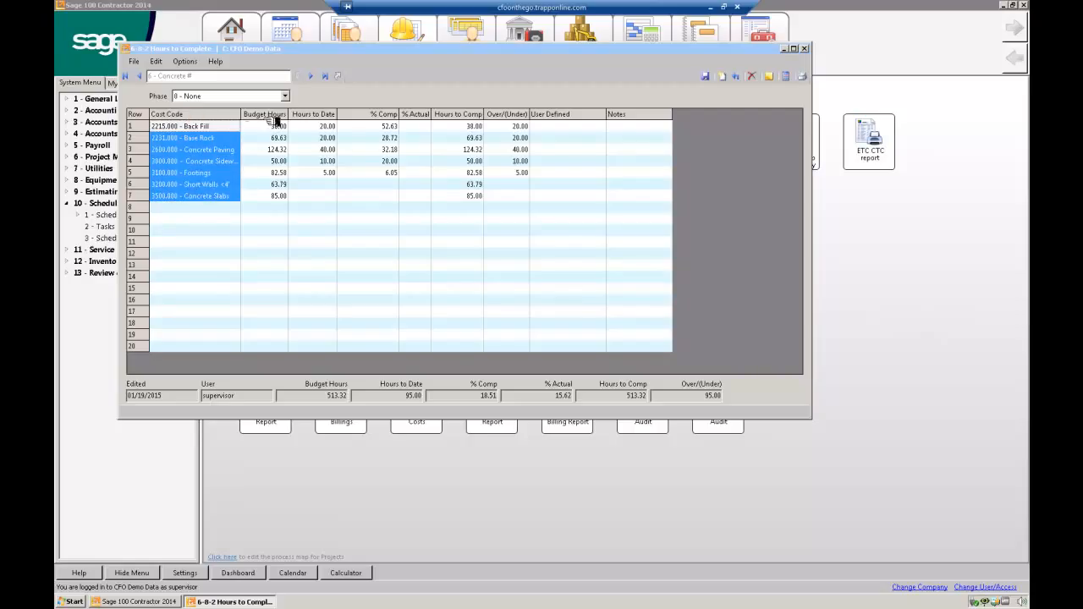
{"action": "left_click_drag", "start_coordinate": [205, 129], "coordinate": [212, 194]}
{"action": "left_click_drag", "start_coordinate": [273, 137], "coordinate": [279, 197]}
{"action": "left_click_drag", "start_coordinate": [328, 135], "coordinate": [327, 173]}
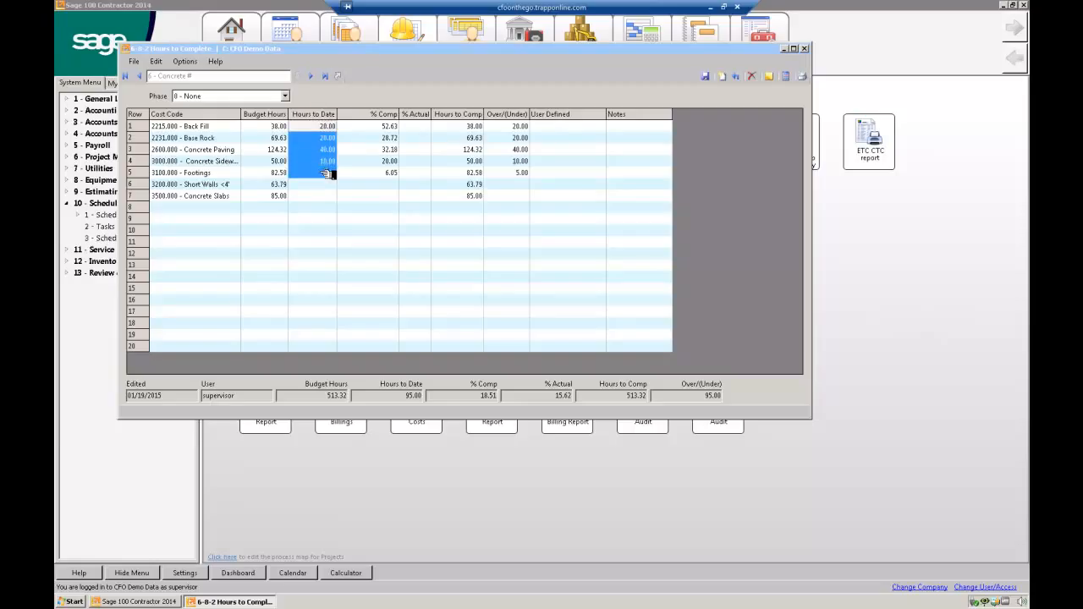
{"action": "left_click", "coordinate": [387, 137]}
{"action": "left_click_drag", "start_coordinate": [386, 138], "coordinate": [385, 171]}
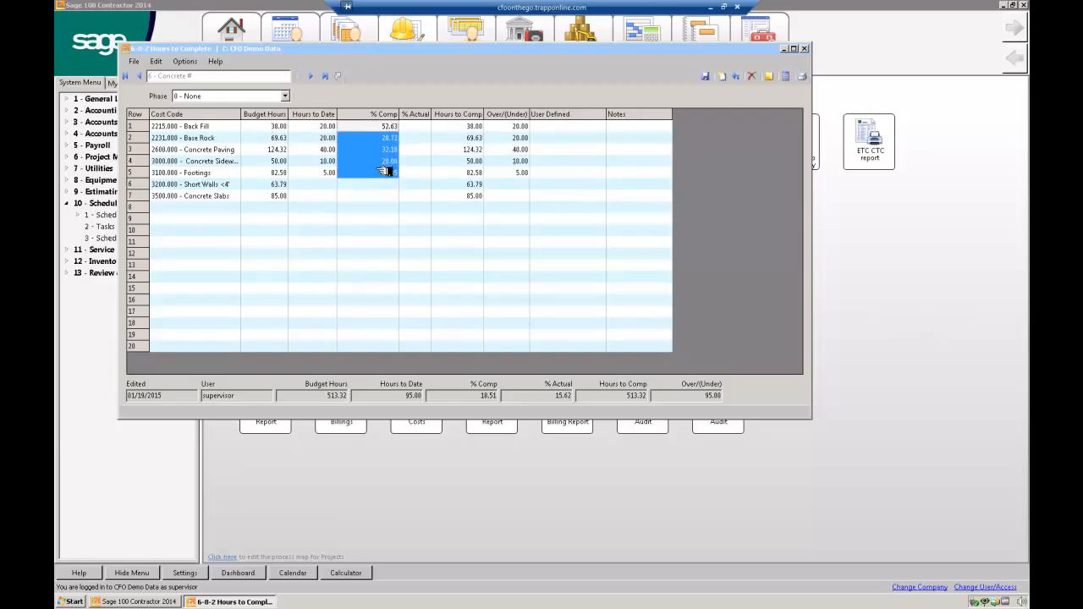
Step: Enter actual percent complete of 60 for Back Fill, 20 for Base Rock and 30 for Concrete Paving
{"action": "left_click", "coordinate": [425, 127]}
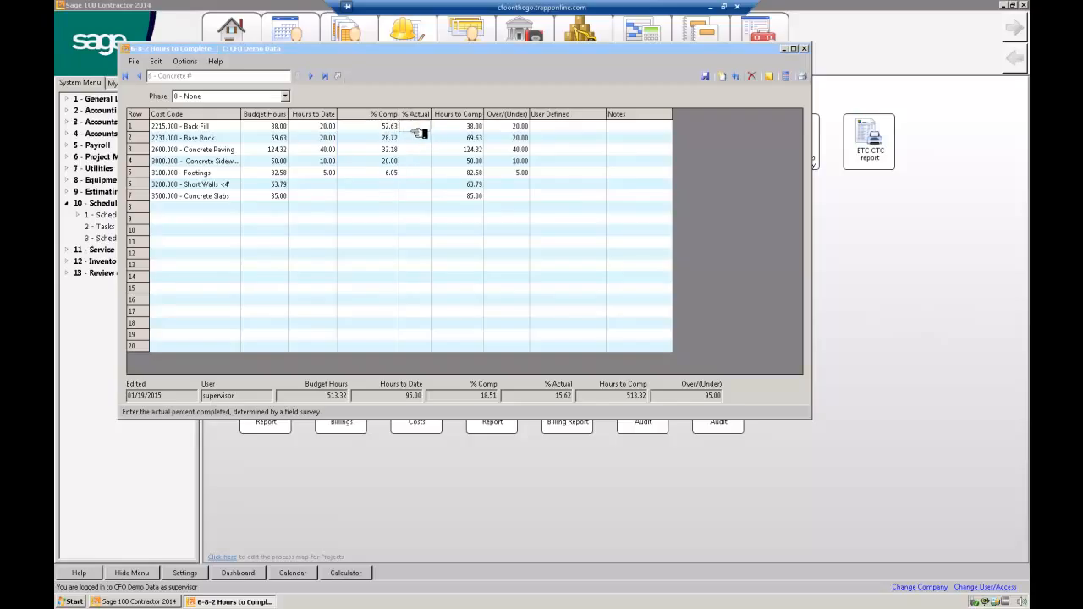
{"action": "type", "text": "60"}
{"action": "key", "text": "Return"}
{"action": "type", "text": "20"}
{"action": "key", "text": "Return"}
{"action": "type", "text": "30"}
{"action": "key", "text": "Tab"}
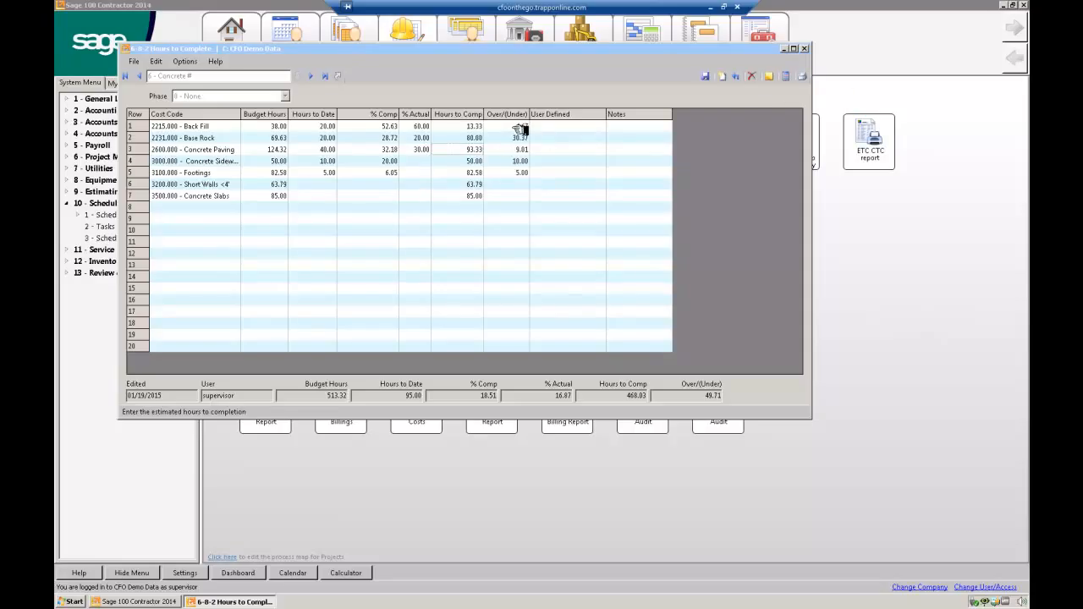
Step: Compare the actual percentages with the over/under hours per cost code and in total, and close Hours to Complete
{"action": "left_click_drag", "start_coordinate": [422, 137], "coordinate": [423, 150]}
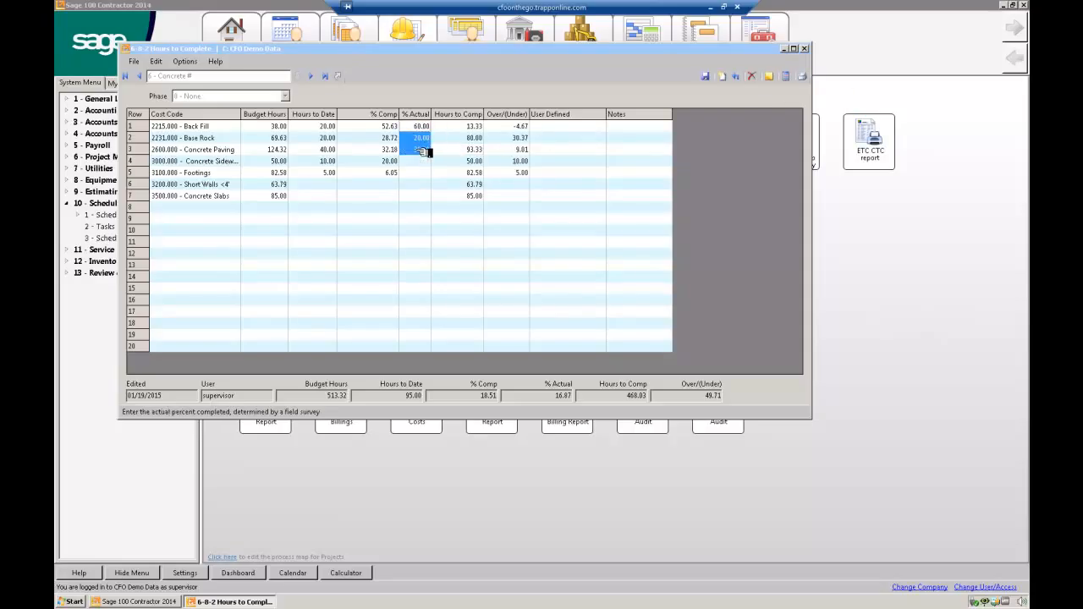
{"action": "left_click_drag", "start_coordinate": [337, 132], "coordinate": [343, 154]}
{"action": "left_click", "coordinate": [528, 127]}
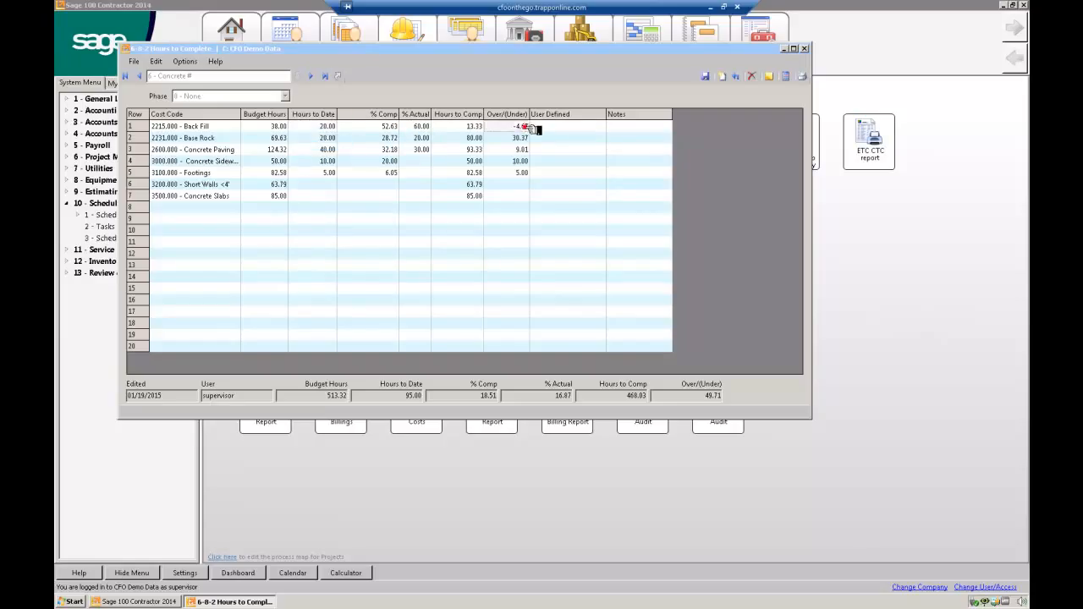
{"action": "left_click", "coordinate": [520, 140]}
{"action": "left_click", "coordinate": [525, 151]}
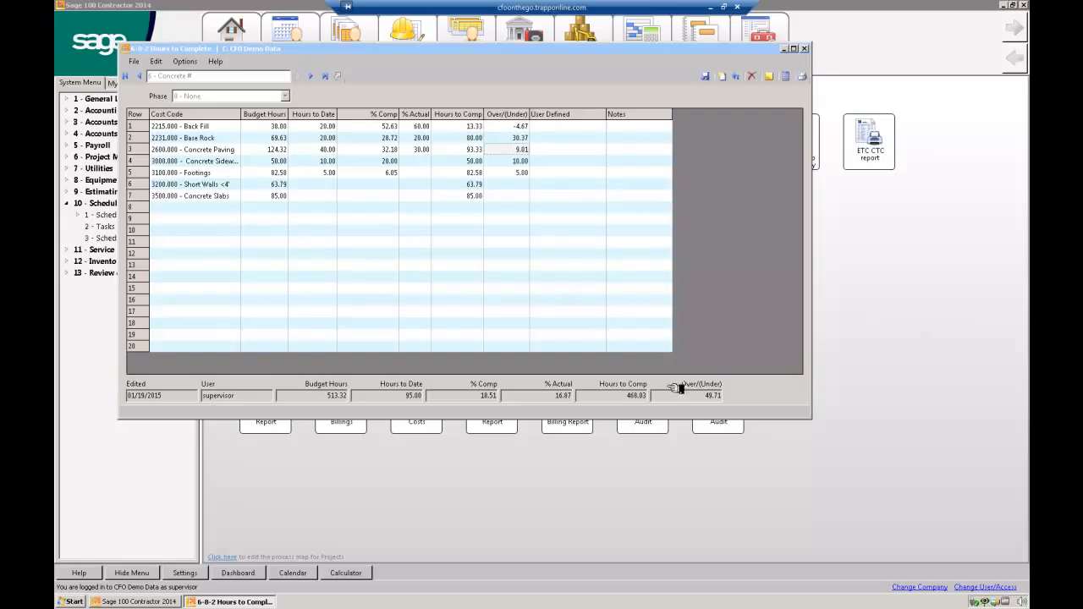
{"action": "left_click_drag", "start_coordinate": [701, 396], "coordinate": [735, 402]}
{"action": "left_click", "coordinate": [811, 48]}
{"action": "left_click", "coordinate": [551, 339]}
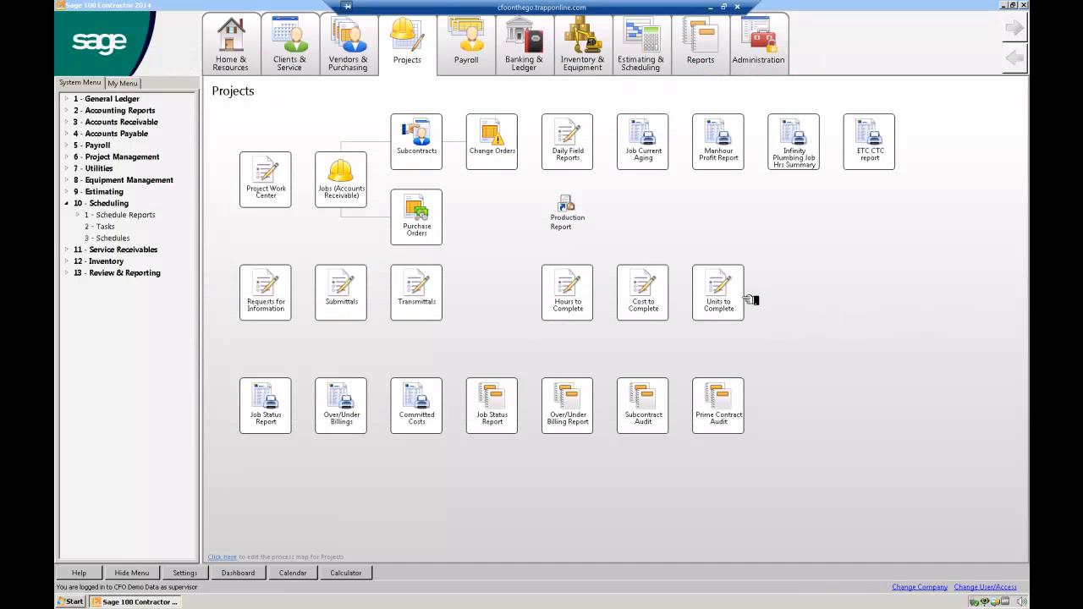
Step: Open 6-8-3 Units to Complete for the Highway 39 job and compare the budgeted and actual cost per unit columns
{"action": "left_click", "coordinate": [716, 294]}
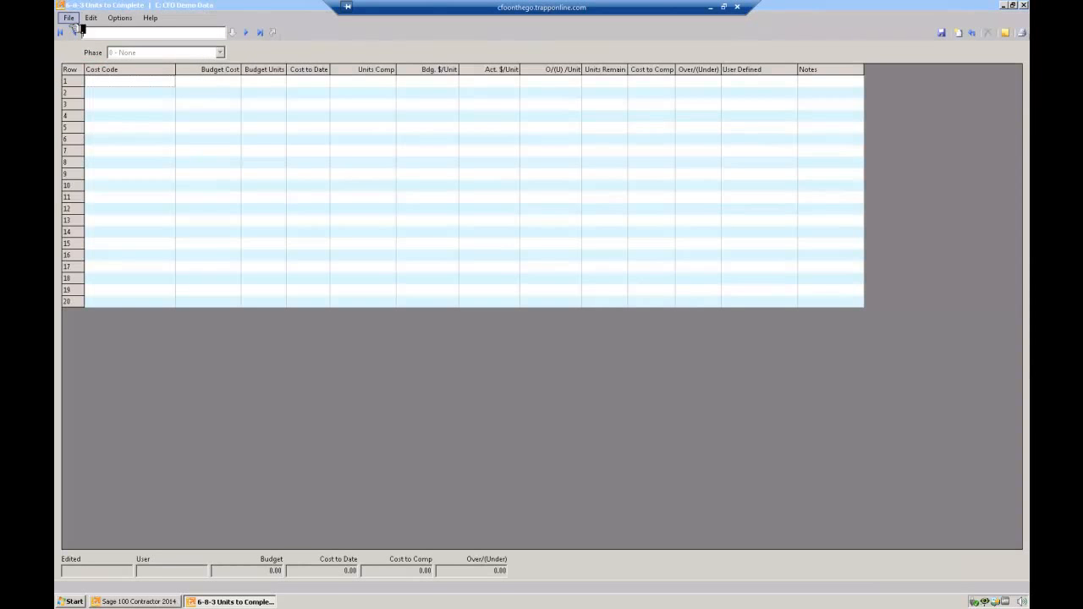
{"action": "left_click", "coordinate": [74, 32]}
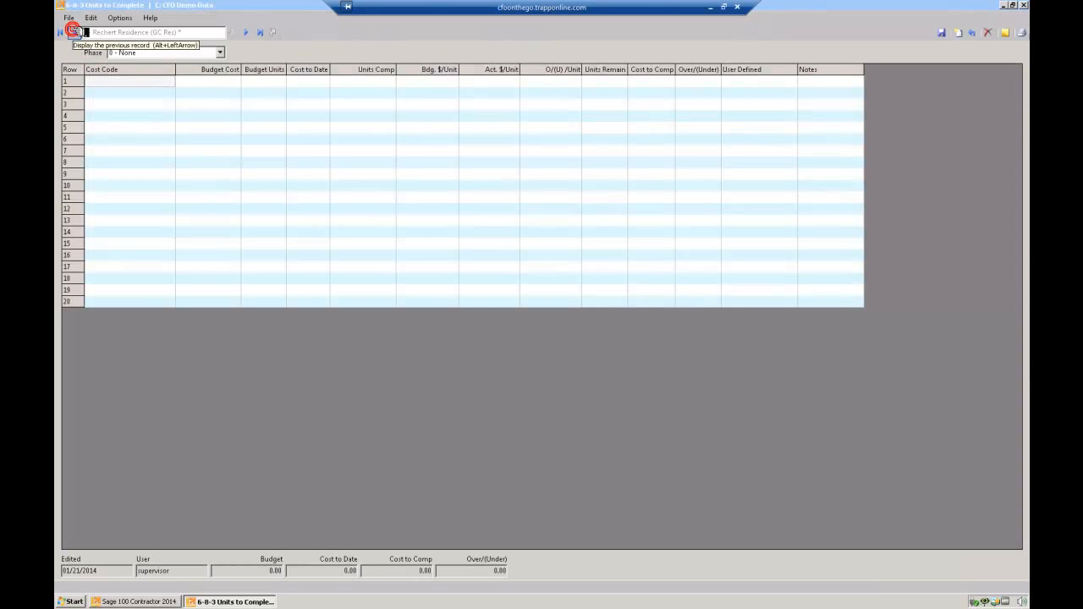
{"action": "left_click", "coordinate": [258, 34]}
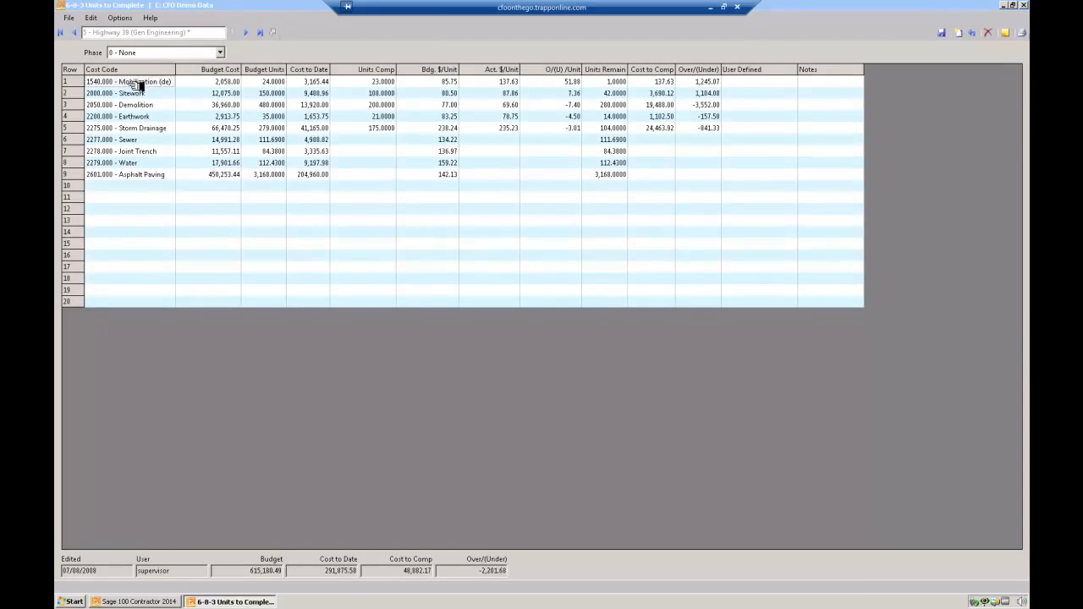
{"action": "left_click", "coordinate": [445, 71]}
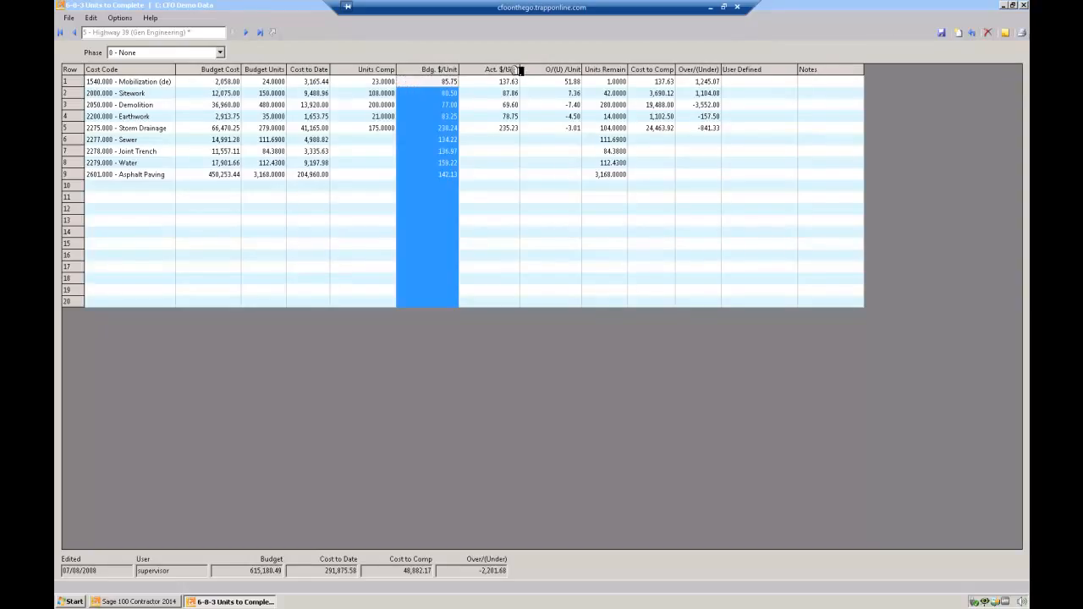
{"action": "left_click", "coordinate": [512, 71]}
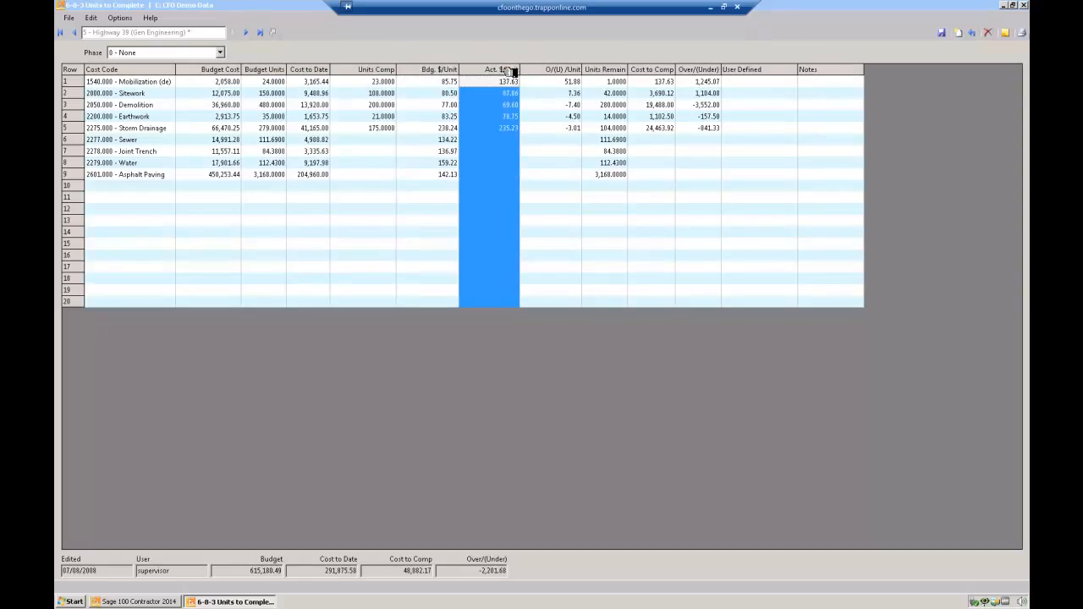
{"action": "left_click", "coordinate": [440, 71]}
{"action": "left_click_drag", "start_coordinate": [464, 69], "coordinate": [511, 78]}
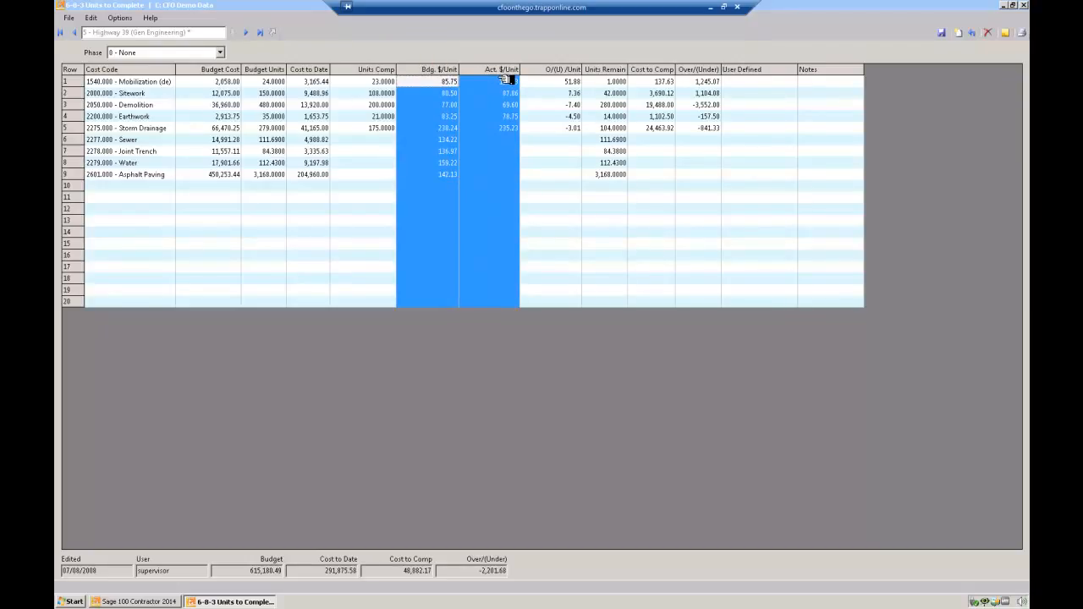
Step: Compare budgeted and actual cost per unit for Mobilization, Sitework and Storm Drainage, and close Units to Complete
{"action": "left_click", "coordinate": [461, 80]}
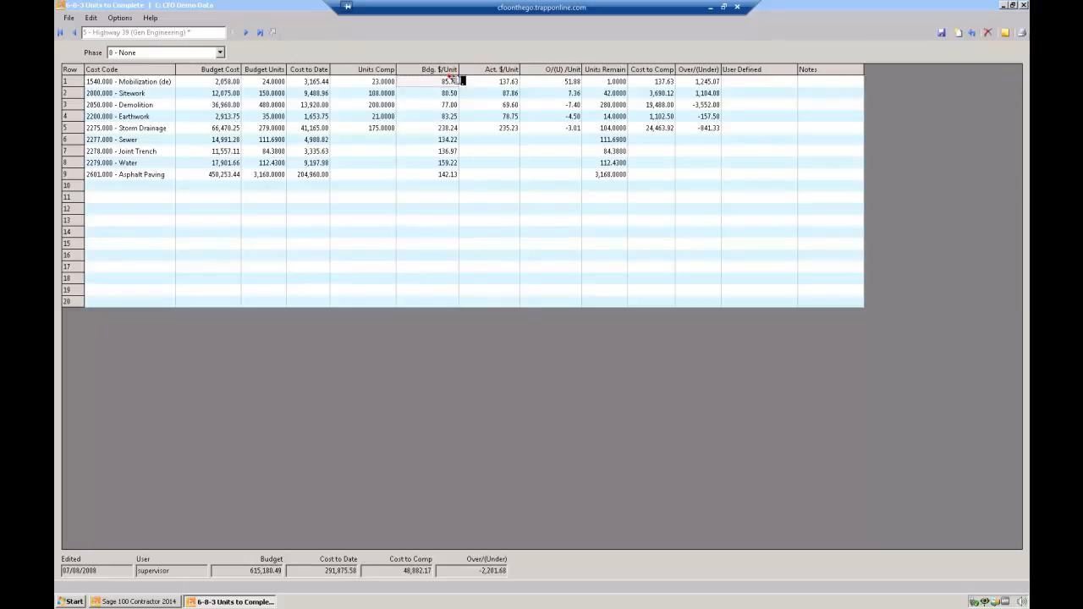
{"action": "left_click", "coordinate": [507, 81]}
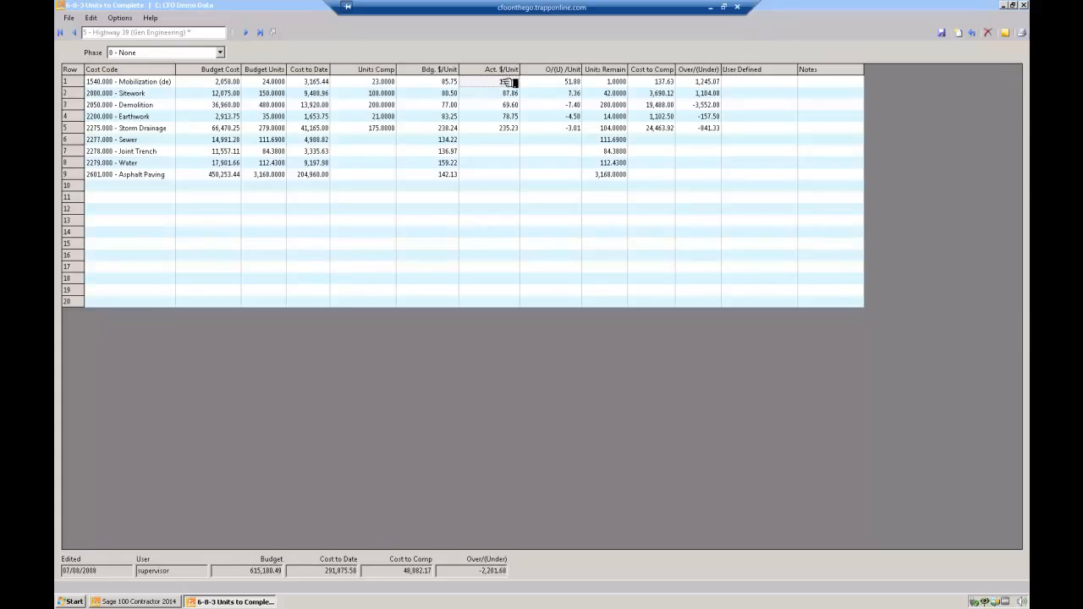
{"action": "left_click", "coordinate": [444, 94]}
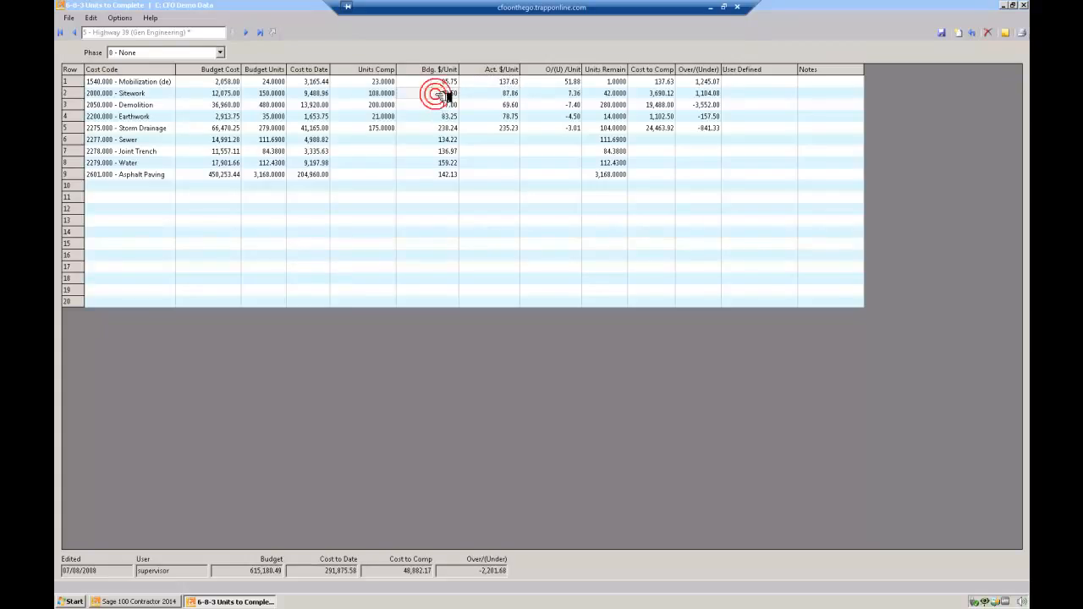
{"action": "left_click", "coordinate": [499, 94]}
{"action": "left_click", "coordinate": [421, 130]}
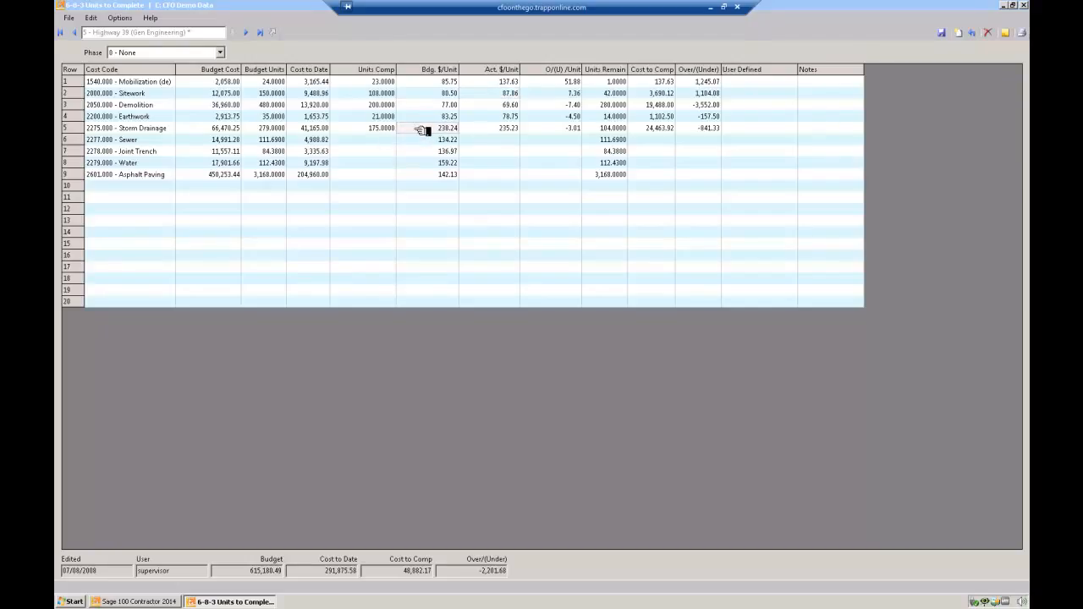
{"action": "left_click", "coordinate": [498, 129]}
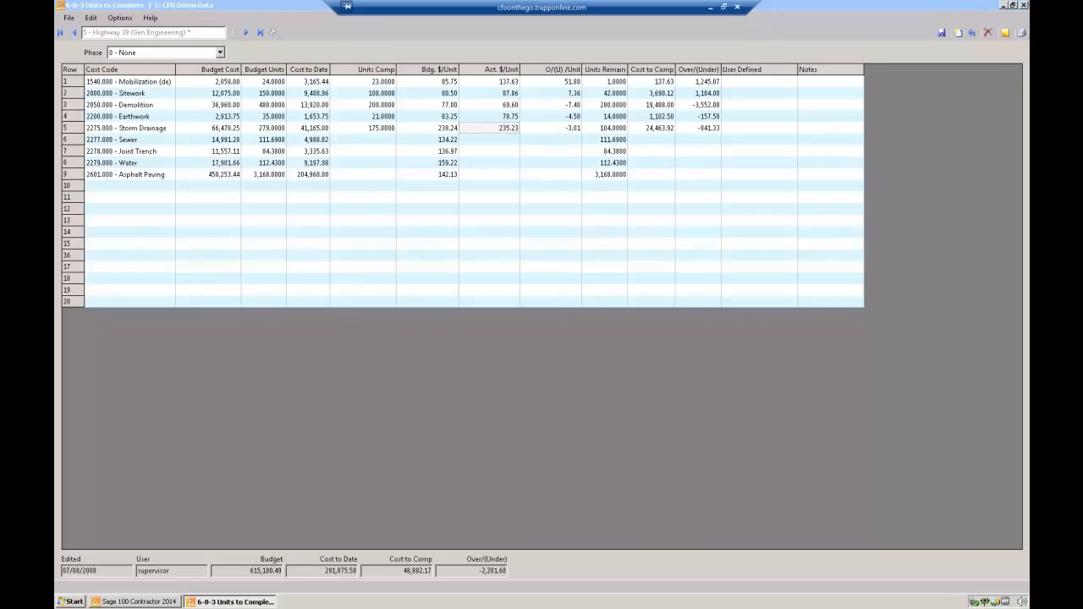
{"action": "left_click", "coordinate": [1024, 5]}
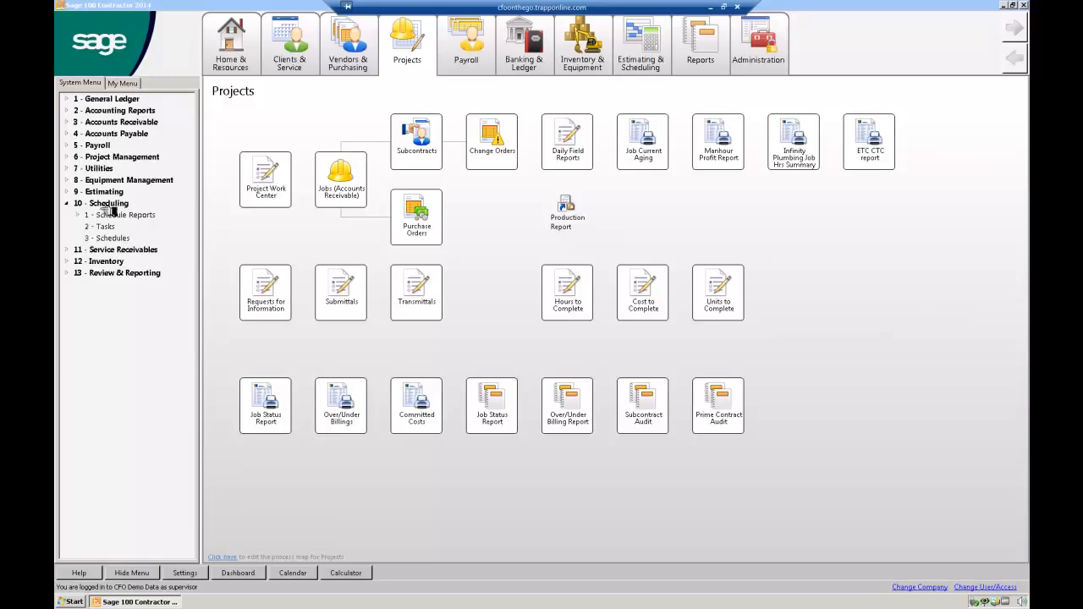
Step: Open 3-7 Progress Billing and browse back from the last record to the Kitchen Remodel phase's Monthly Billing application
{"action": "left_click", "coordinate": [69, 124]}
{"action": "left_click", "coordinate": [125, 204]}
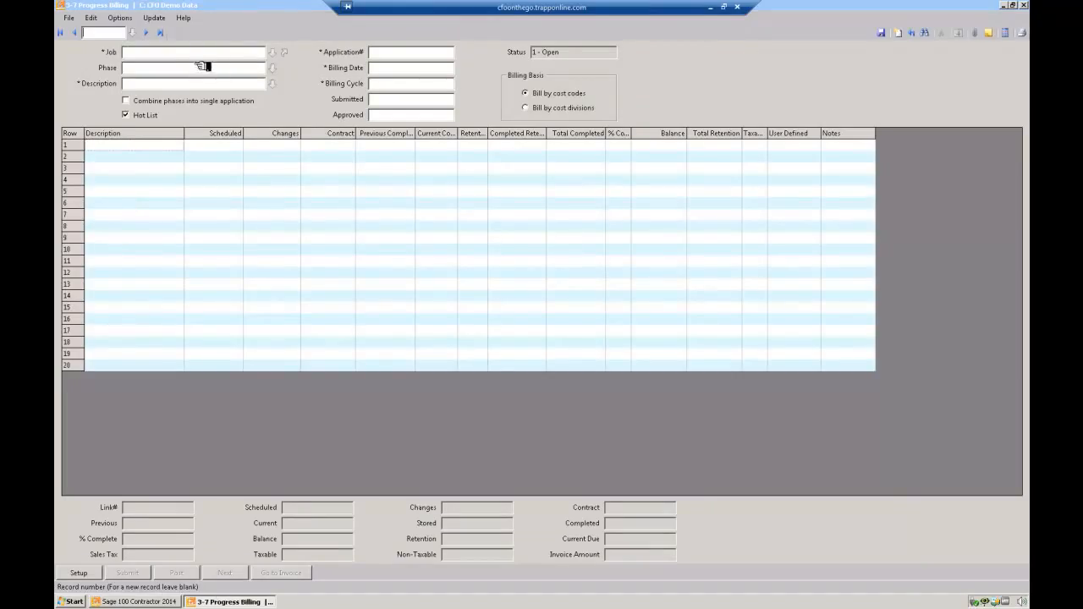
{"action": "left_click", "coordinate": [160, 33]}
{"action": "left_click", "coordinate": [75, 33]}
{"action": "left_click", "coordinate": [75, 33]}
{"action": "left_click", "coordinate": [75, 33]}
{"action": "left_click", "coordinate": [75, 33]}
{"action": "left_click", "coordinate": [76, 33]}
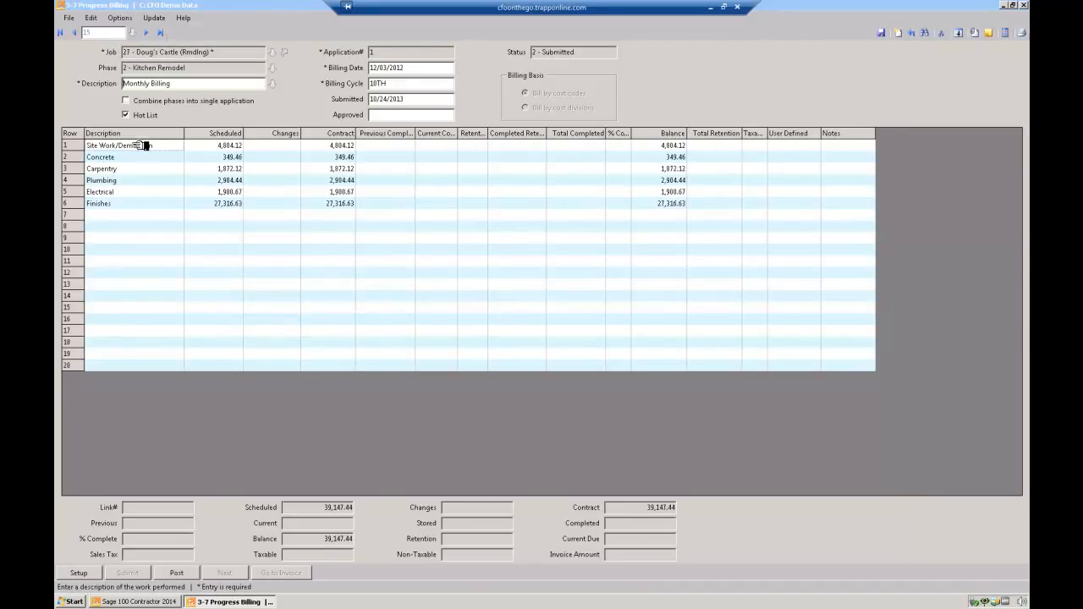
Step: Review the billing lines' descriptions, scheduled amounts and changes, and the empty rows below them
{"action": "left_click_drag", "start_coordinate": [133, 157], "coordinate": [132, 204]}
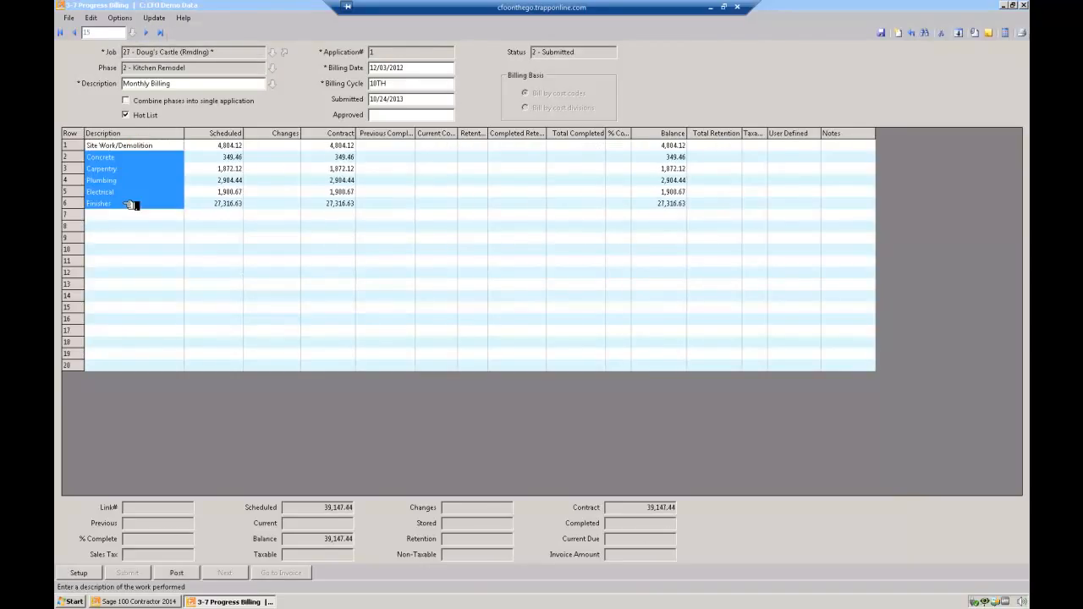
{"action": "left_click_drag", "start_coordinate": [222, 145], "coordinate": [220, 207]}
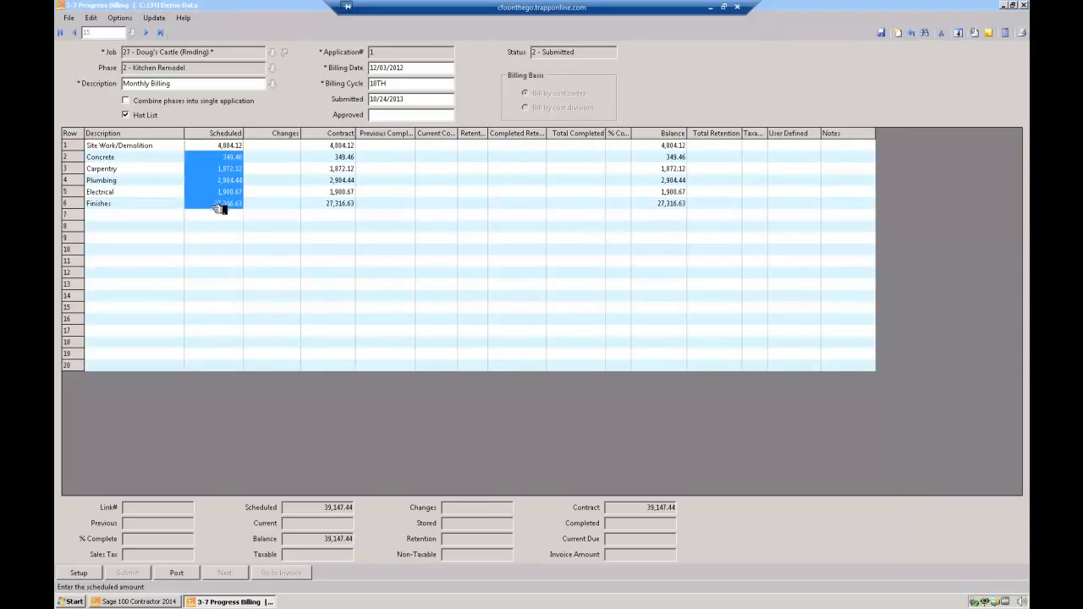
{"action": "left_click_drag", "start_coordinate": [279, 150], "coordinate": [273, 208]}
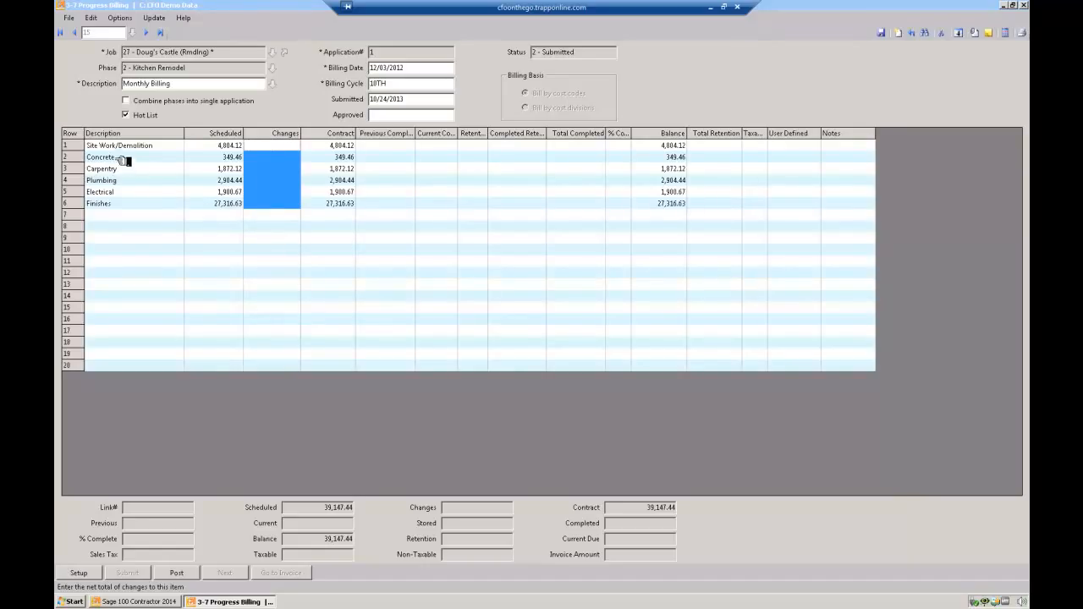
{"action": "left_click_drag", "start_coordinate": [79, 240], "coordinate": [78, 324]}
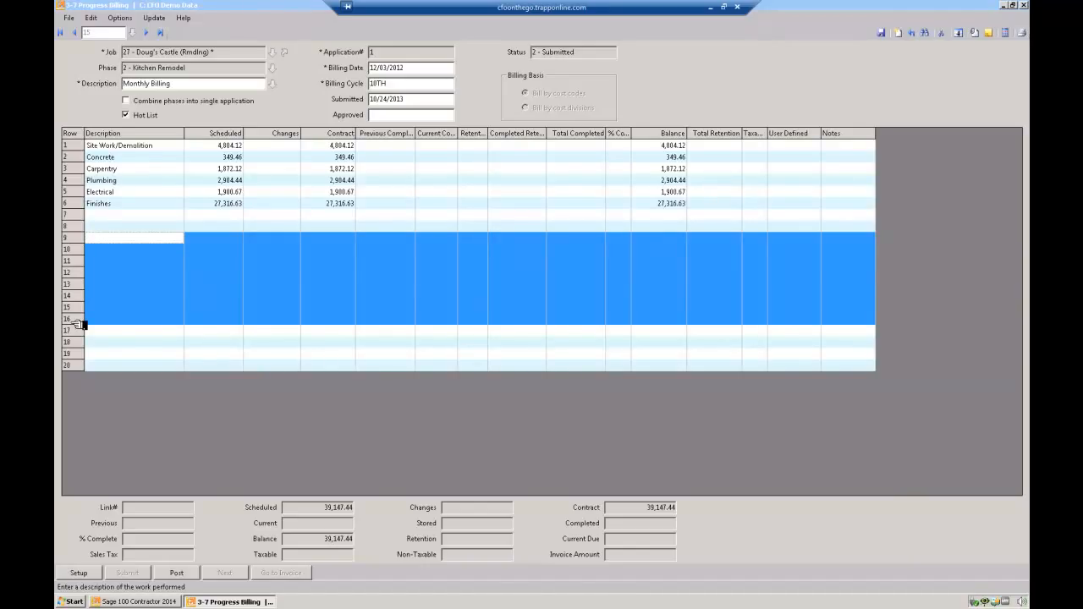
Step: Widen the Current Completed column and check the Site Work/Demolition line's current completed, total completed and retention rate cells
{"action": "left_click", "coordinate": [468, 135]}
{"action": "left_click_drag", "start_coordinate": [468, 135], "coordinate": [479, 135]}
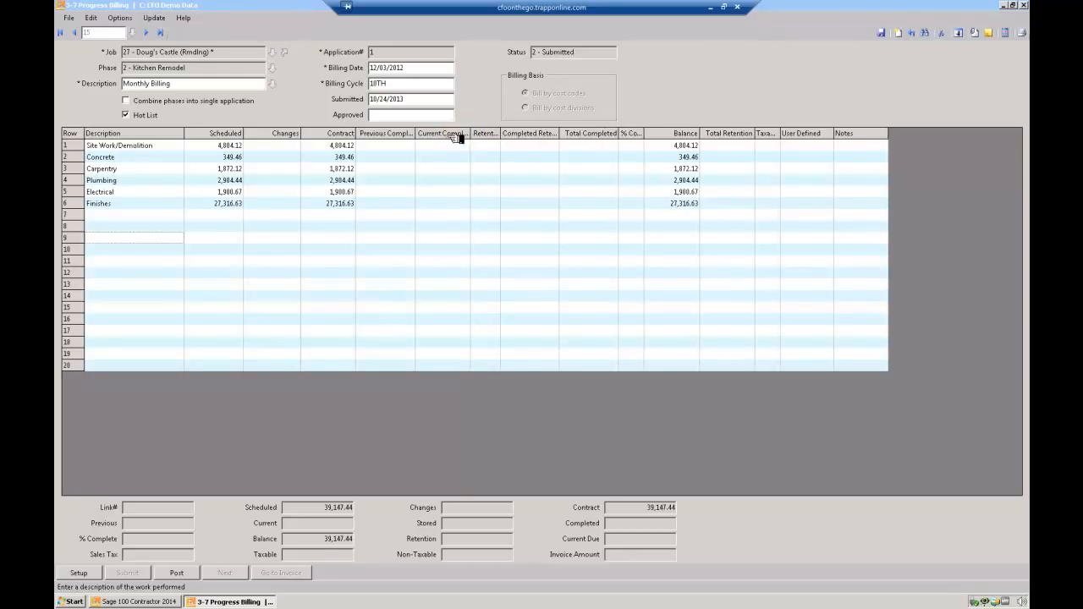
{"action": "left_click", "coordinate": [448, 145]}
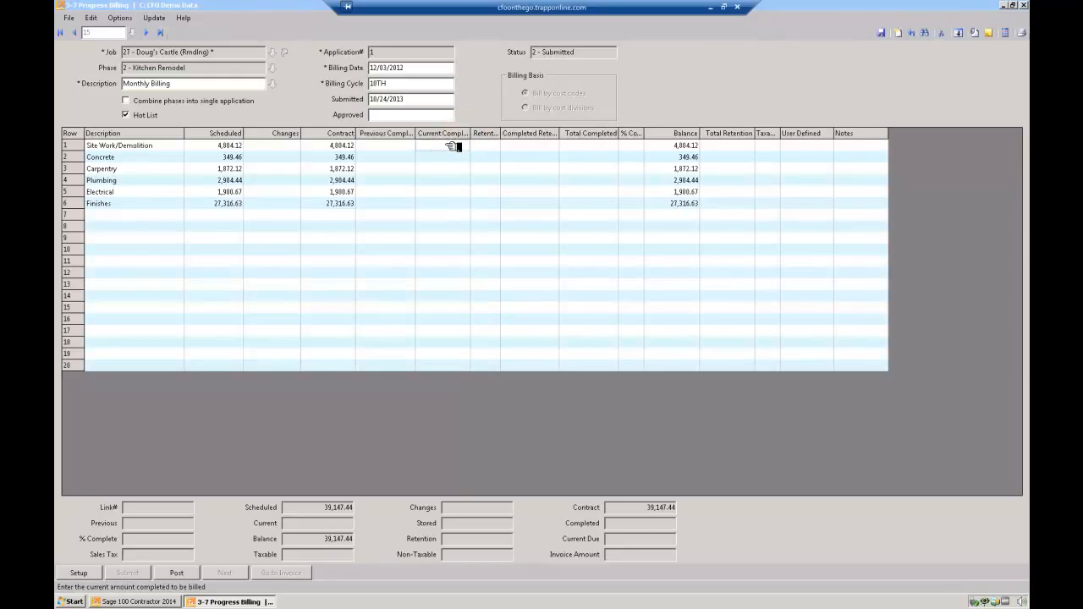
{"action": "left_click", "coordinate": [578, 147]}
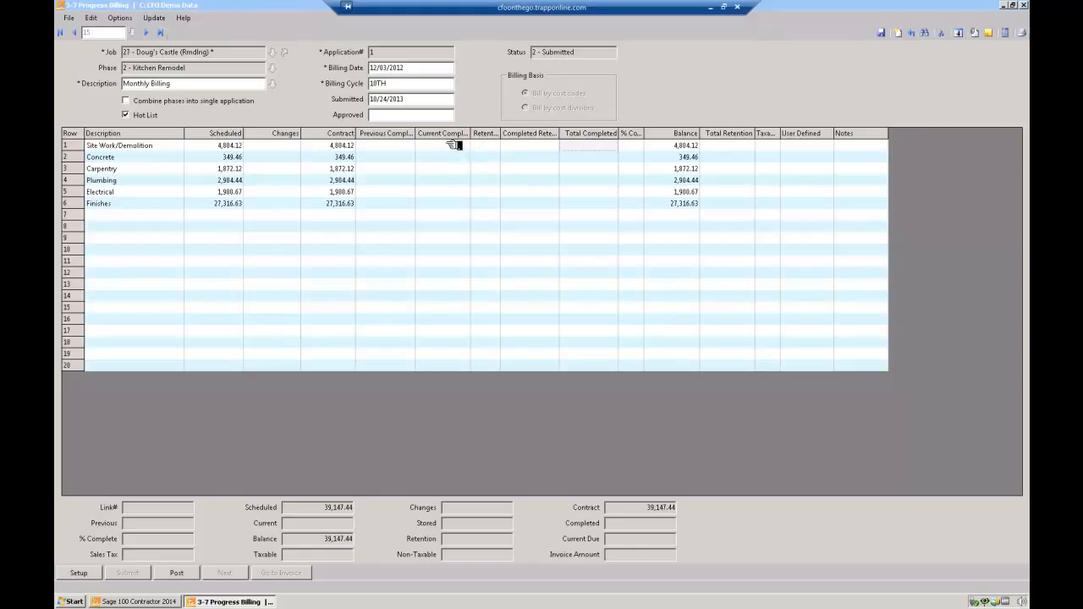
{"action": "left_click", "coordinate": [489, 148]}
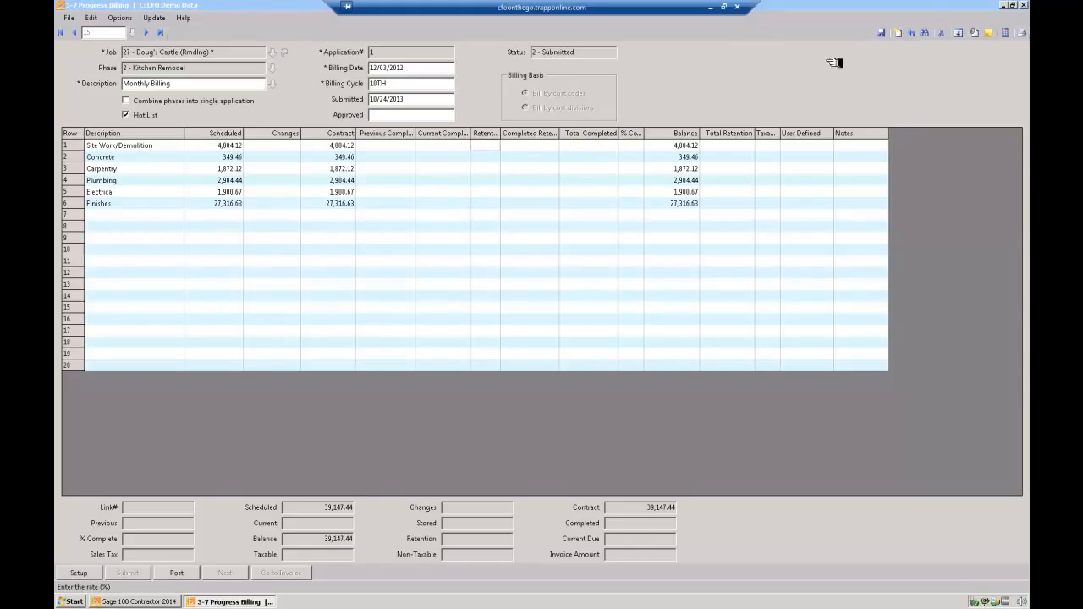
Step: Open the attached AIA-style progress billing PDF, review it through the conditional waiver page, and close the PDF, attachments and Progress Billing
{"action": "left_click", "coordinate": [974, 32]}
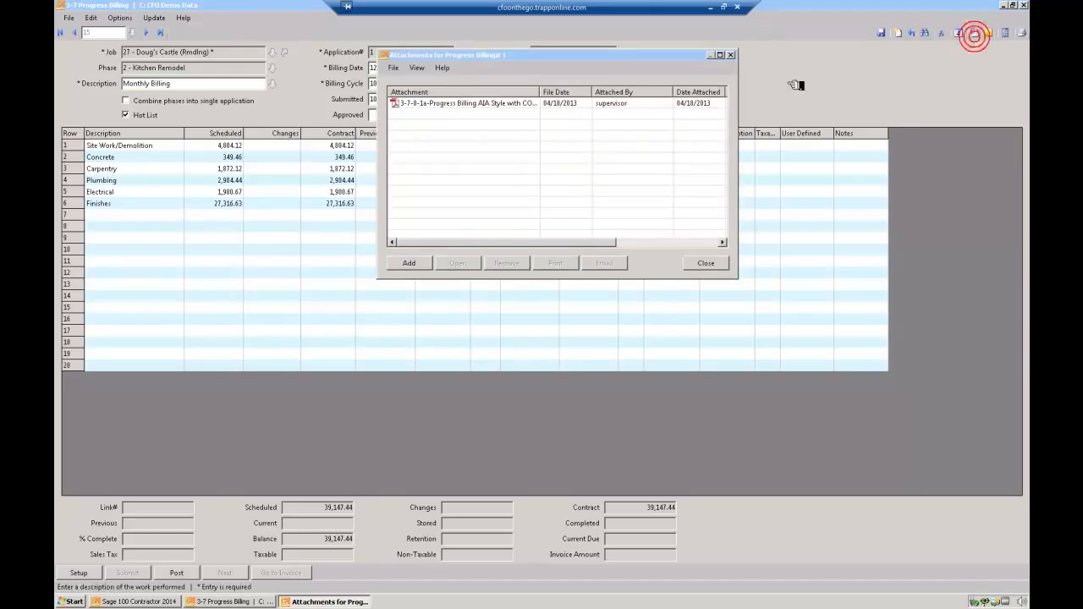
{"action": "left_click", "coordinate": [448, 103]}
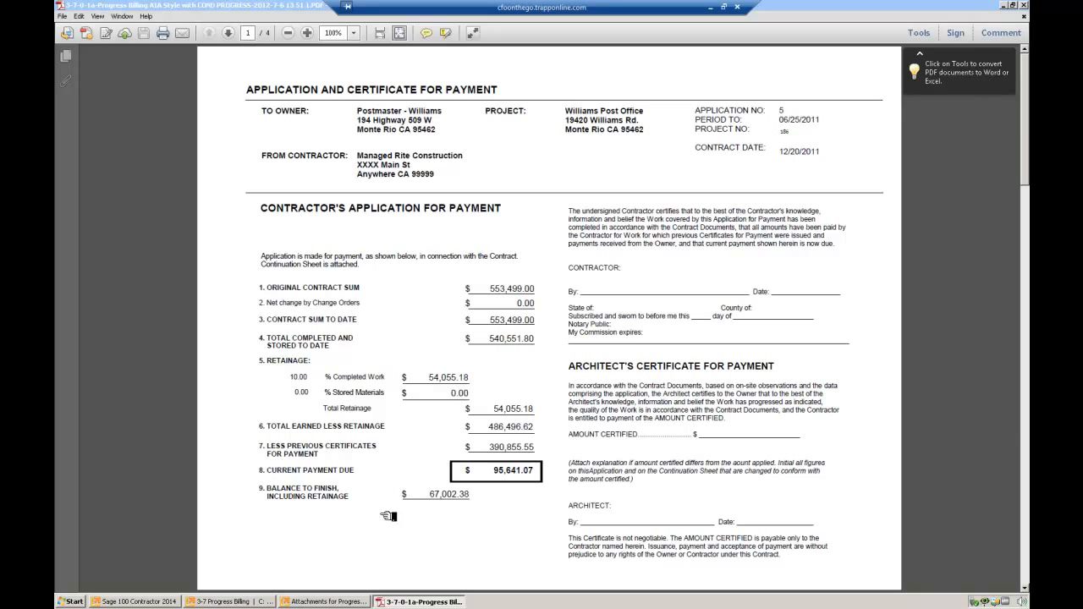
{"action": "left_click", "coordinate": [1023, 417]}
{"action": "left_click", "coordinate": [1023, 418]}
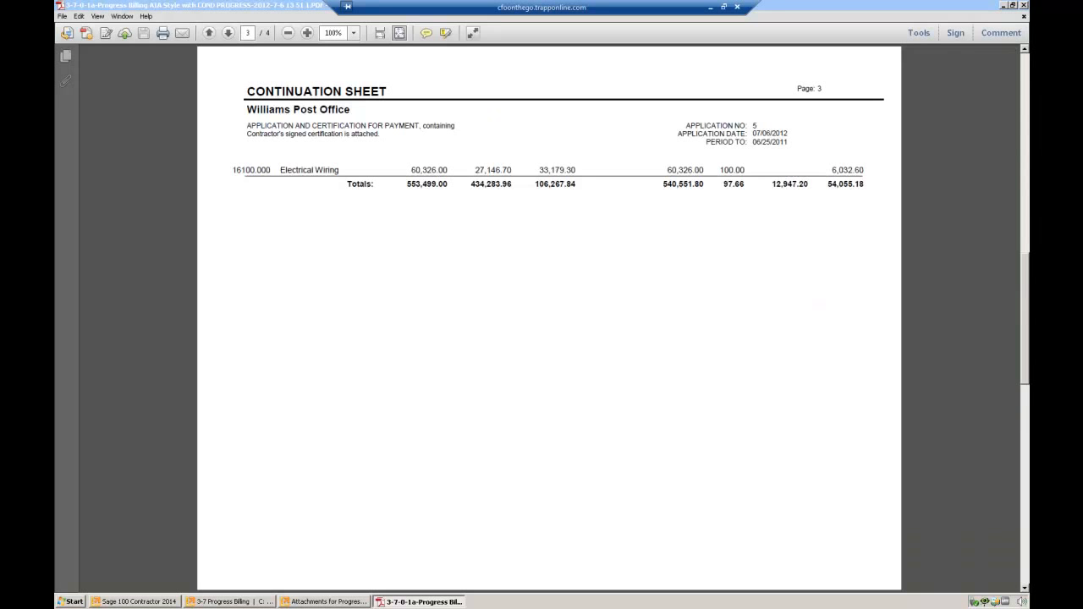
{"action": "left_click", "coordinate": [1025, 149]}
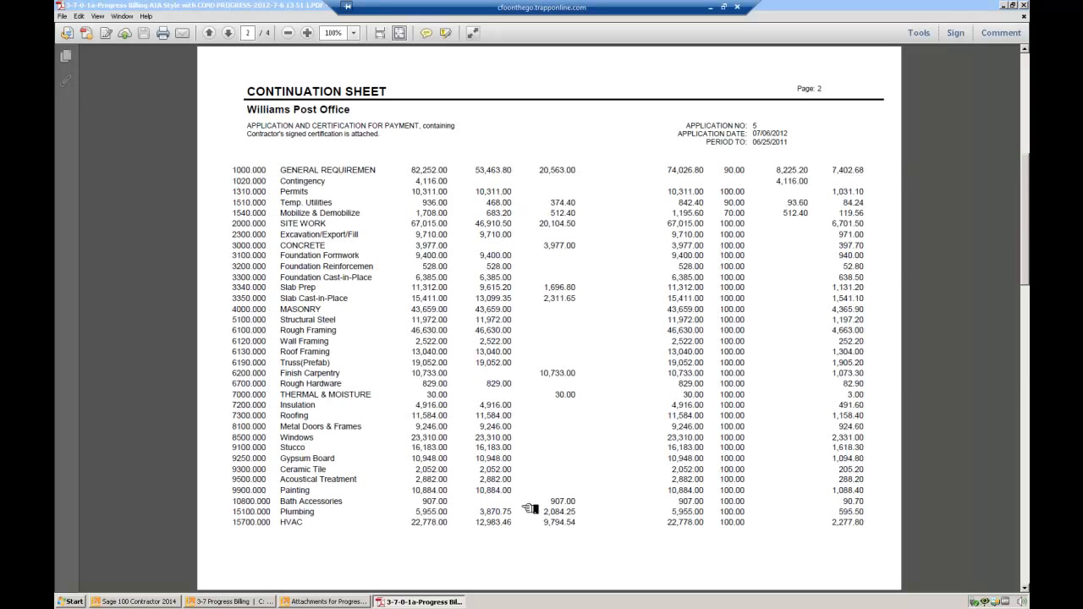
{"action": "left_click", "coordinate": [1024, 564]}
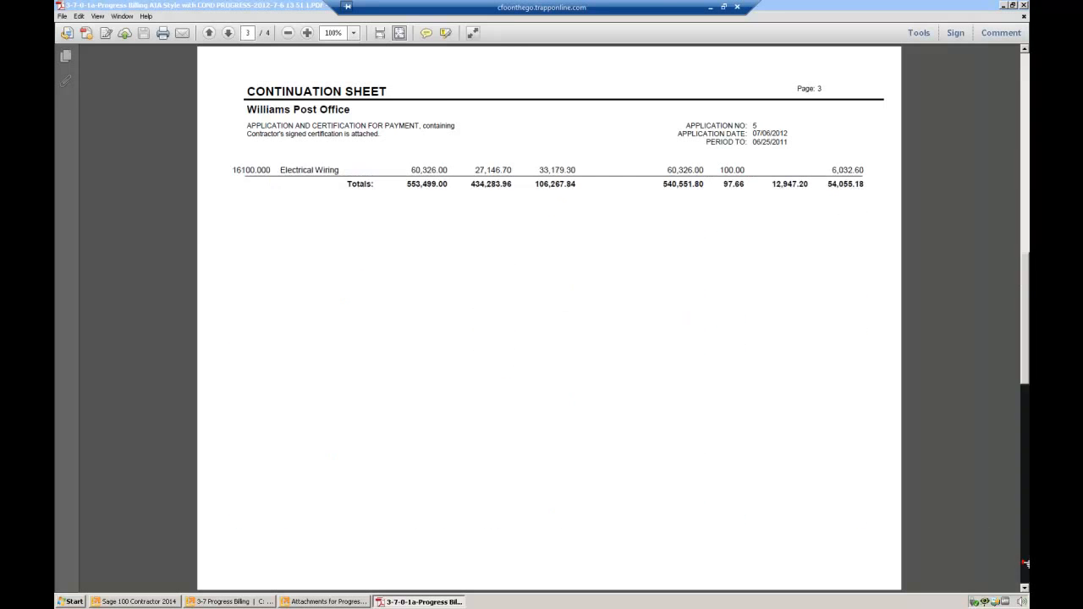
{"action": "left_click", "coordinate": [1025, 563]}
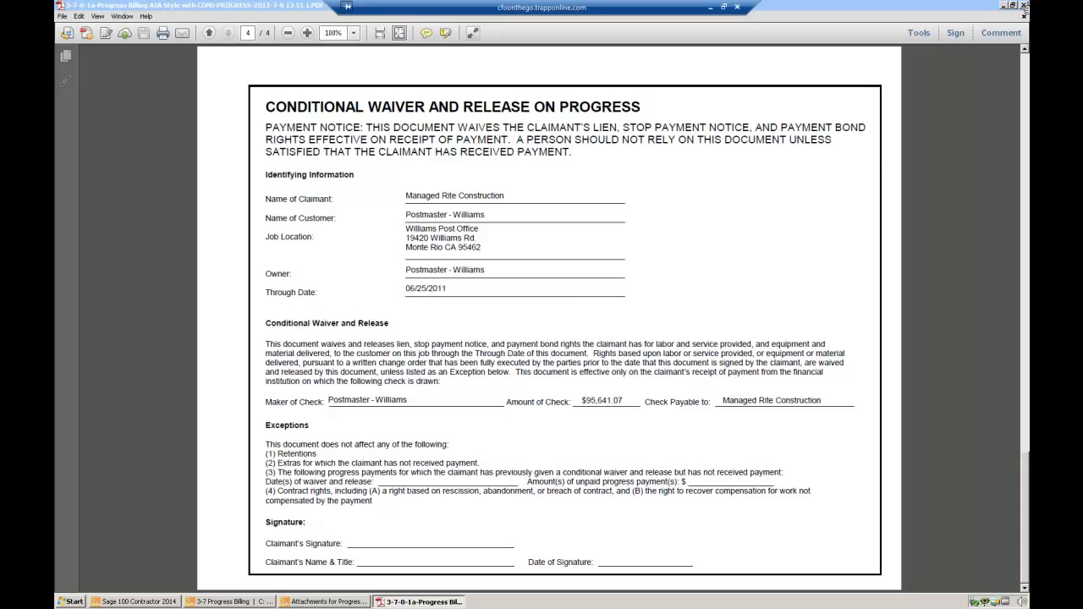
{"action": "left_click", "coordinate": [1024, 5]}
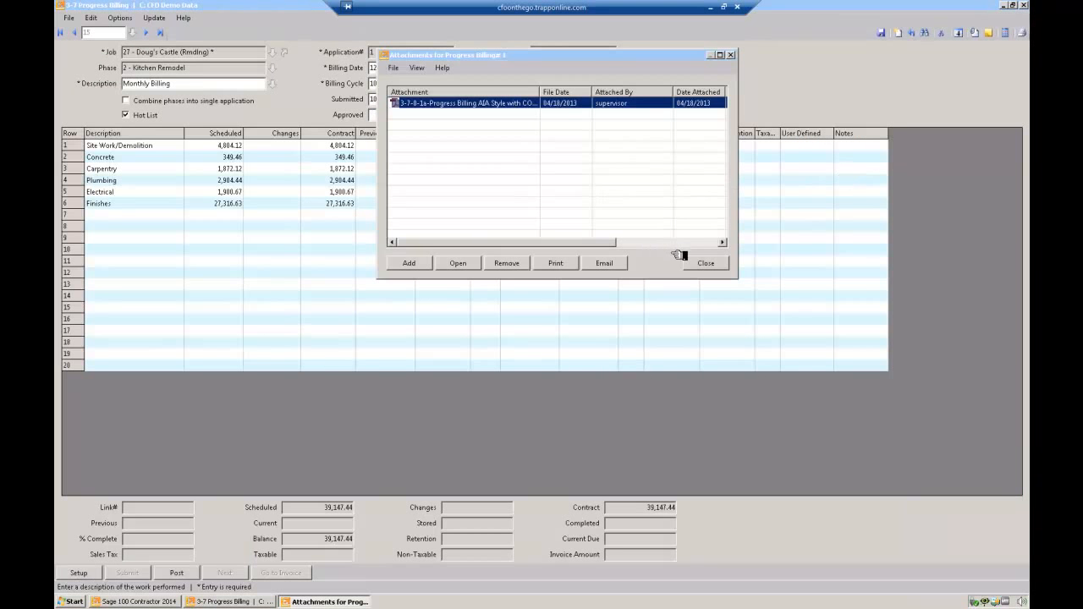
{"action": "left_click", "coordinate": [719, 264]}
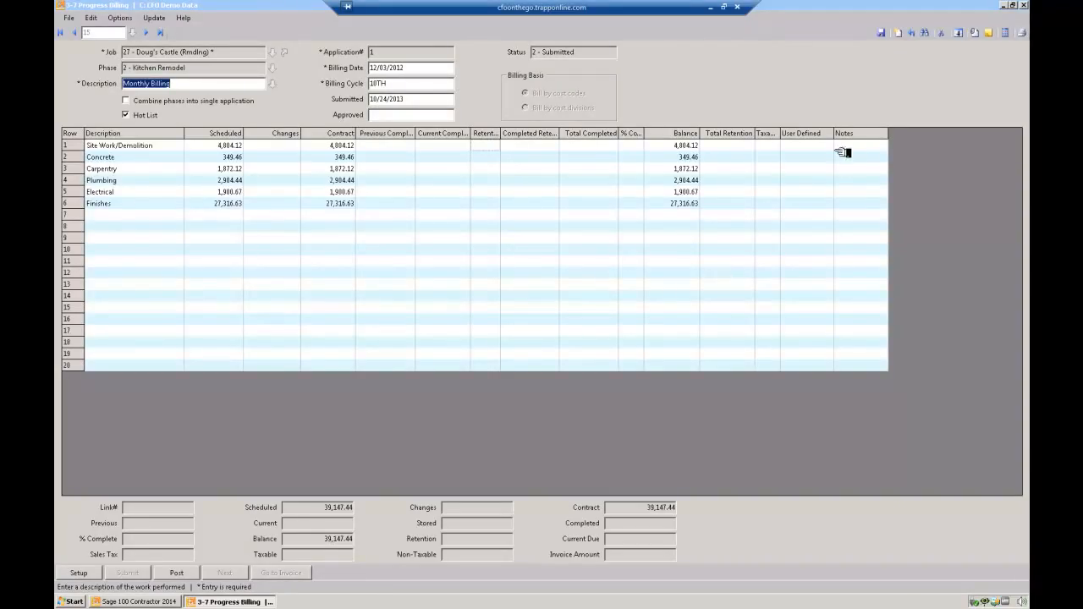
{"action": "left_click", "coordinate": [1023, 6]}
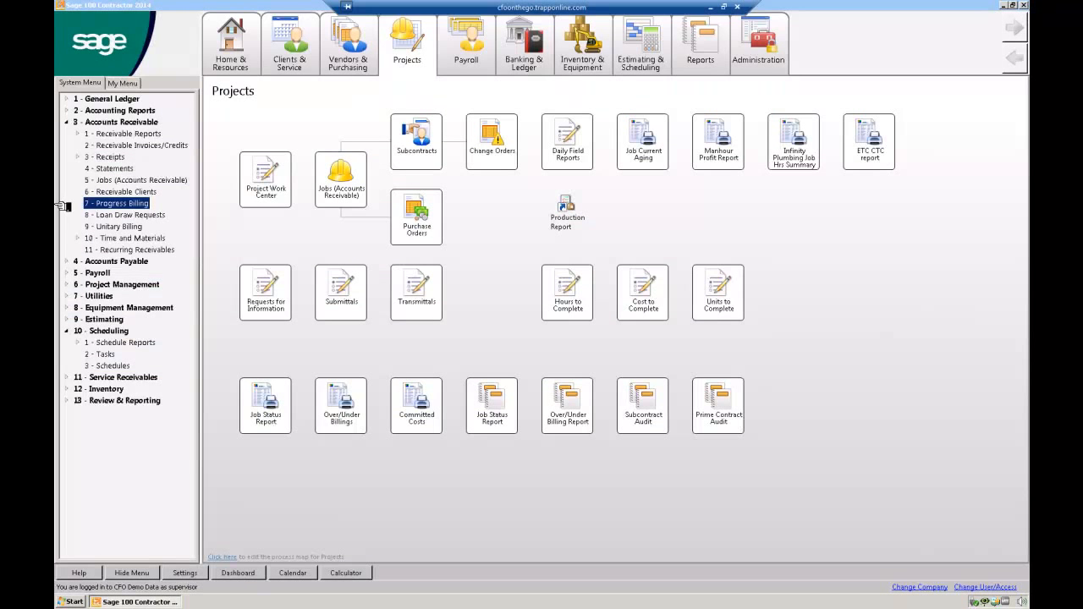
Step: Preview 3-1-5 report 39, A/R Call Sheet–Alpha with Invoice Detail, Client and Job Notes, and close the preview and report window
{"action": "double_click", "coordinate": [88, 135]}
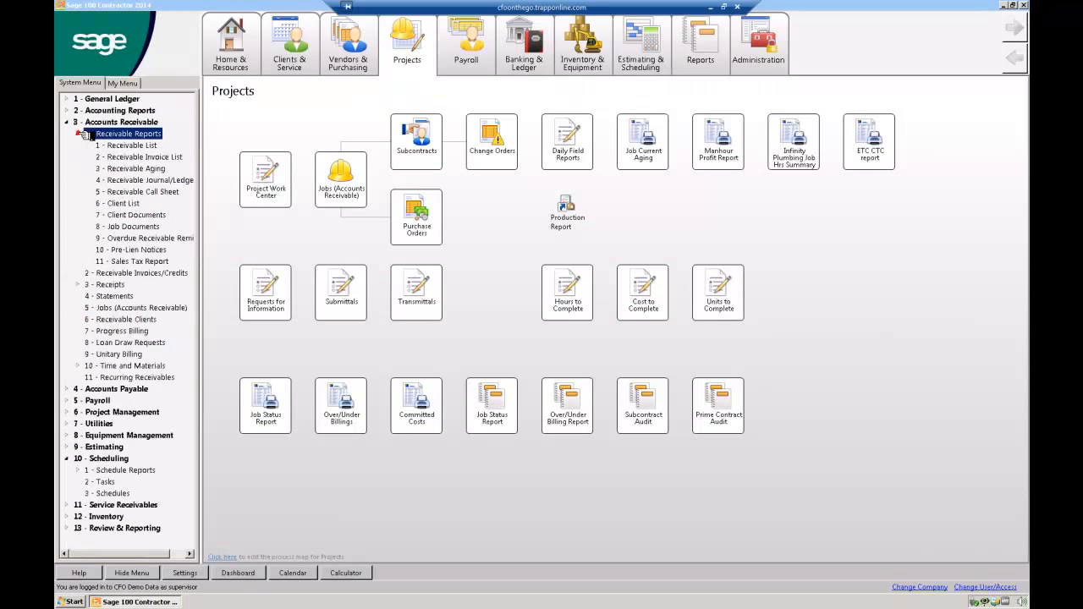
{"action": "double_click", "coordinate": [137, 193]}
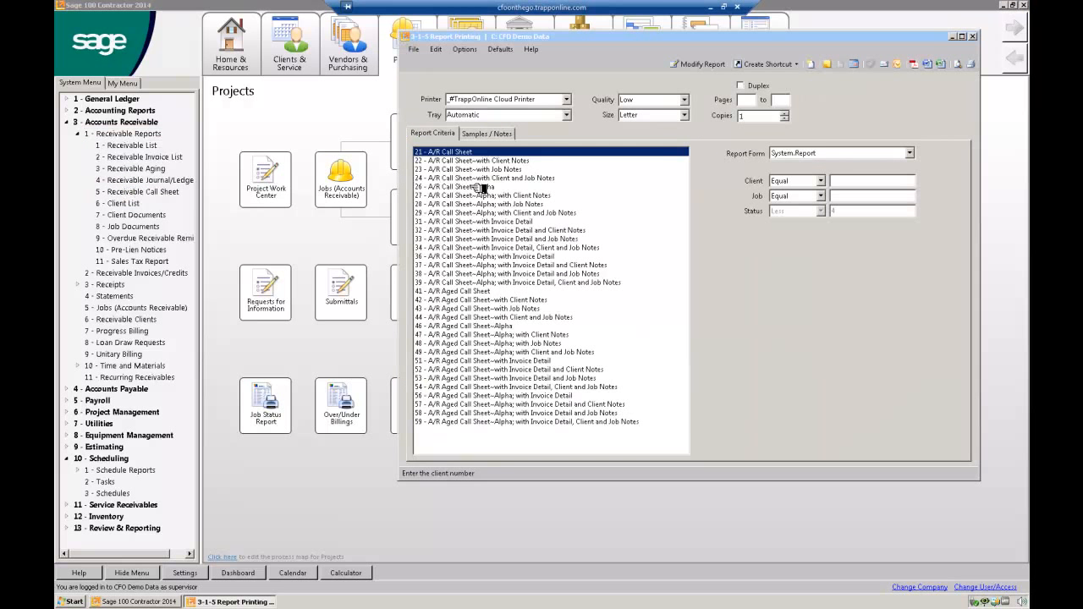
{"action": "left_click", "coordinate": [496, 281]}
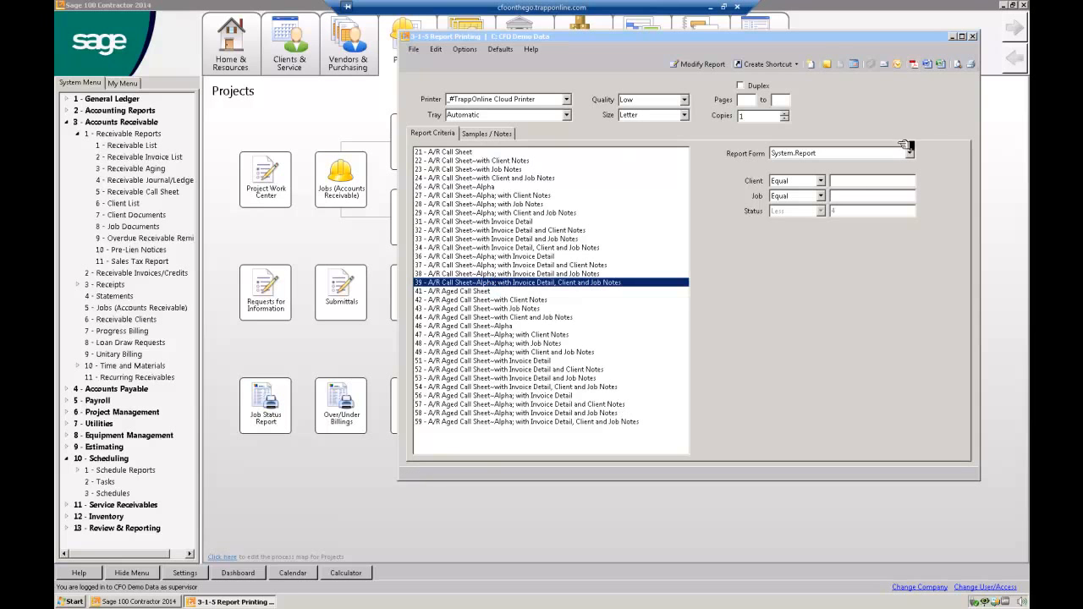
{"action": "left_click", "coordinate": [957, 64]}
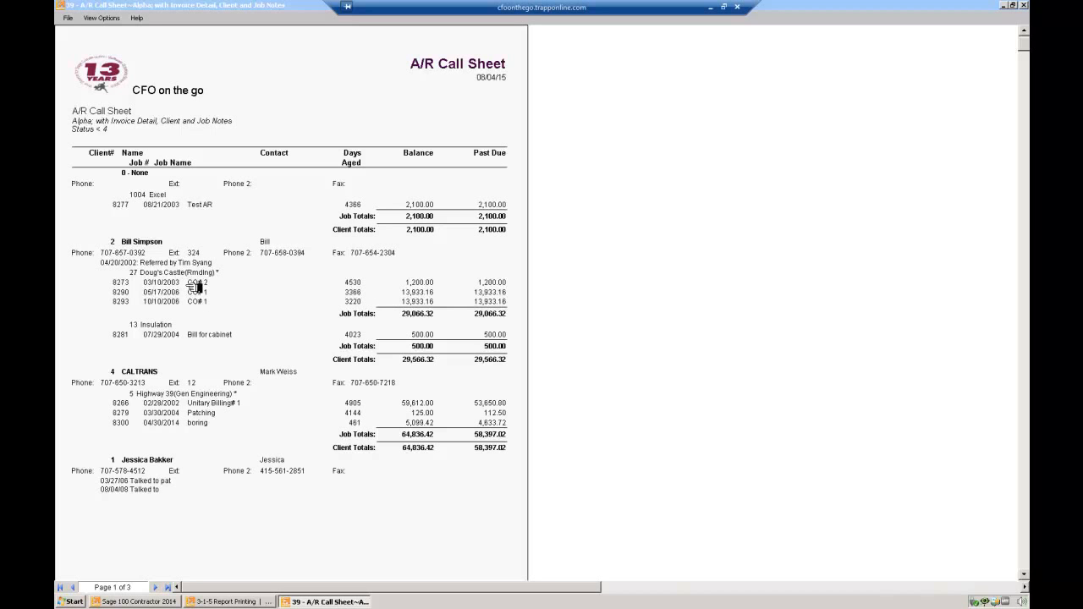
{"action": "left_click", "coordinate": [1023, 5]}
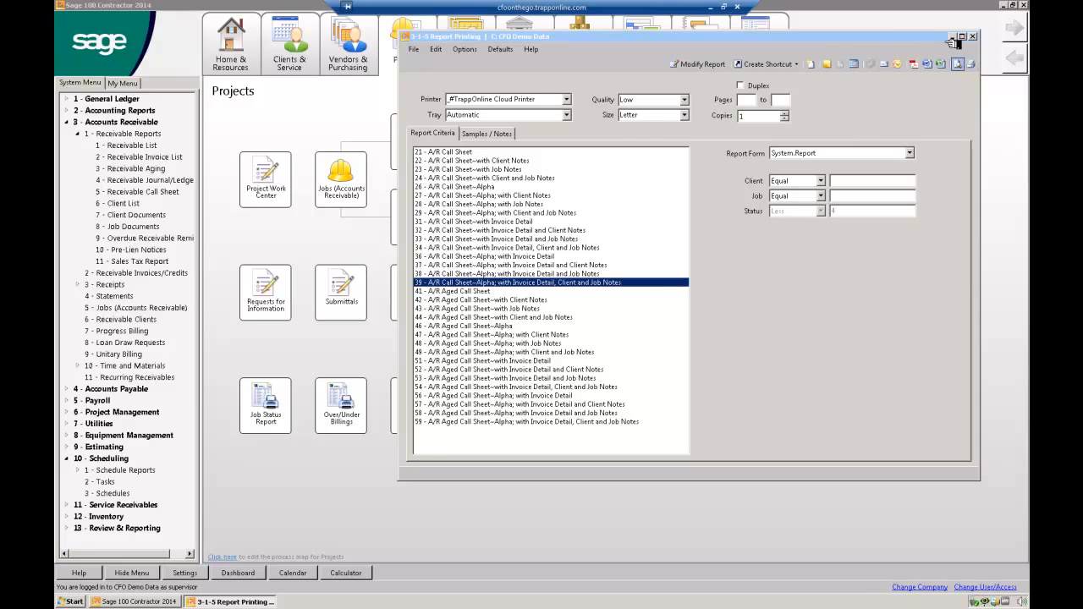
{"action": "key", "text": "Escape"}
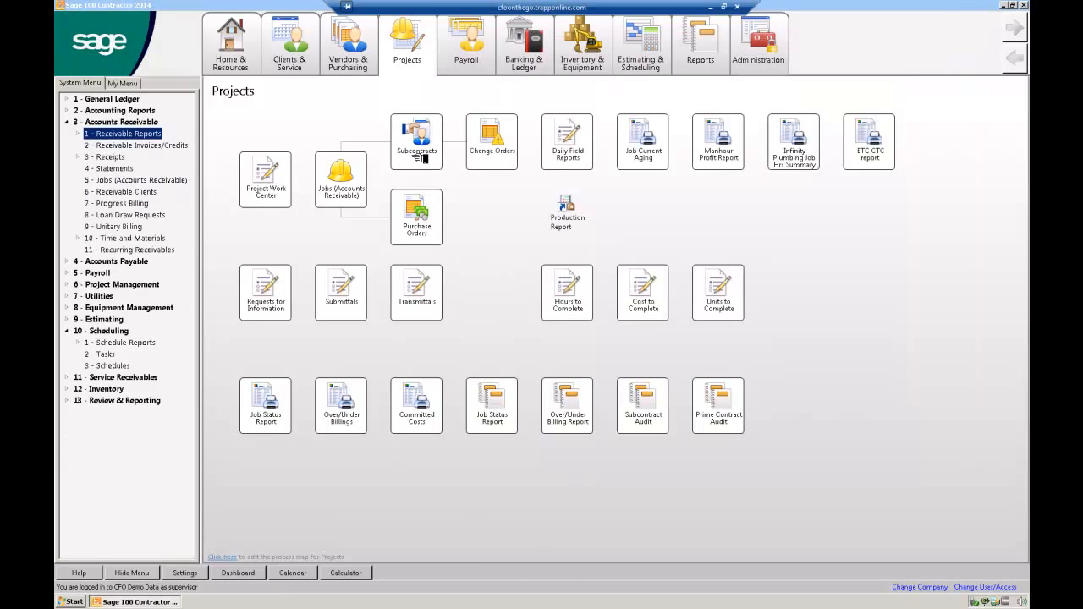
Step: Open equipment record 3 in 8-3 Equipment, examine its financial information, including depreciation expense account and monthly depreciation, and close the record
{"action": "left_click", "coordinate": [70, 307]}
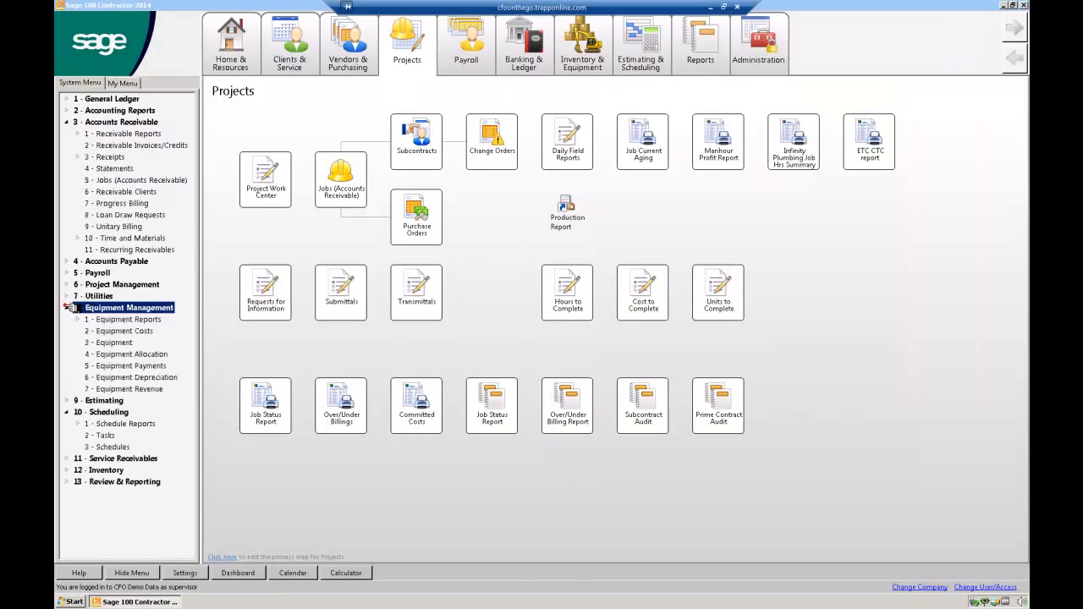
{"action": "left_click", "coordinate": [100, 342]}
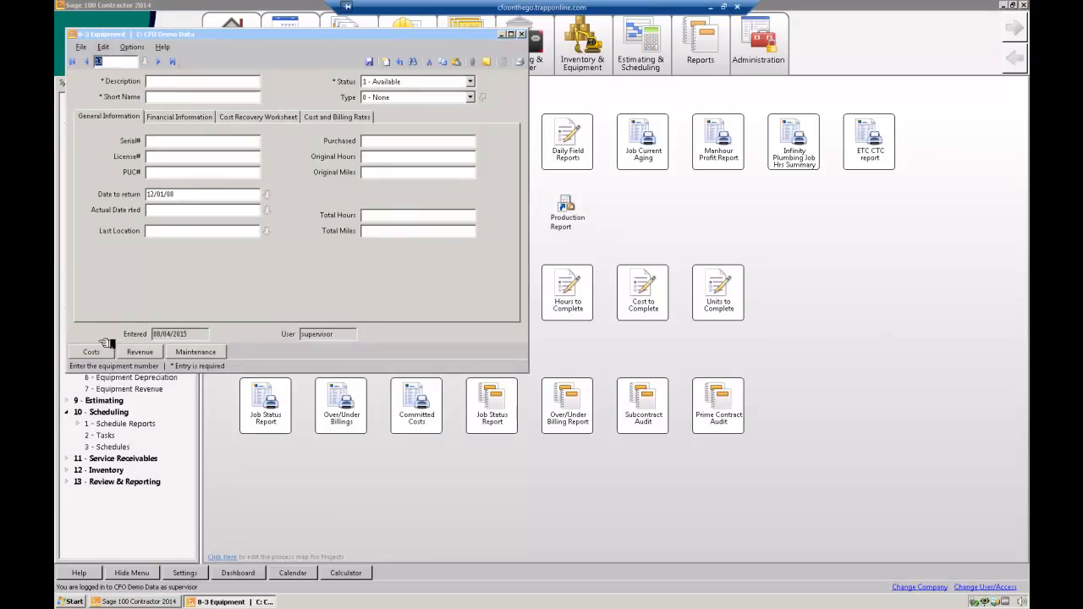
{"action": "type", "text": "3"}
{"action": "key", "text": "Tab"}
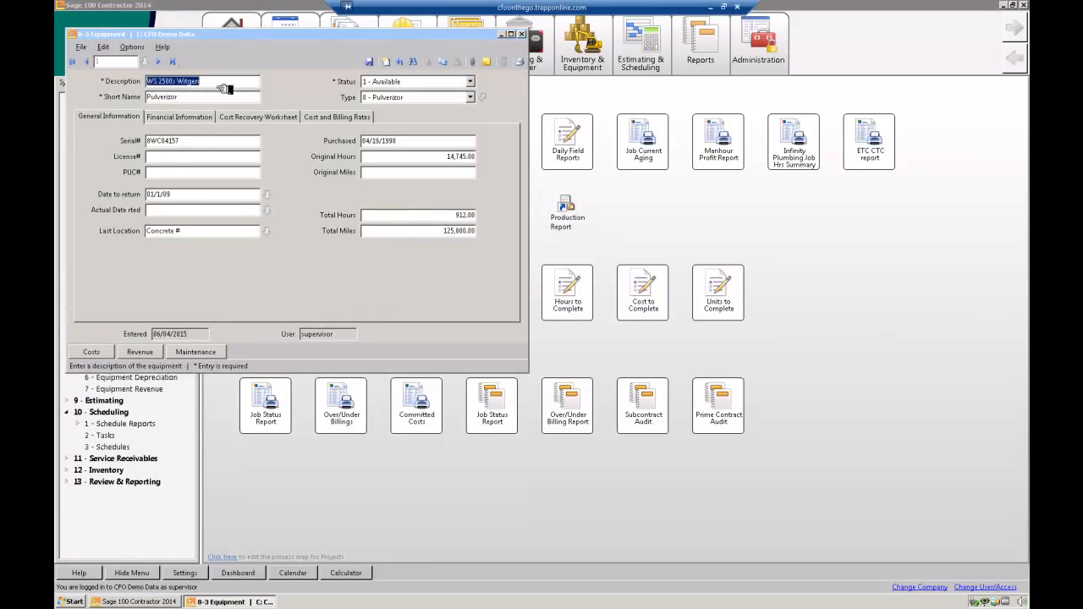
{"action": "left_click", "coordinate": [179, 117]}
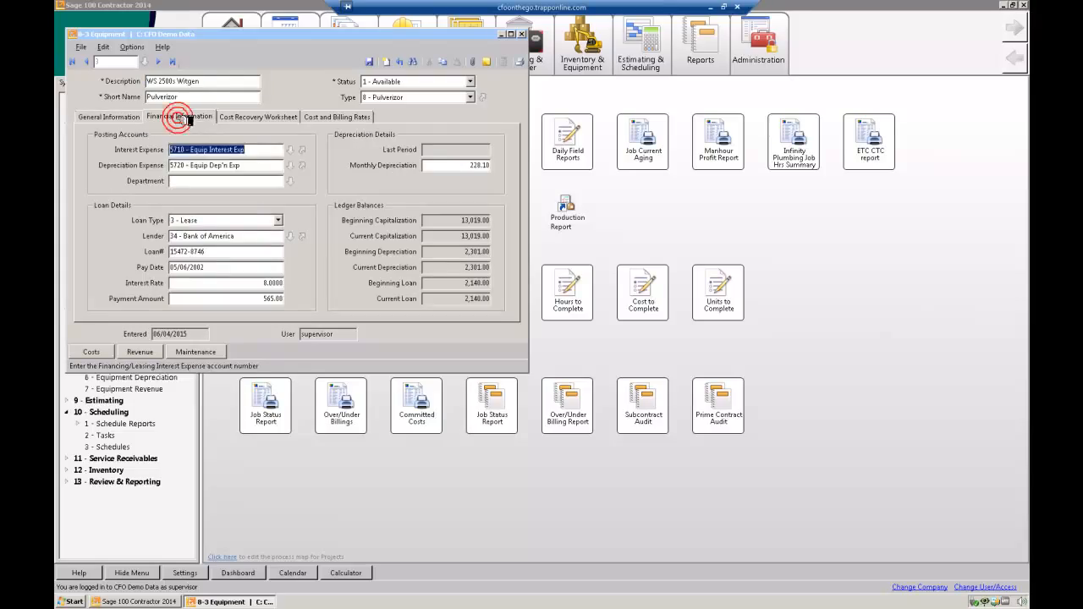
{"action": "left_click", "coordinate": [256, 165]}
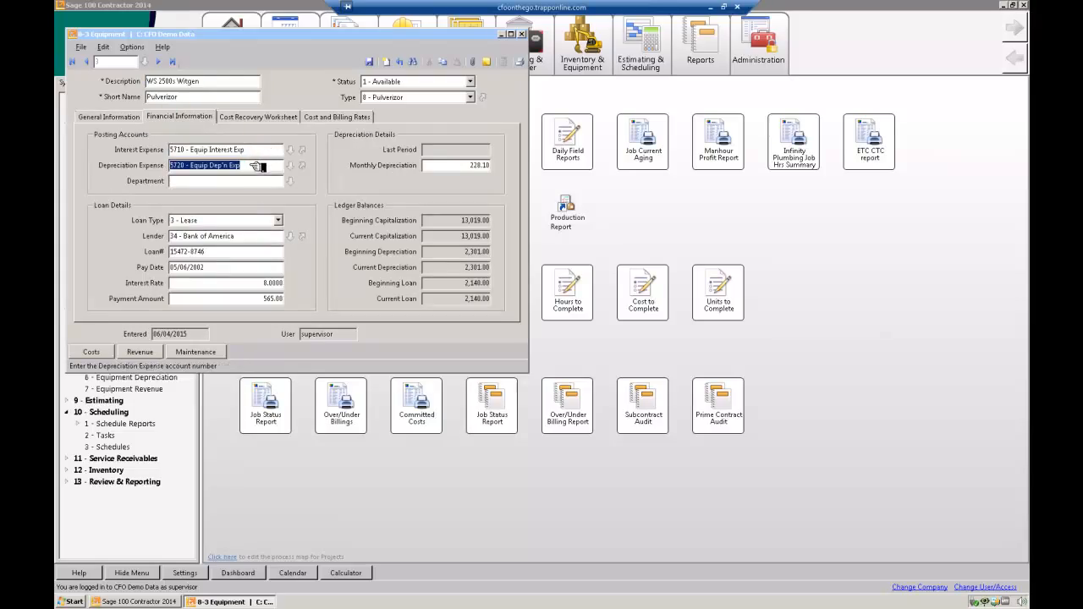
{"action": "left_click", "coordinate": [489, 168]}
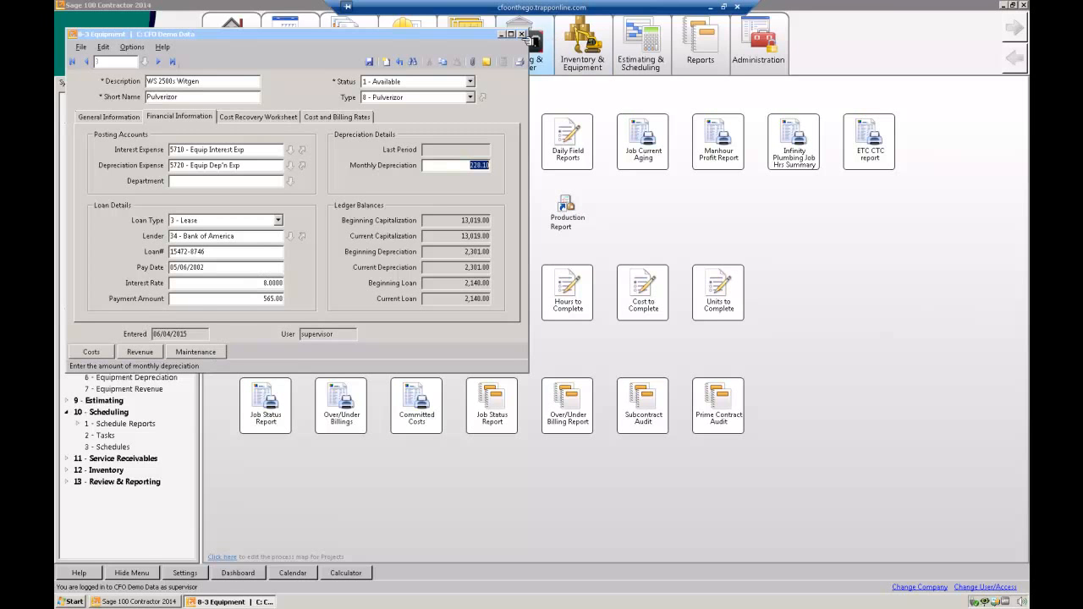
{"action": "left_click", "coordinate": [523, 34]}
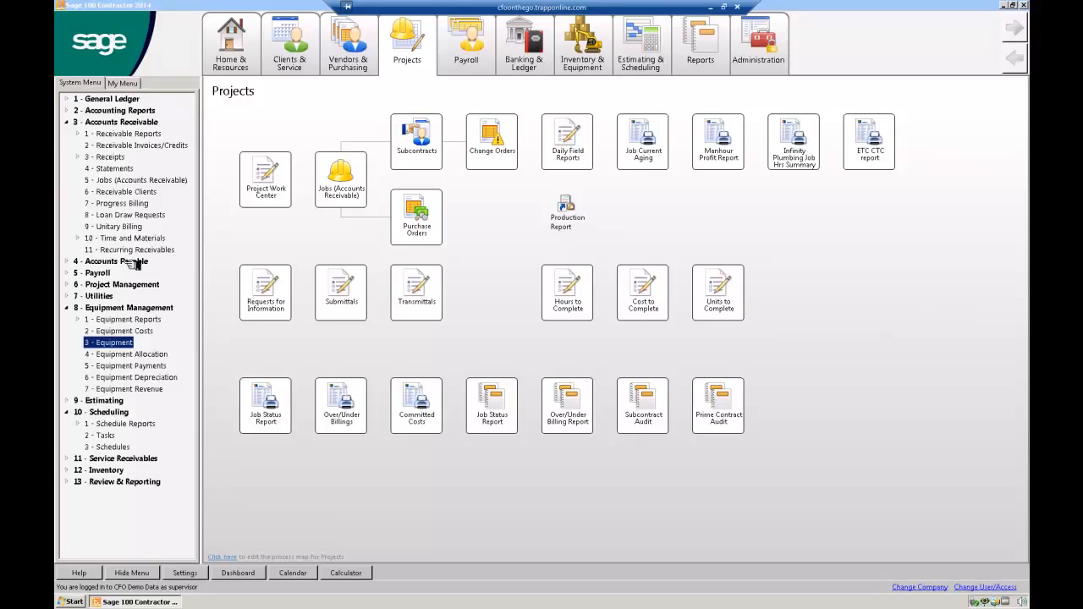
Step: Preview 8-1-4 report 21, Equipment Management Report, for all equipment, and close the preview and report window
{"action": "left_click", "coordinate": [77, 319]}
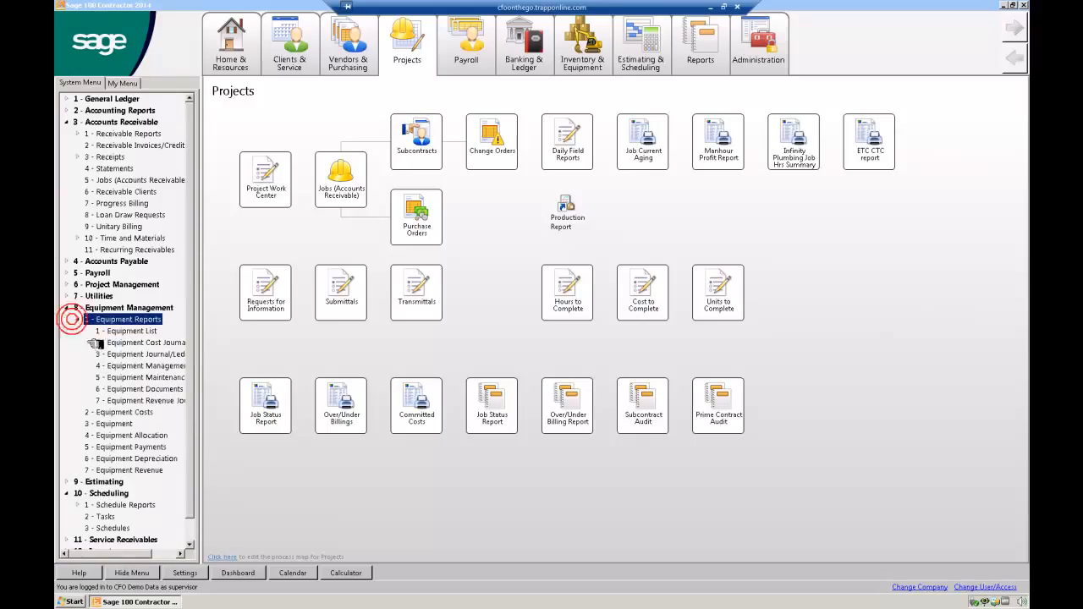
{"action": "double_click", "coordinate": [141, 368]}
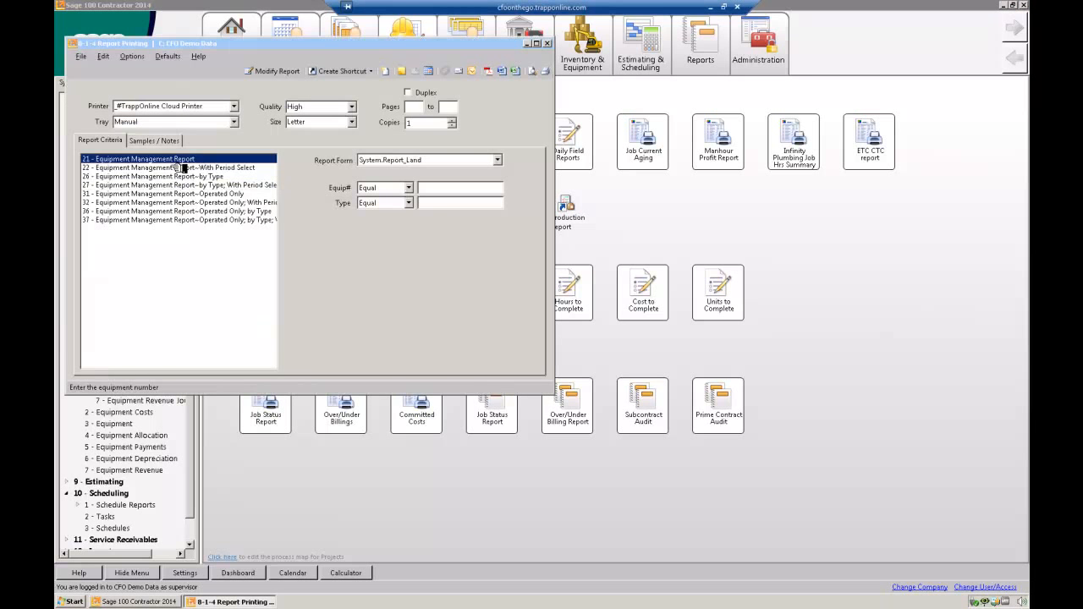
{"action": "left_click", "coordinate": [532, 71]}
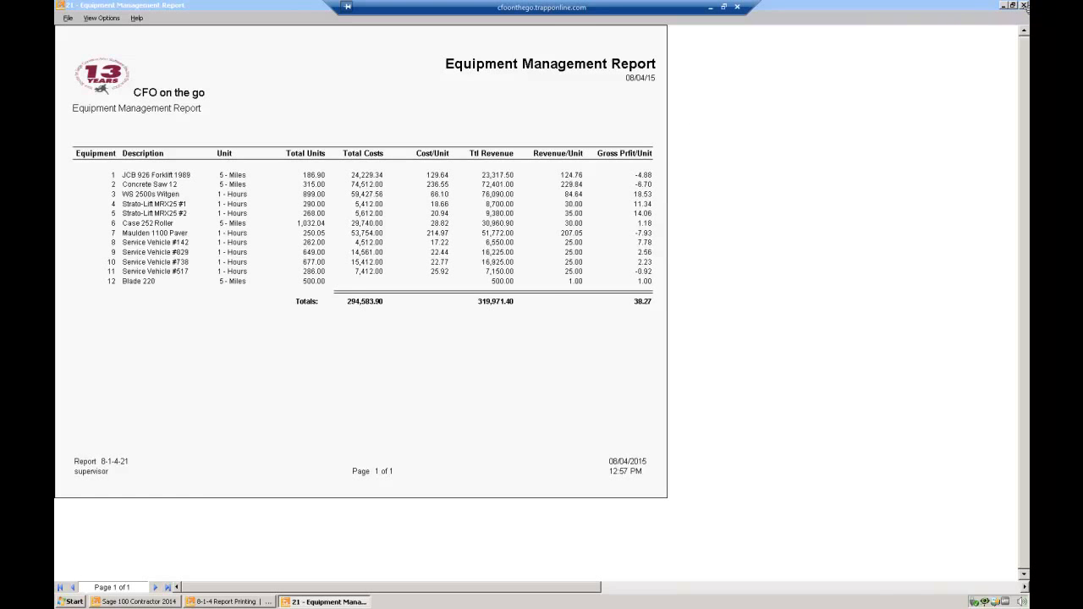
{"action": "left_click", "coordinate": [1023, 5]}
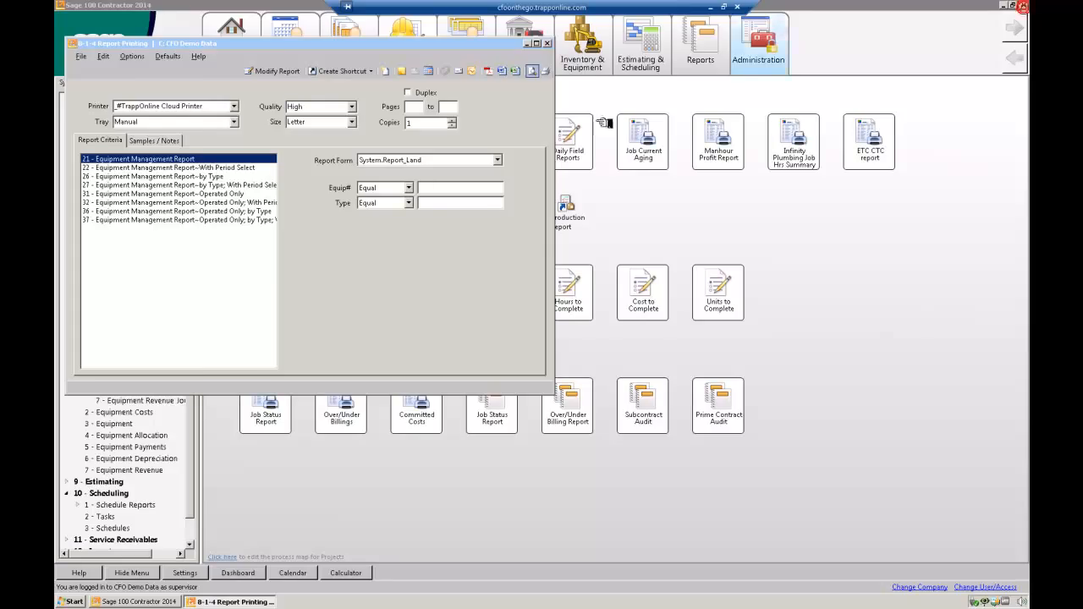
{"action": "left_click", "coordinate": [548, 43]}
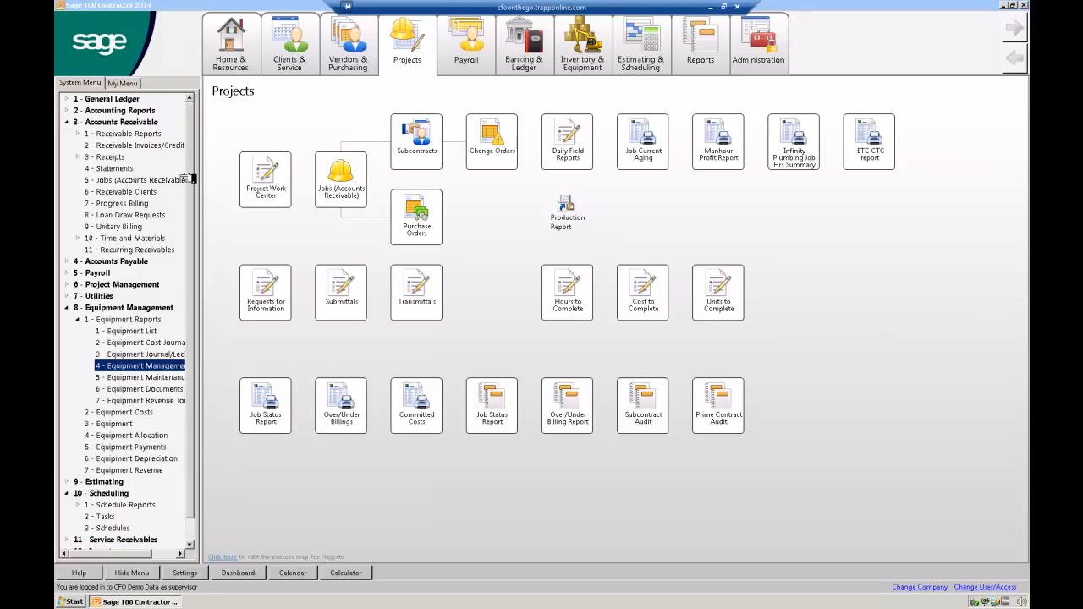
Step: Open part record 1 in 9-2 Parts under Estimating and move its window higher on the screen
{"action": "left_click", "coordinate": [68, 482]}
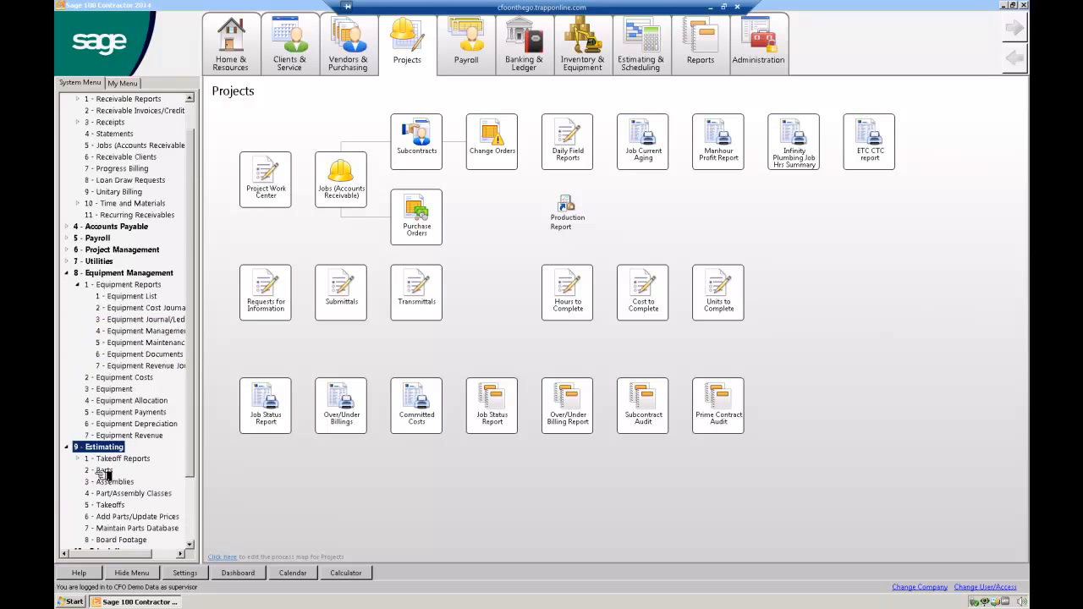
{"action": "left_click", "coordinate": [102, 471]}
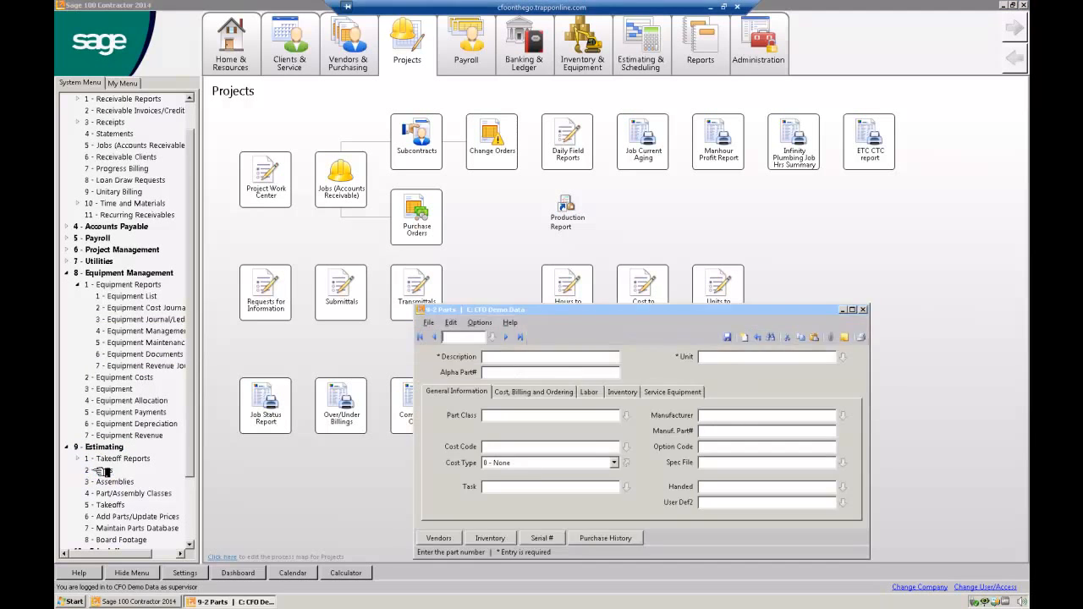
{"action": "left_click", "coordinate": [434, 338]}
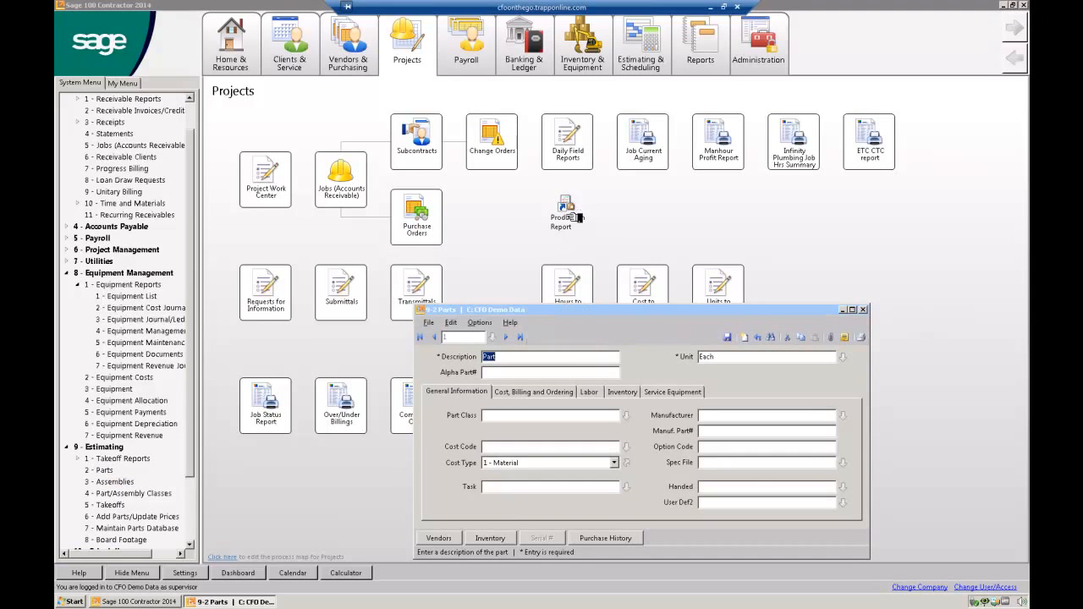
{"action": "left_click_drag", "start_coordinate": [573, 308], "coordinate": [552, 209]}
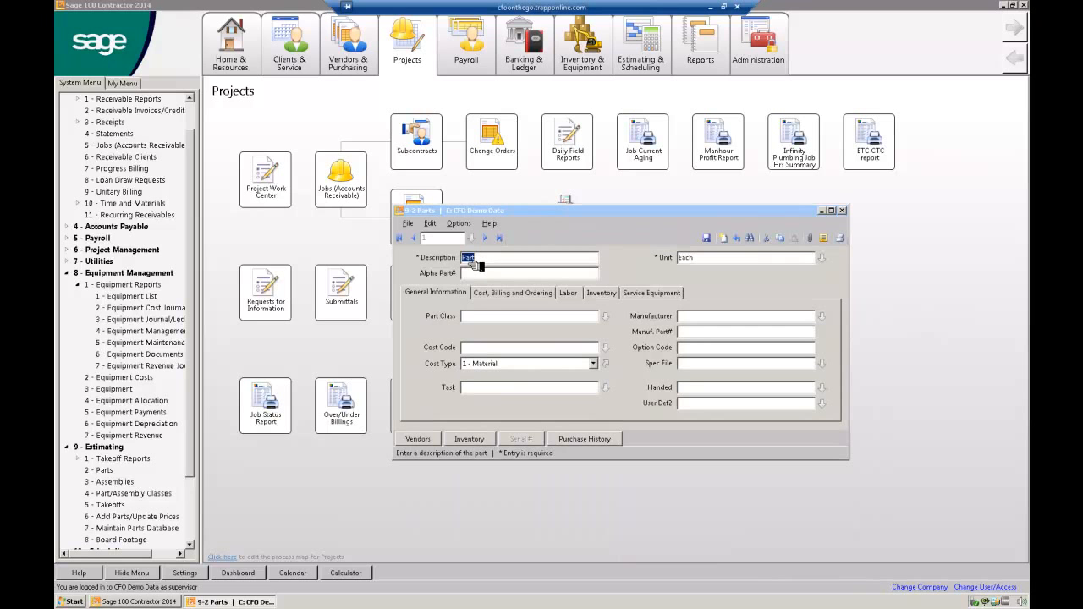
Step: Review part 1's purchase history, including vendor, invoice date, quantity and price, and close the history and the Parts window
{"action": "left_click", "coordinate": [587, 439]}
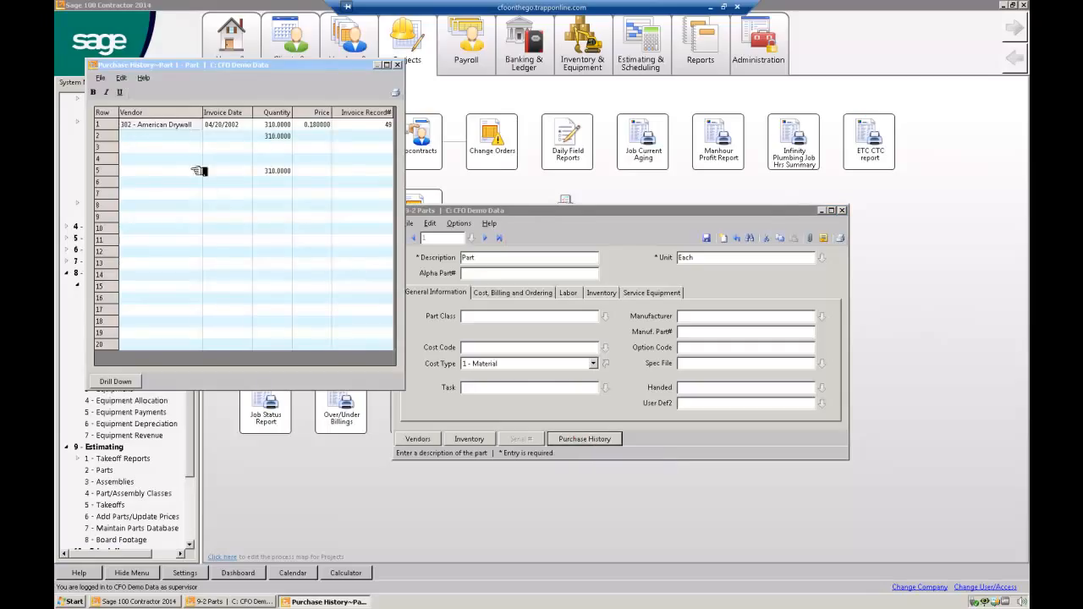
{"action": "left_click_drag", "start_coordinate": [174, 137], "coordinate": [187, 181]}
{"action": "left_click_drag", "start_coordinate": [239, 132], "coordinate": [285, 161]}
{"action": "left_click", "coordinate": [318, 128]}
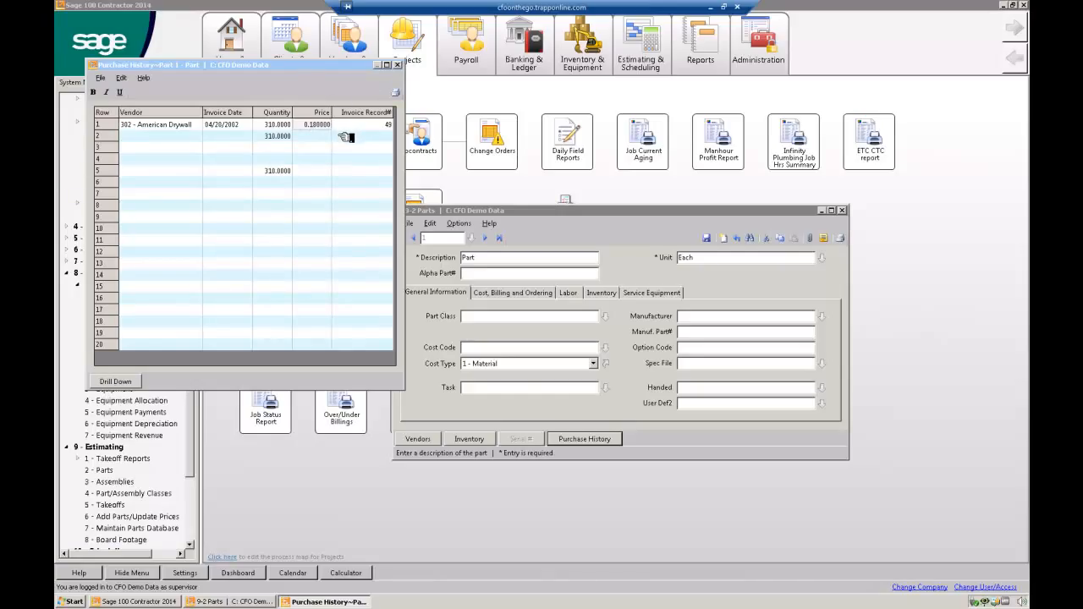
{"action": "left_click", "coordinate": [397, 64]}
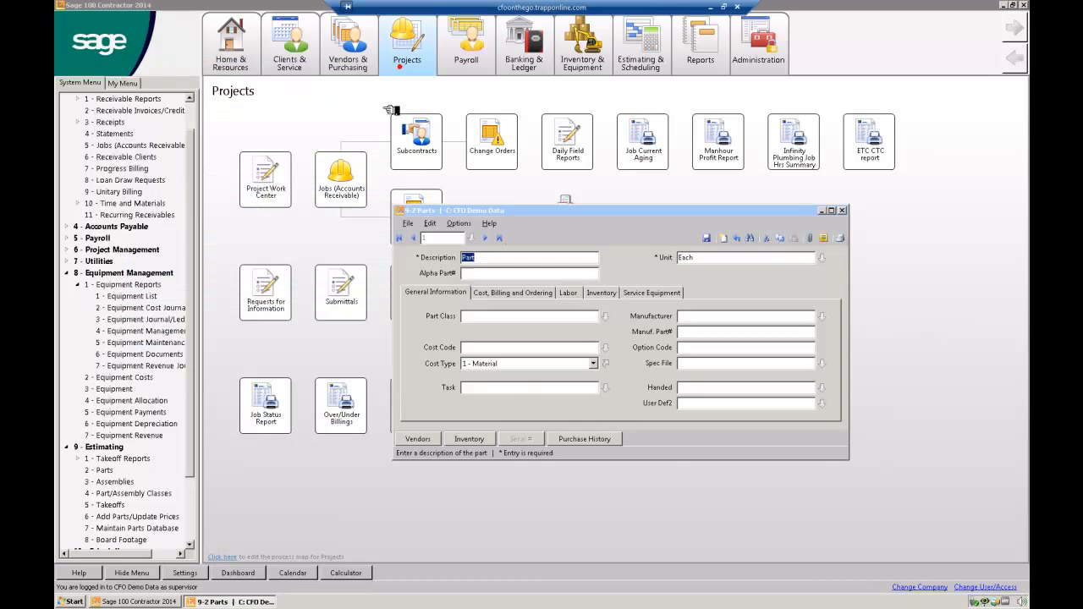
{"action": "left_click", "coordinate": [842, 210]}
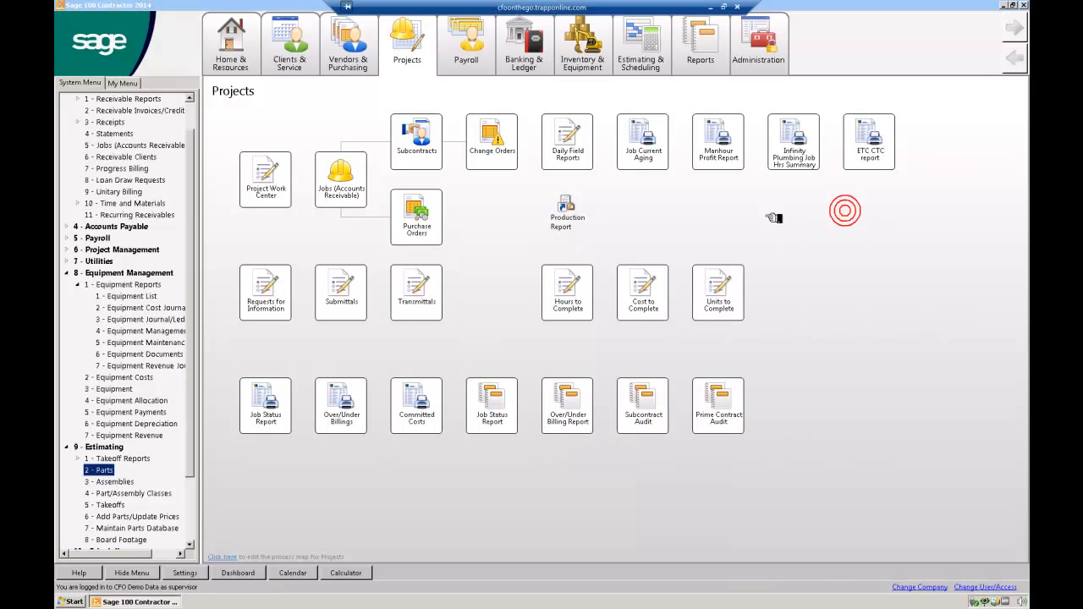
Step: Collapse the Estimating, Equipment Management, Accounts Receivable and Scheduling groups in the system menu
{"action": "left_click", "coordinate": [68, 448]}
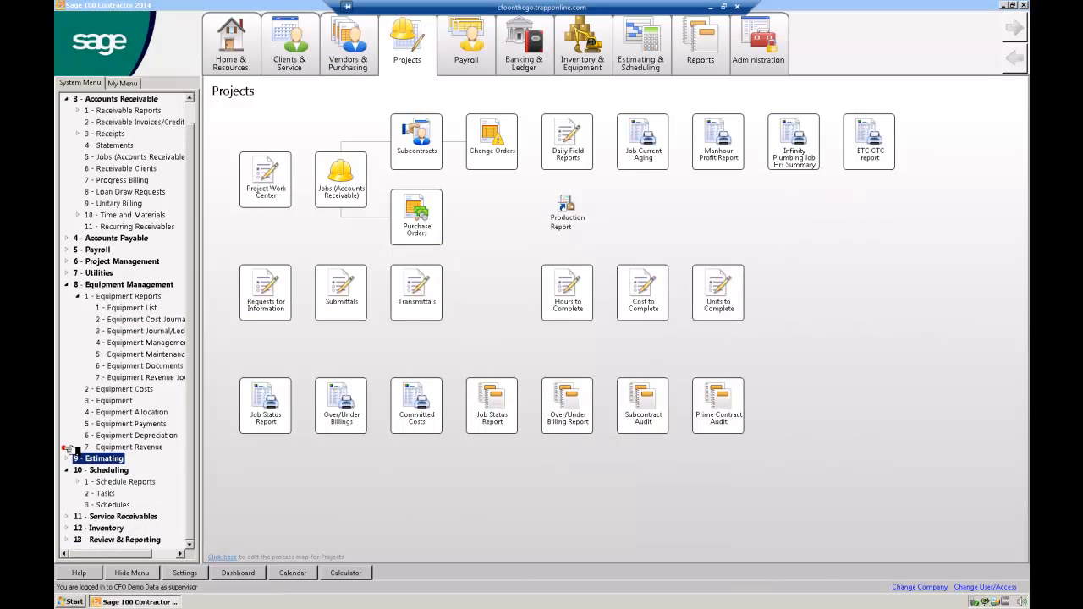
{"action": "left_click", "coordinate": [67, 285]}
{"action": "left_click", "coordinate": [71, 122]}
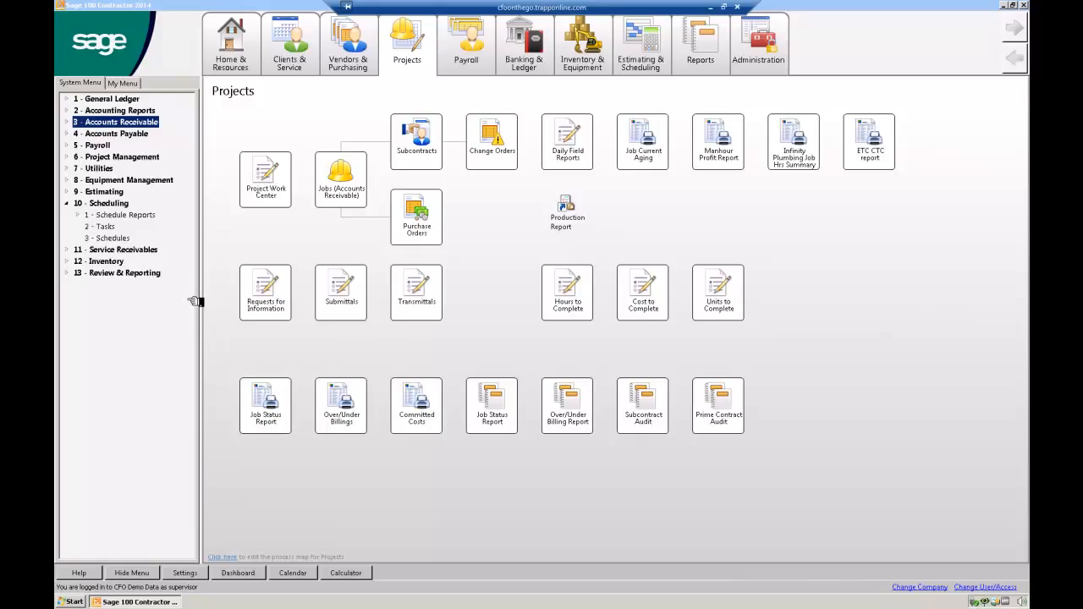
{"action": "left_click", "coordinate": [68, 205]}
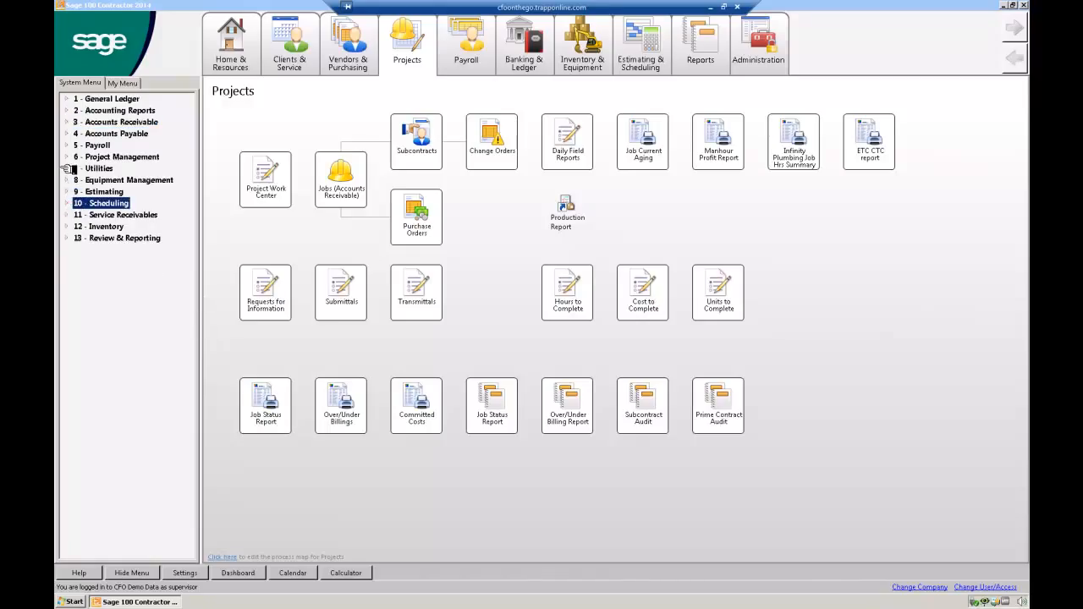